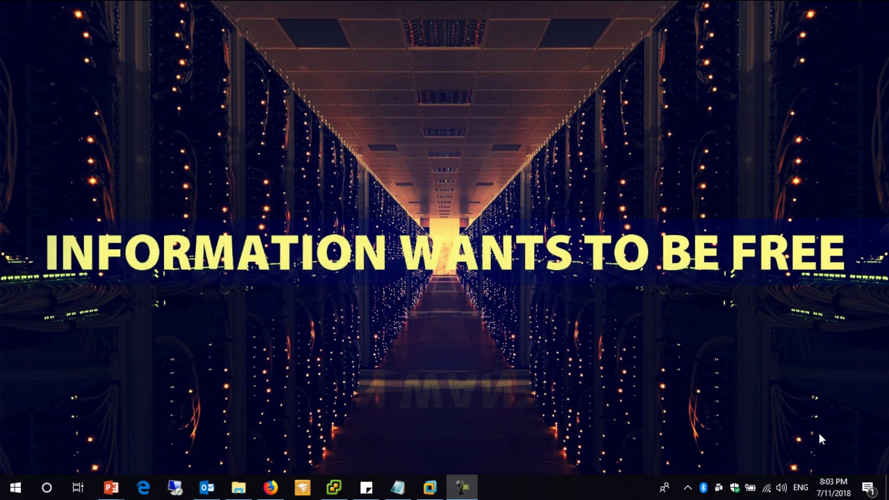
- Restore the minimized Firefox window showing the EVE-NG home page
mouse_move(278, 488)
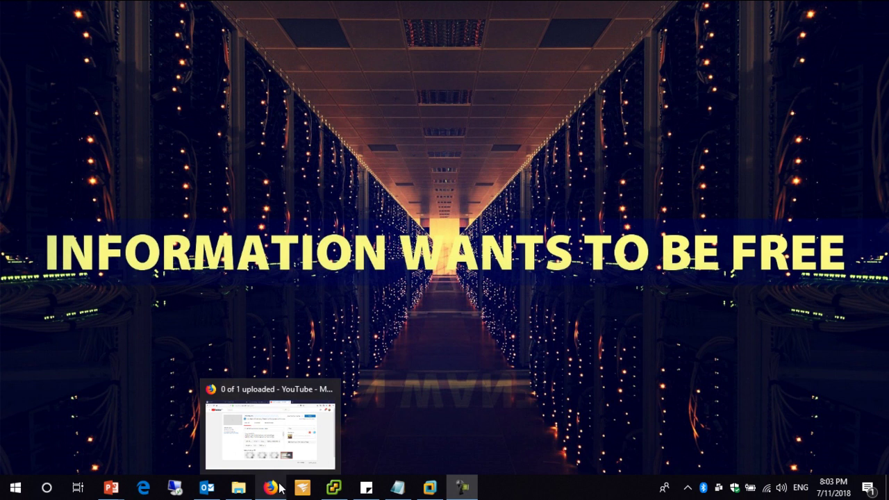
click(278, 488)
- From the Eve-NG tab, go to the Downloads > EVE-NG Community page
click(97, 5)
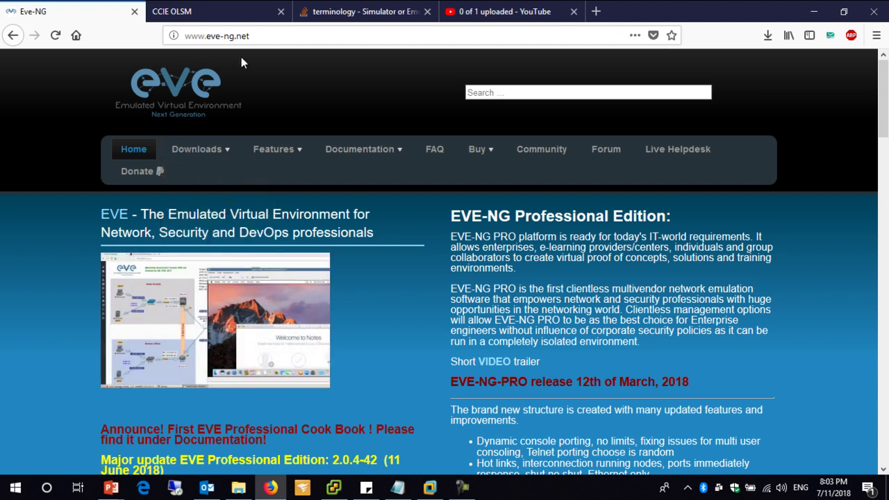
mouse_move(229, 148)
click(210, 195)
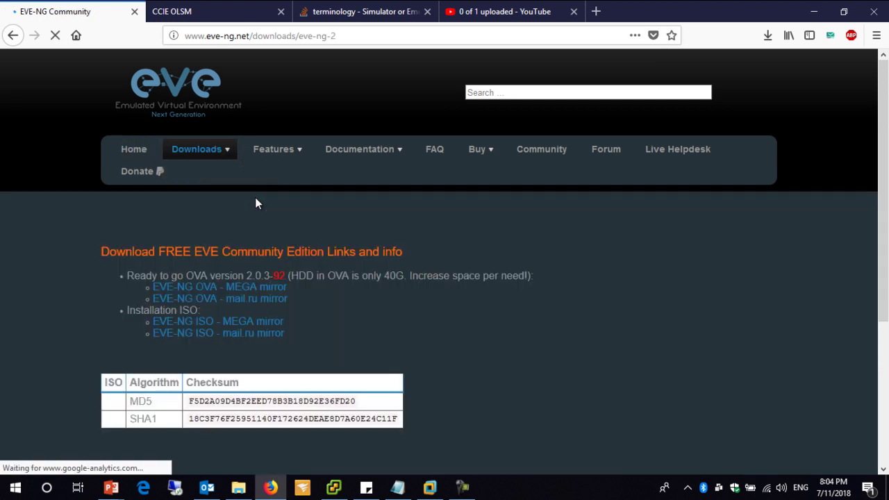
- Highlight the OVA and ISO MEGA mirror links, then minimize Firefox
drag(290, 290, 151, 289)
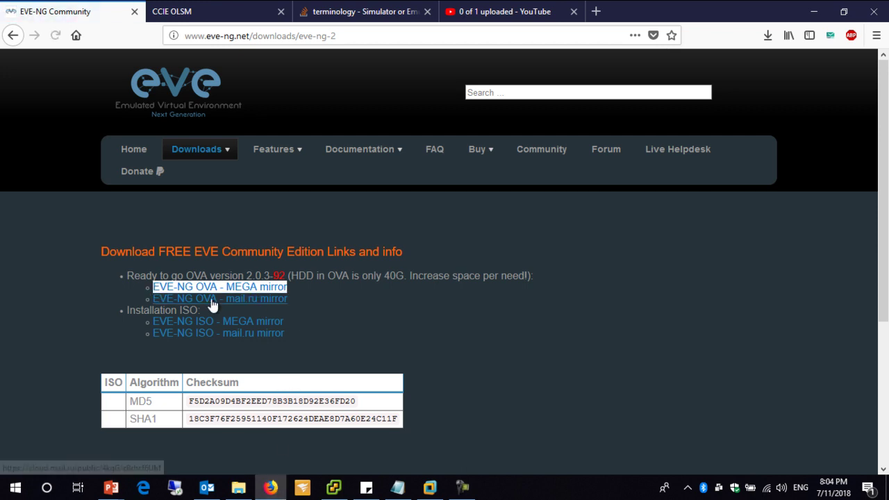
drag(286, 322, 153, 323)
click(346, 328)
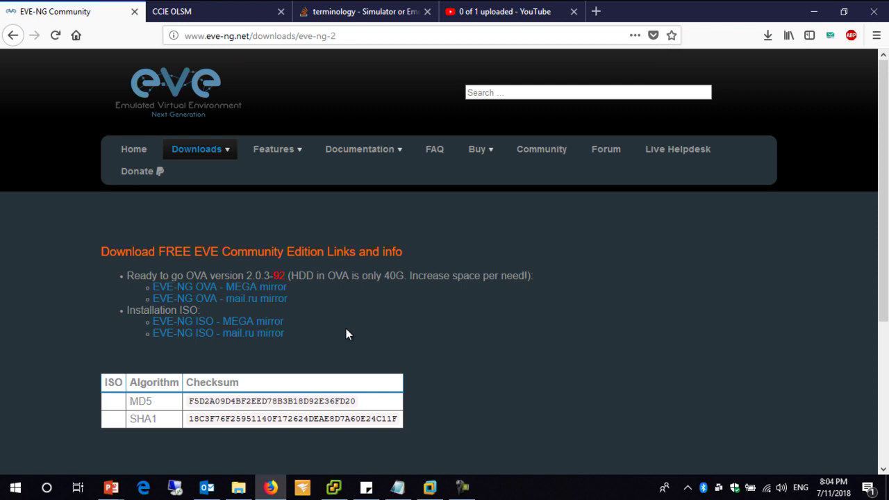
click(811, 8)
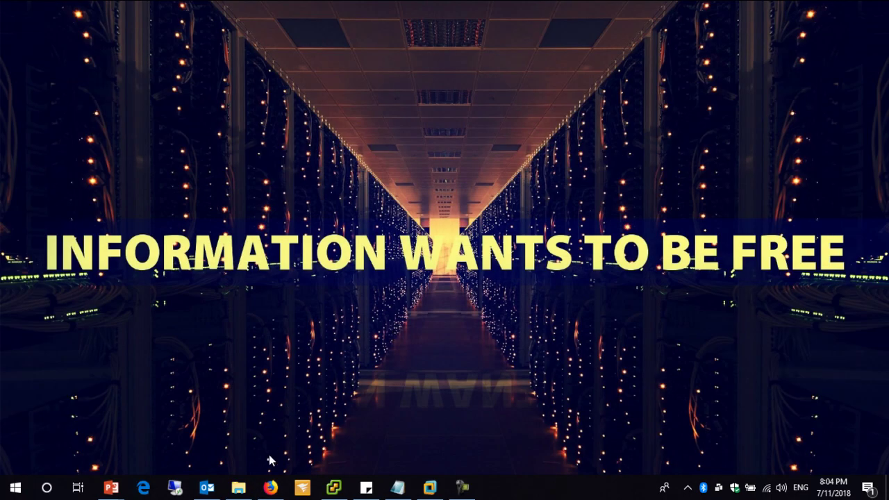
- Launch the EVE-NG-Win-Client-Pack installer from the EVE NG folder
click(238, 487)
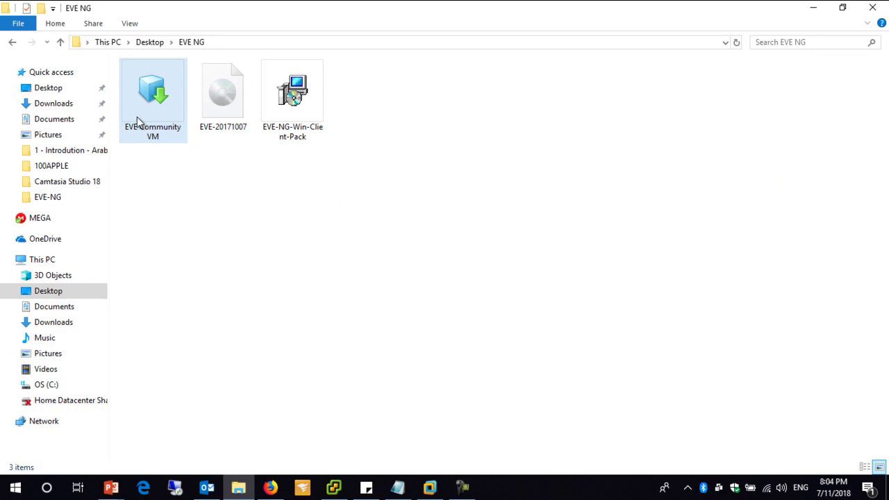
click(137, 123)
double_click(293, 110)
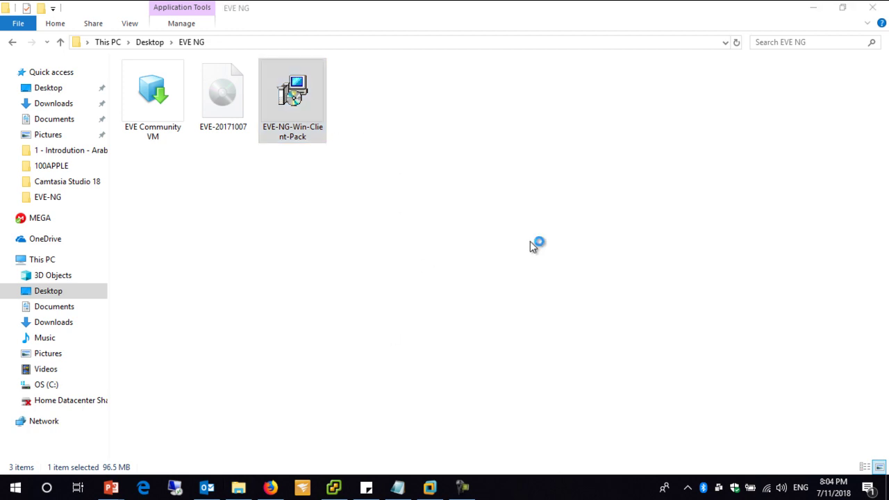
- Cancel the client pack setup after the first page and switch to VMware Workstation
click(502, 349)
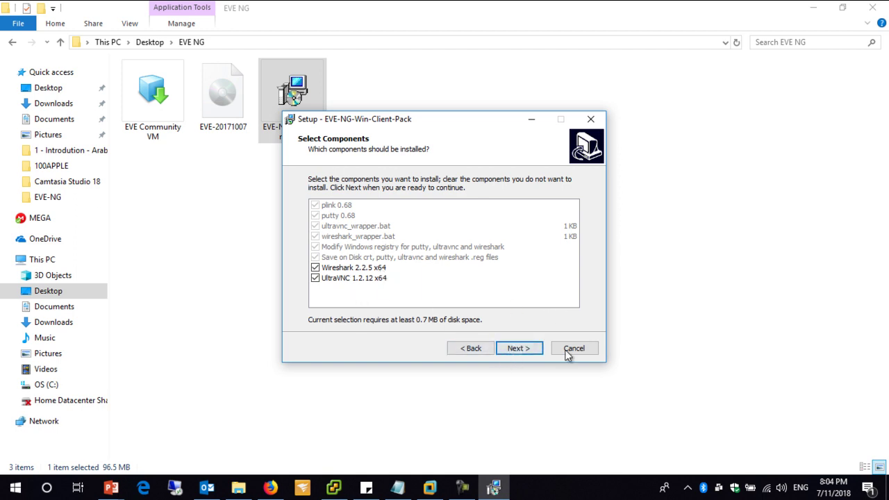
click(574, 348)
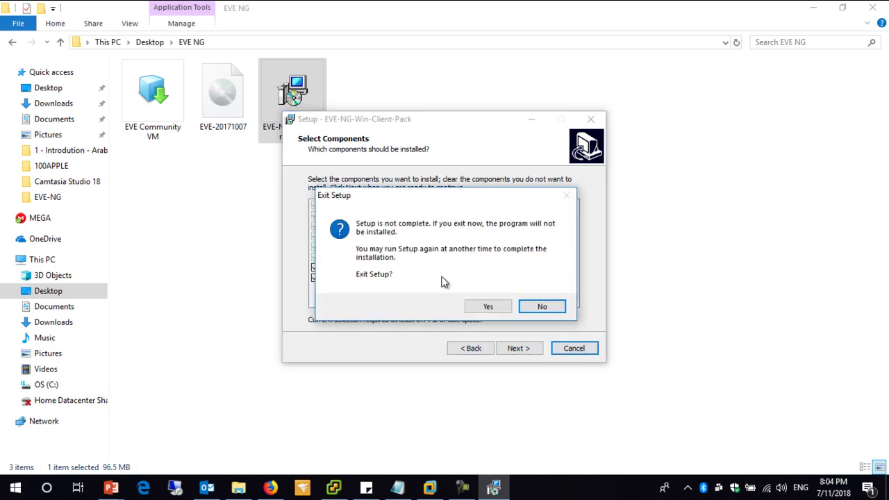
click(490, 306)
click(330, 207)
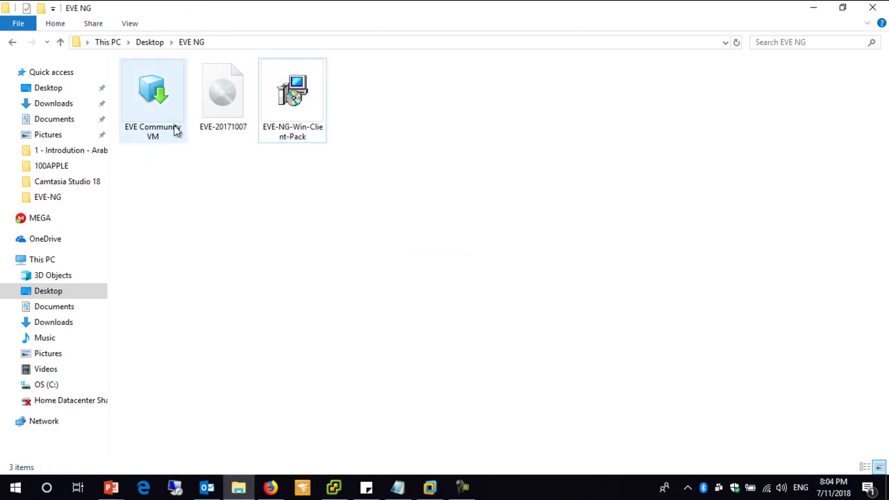
click(430, 487)
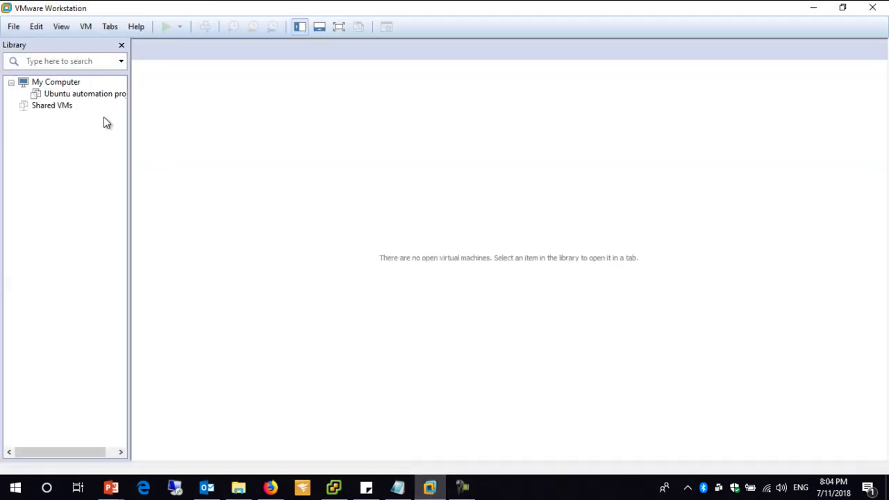
- Check the EVE NG folder's full path in File Explorer, then return to VMware
click(6, 27)
click(307, 269)
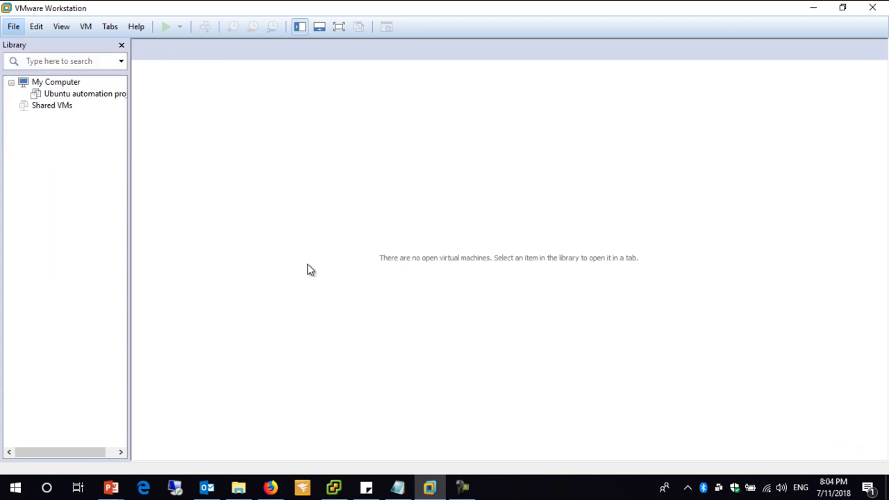
click(243, 487)
click(383, 44)
click(580, 192)
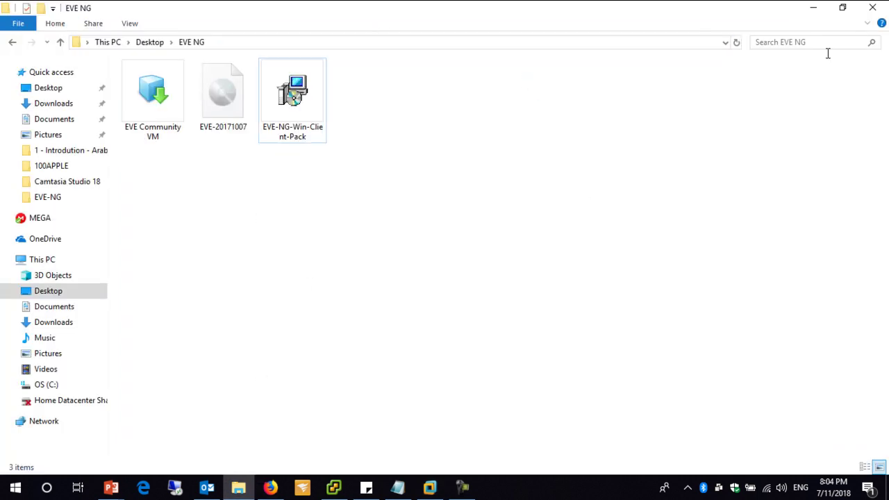
click(813, 8)
- Import EVE Community VM.ova via File > Open, keeping the default name and storage path
click(13, 27)
click(32, 72)
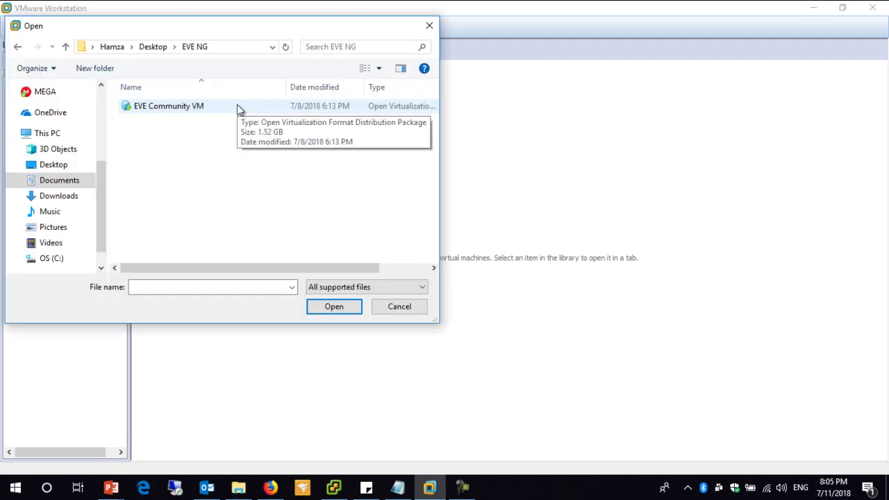
double_click(237, 105)
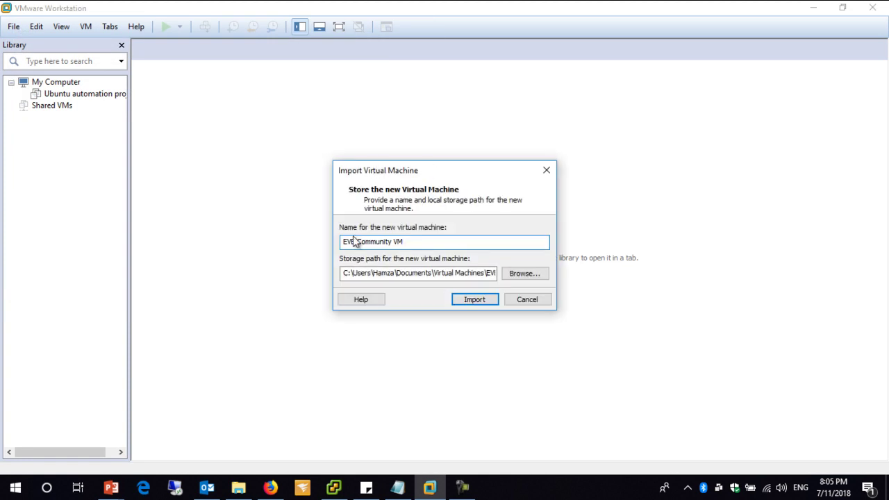
drag(417, 241, 323, 237)
drag(416, 273, 511, 302)
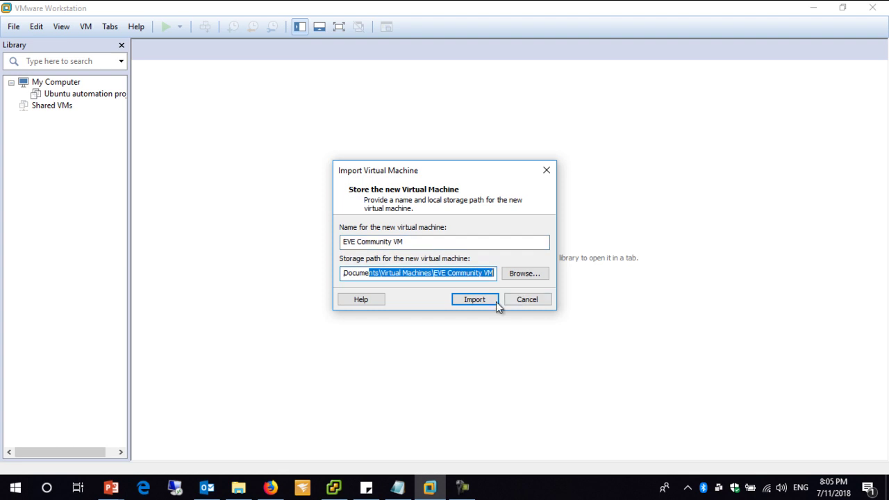
click(474, 300)
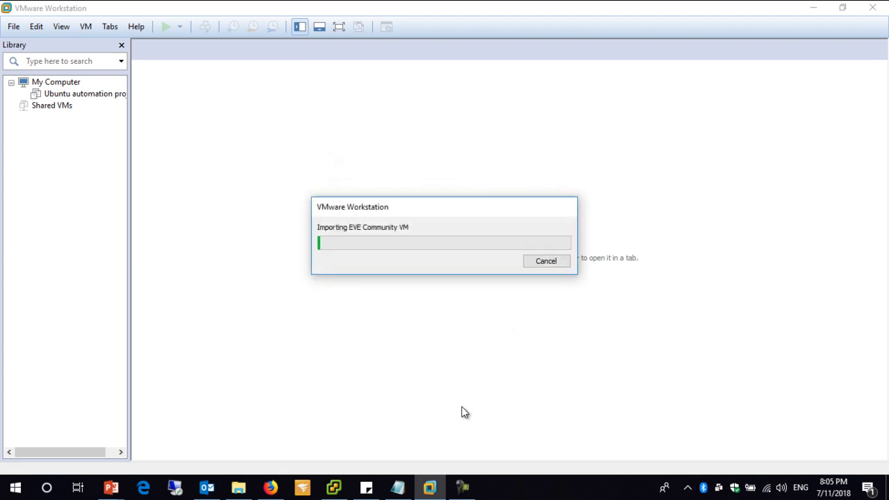
mouse_move(461, 489)
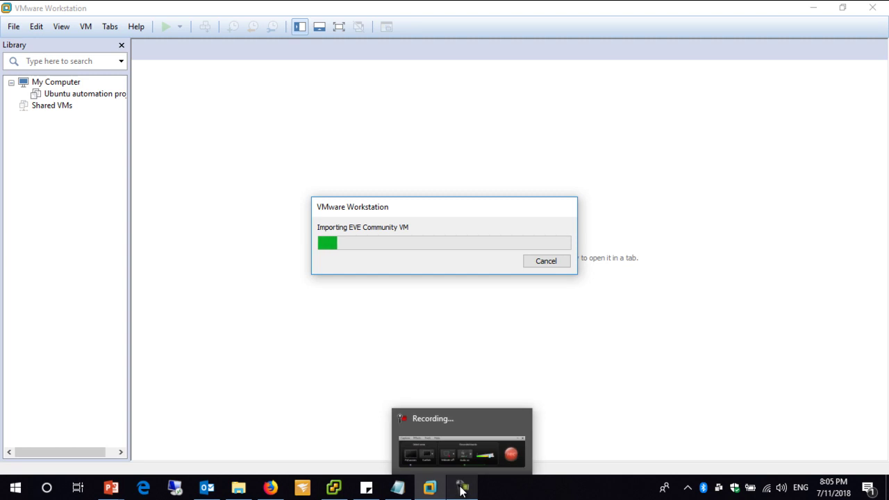
click(462, 489)
click(786, 425)
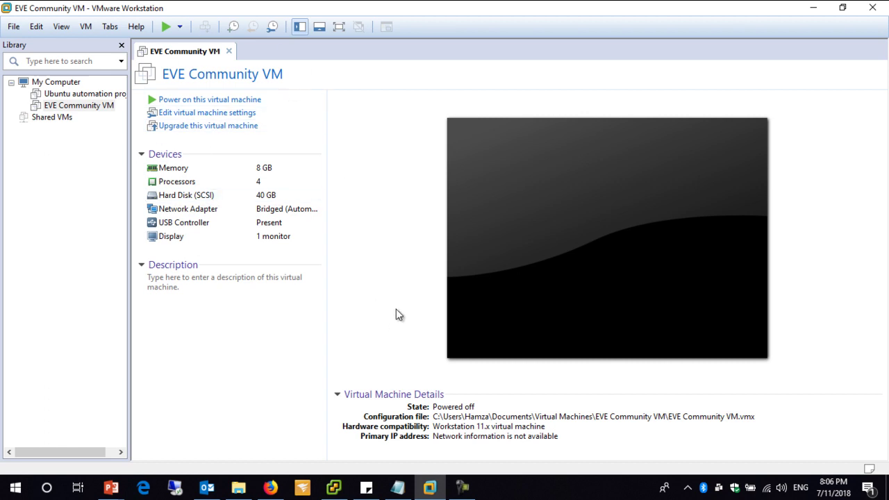
- Launch Paint with mspaint and sketch a laptop: screen rectangle plus base lines
key(super+r)
text(mspaint)
key(Return)
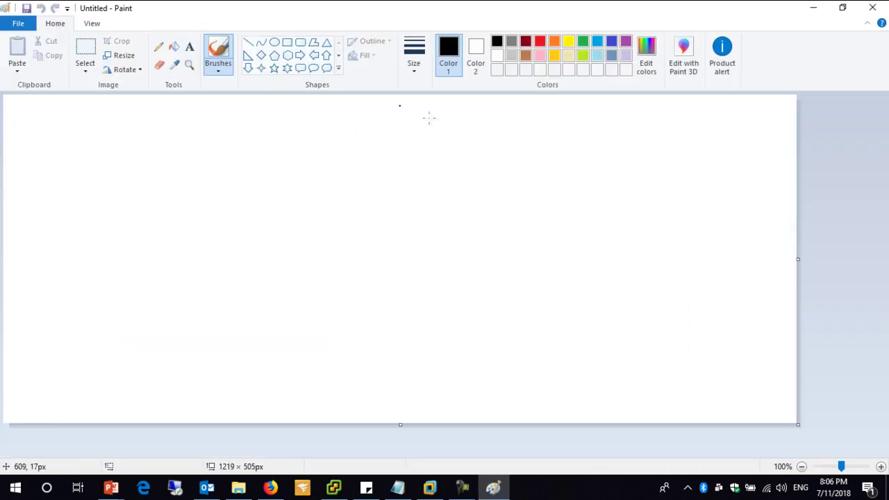
click(287, 42)
mouse_move(325, 143)
mouse_down()
mouse_move(502, 236)
mouse_move(530, 265)
mouse_move(481, 326)
mouse_up()
click(248, 42)
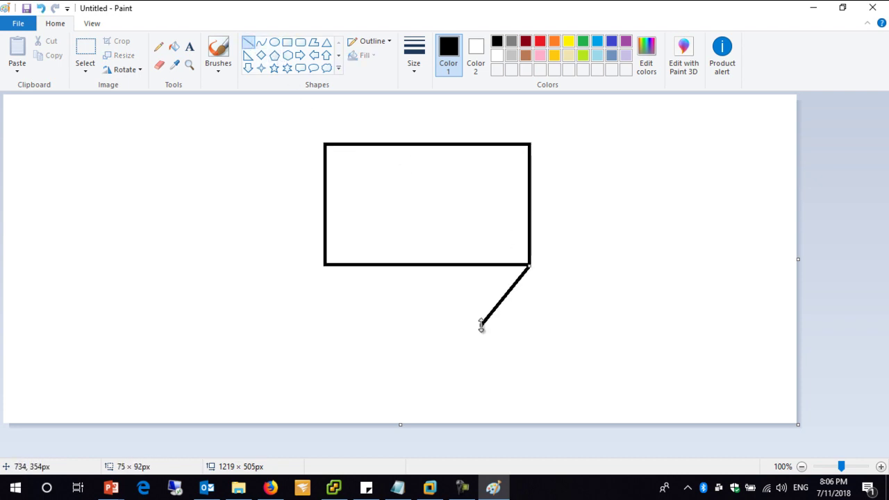
mouse_move(325, 265)
mouse_down()
mouse_move(285, 330)
mouse_move(278, 324)
mouse_up()
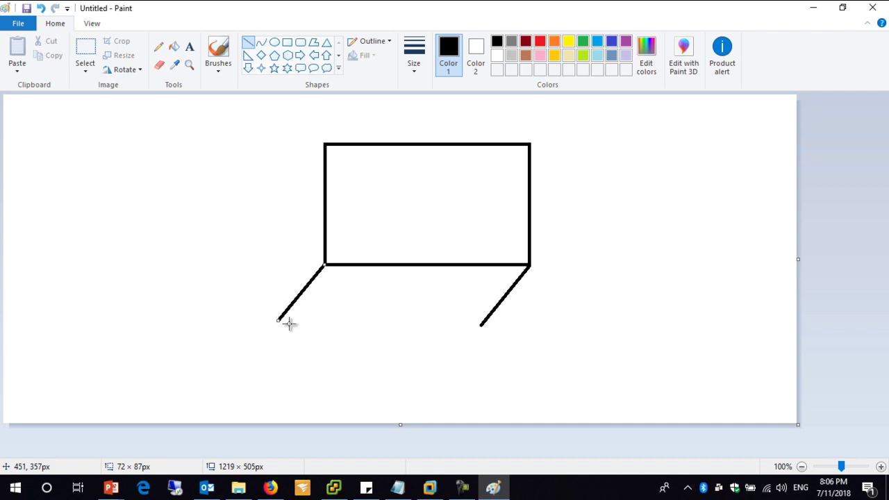
drag(481, 324, 277, 322)
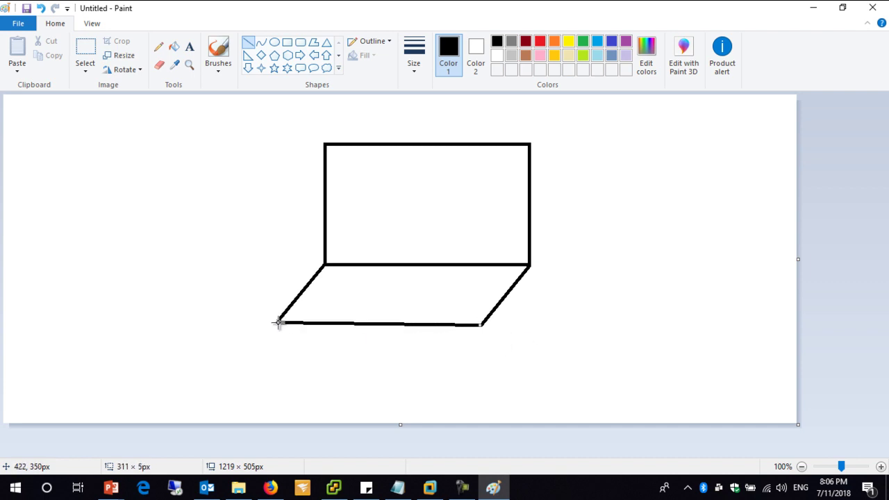
- Draw nested rectangles inside the laptop screen and a thin bar near its top
click(287, 41)
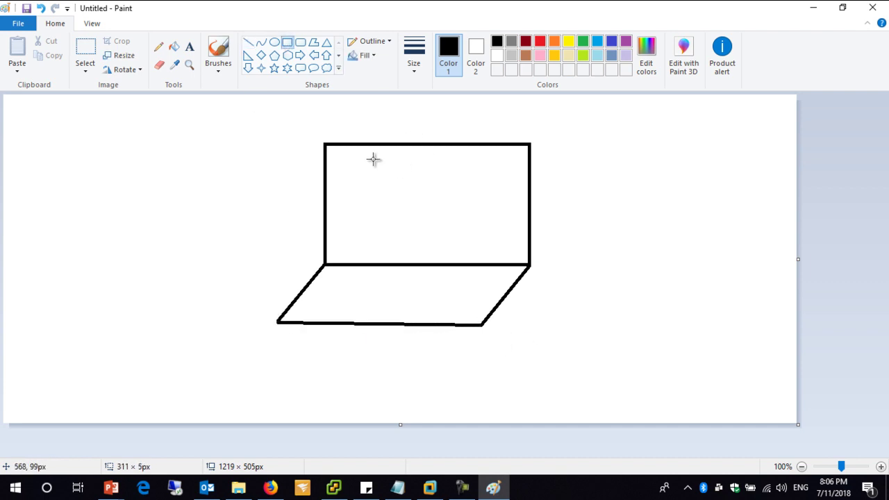
drag(387, 153, 511, 248)
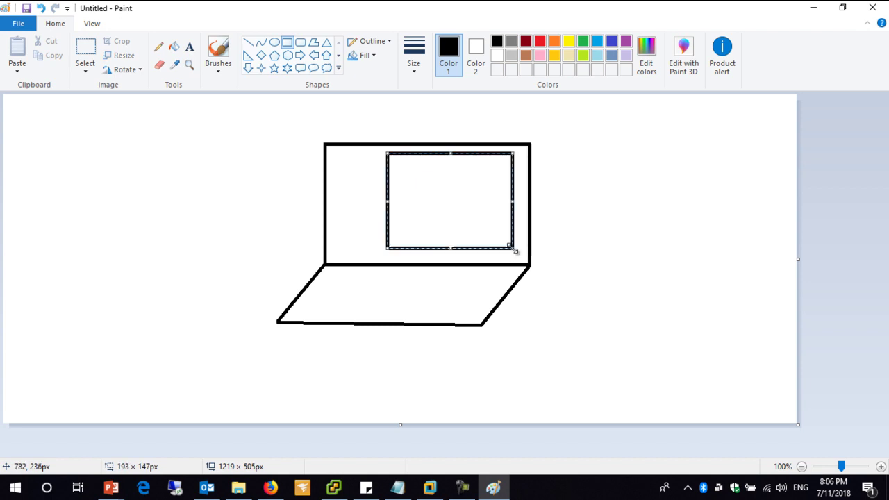
click(536, 187)
drag(503, 161, 422, 230)
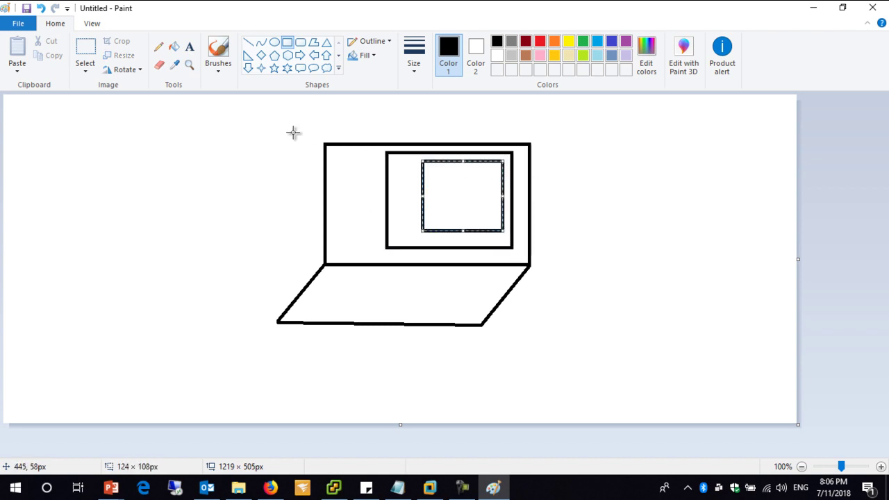
drag(366, 166, 411, 178)
click(220, 133)
- Add a small box at the screen's left edge with a line leading out
mouse_move(325, 227)
mouse_down()
mouse_move(342, 236)
mouse_move(341, 249)
mouse_up()
click(244, 181)
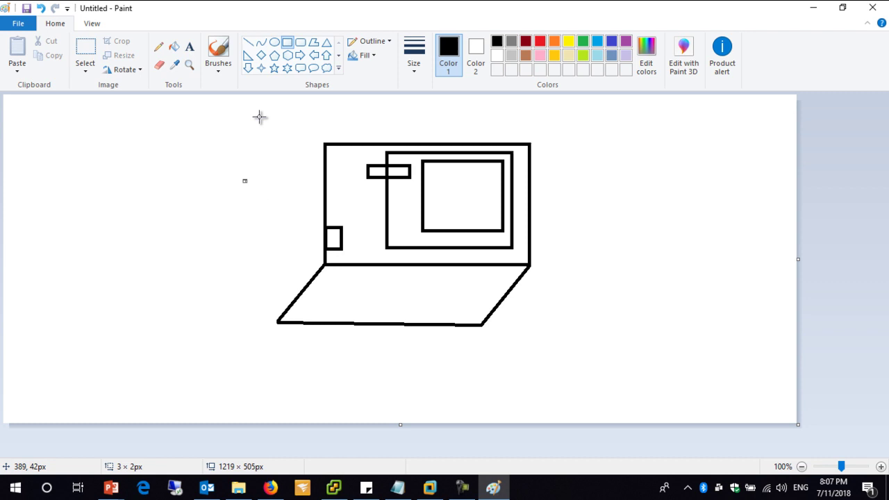
click(248, 43)
drag(330, 230, 294, 185)
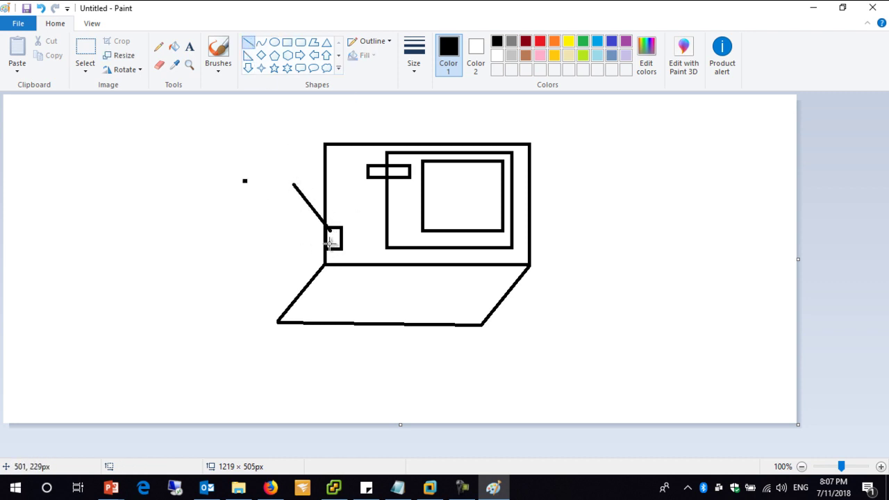
- Brush a cloud at the line's end, add the 192.168.1.0/24 text label, and minimise Paint
click(218, 56)
mouse_move(295, 182)
mouse_down()
mouse_move(285, 148)
mouse_move(206, 186)
mouse_move(259, 217)
mouse_move(294, 182)
mouse_up()
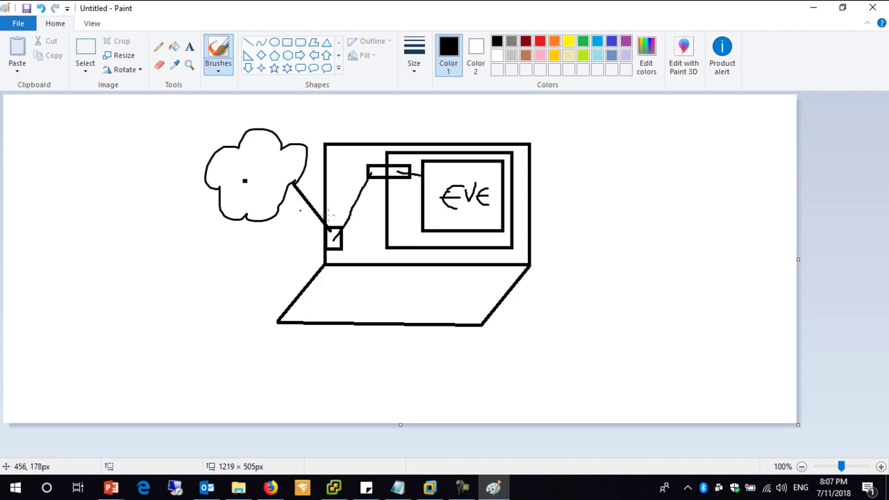
click(189, 47)
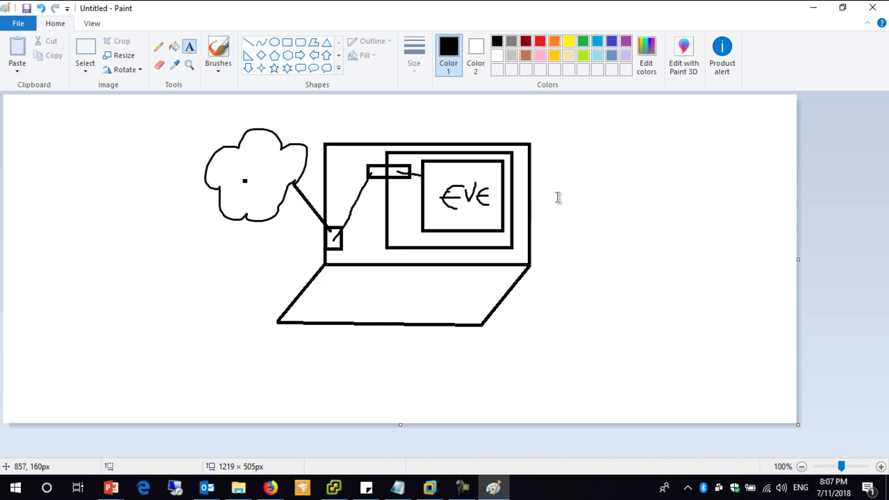
click(553, 189)
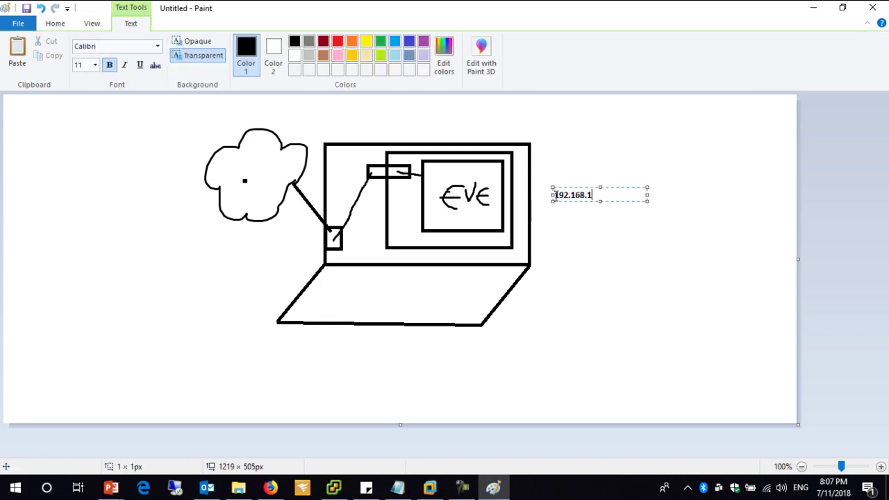
click(540, 252)
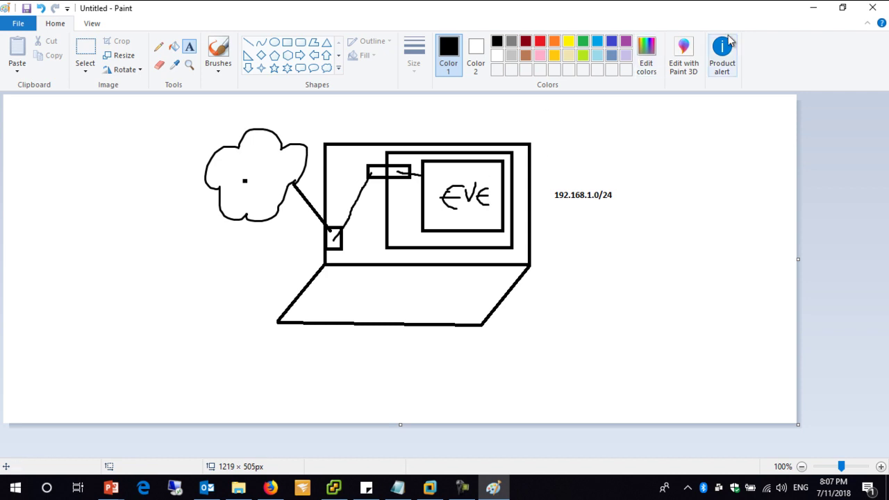
click(811, 9)
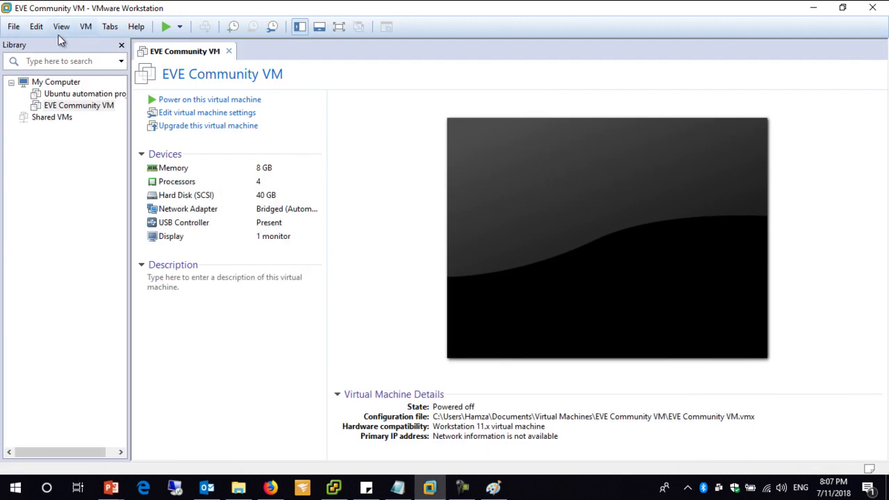
- In Edit > Virtual Network Editor, bridge VMnet0 to Intel(R) Dual Band Wireless-AC 8260
click(39, 28)
click(58, 95)
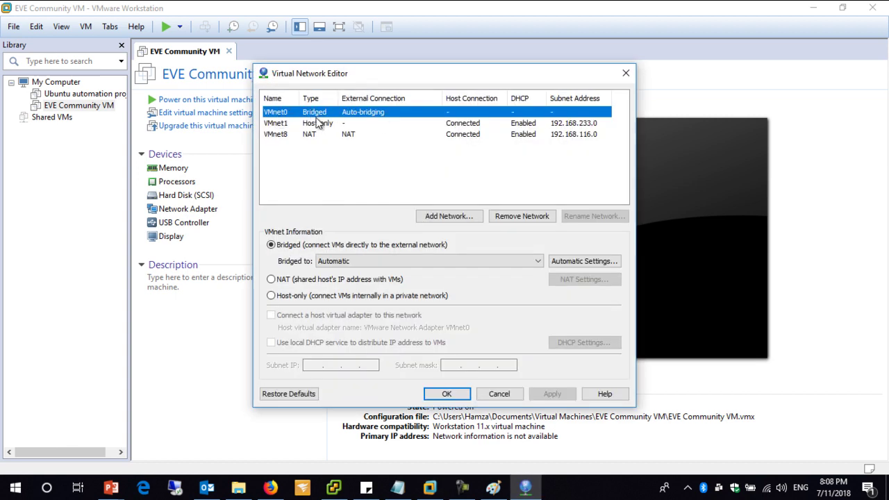
click(351, 262)
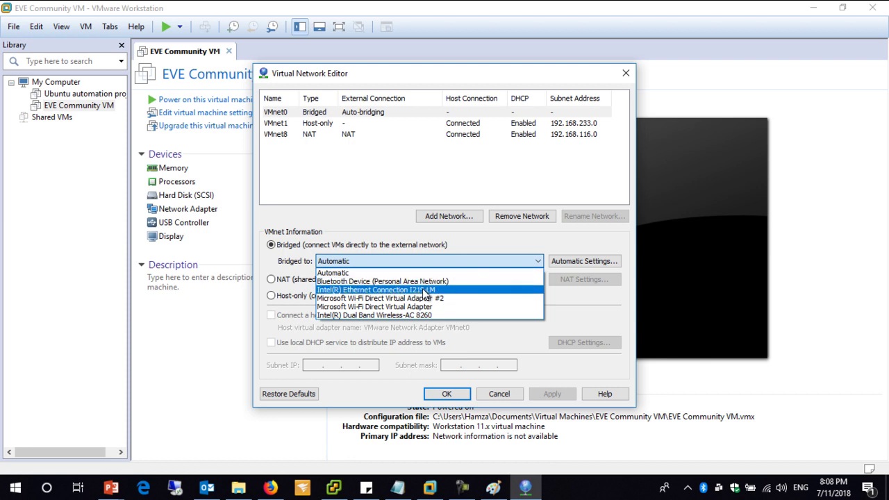
click(397, 314)
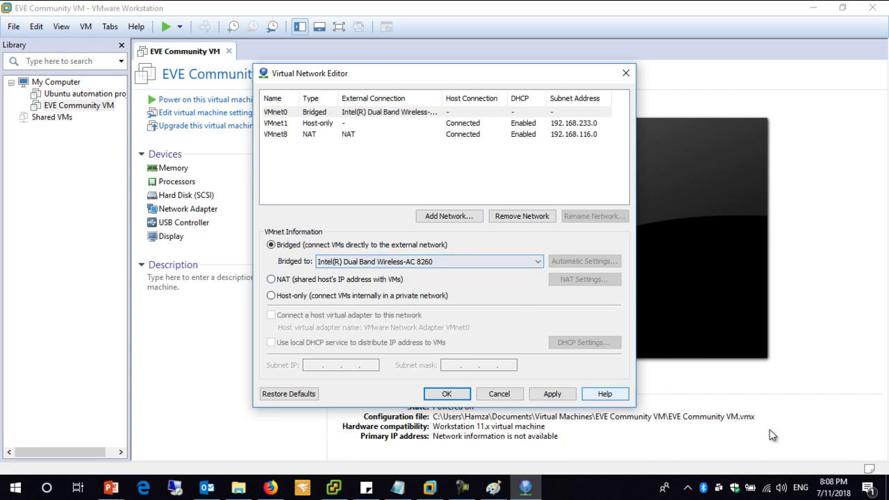
- In red brush, circle the port link and trail a cable off the laptop's lower right, then minimise Paint
mouse_move(767, 486)
click(493, 488)
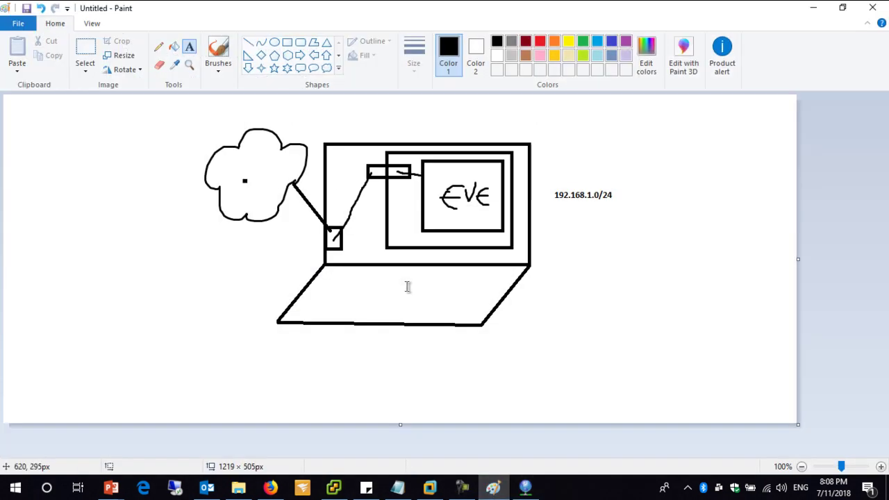
click(541, 41)
click(220, 54)
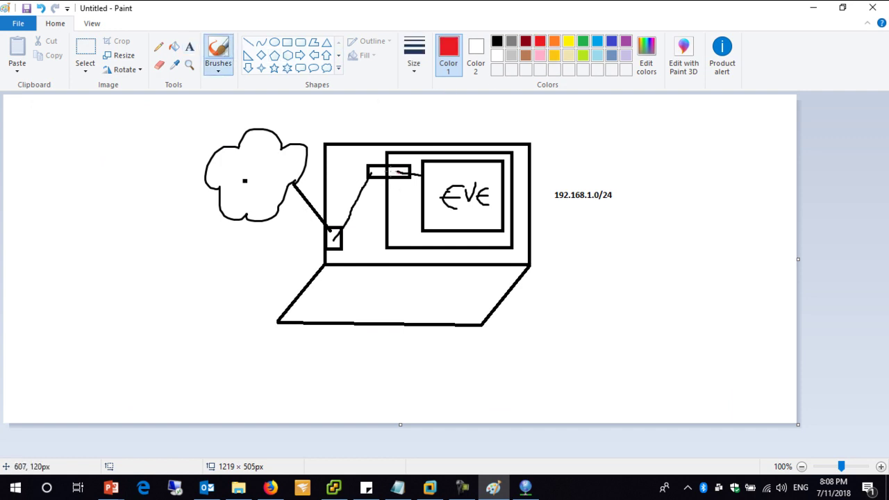
mouse_move(386, 165)
mouse_down()
mouse_move(353, 157)
mouse_move(325, 182)
mouse_move(316, 225)
mouse_move(361, 243)
mouse_move(388, 158)
mouse_up()
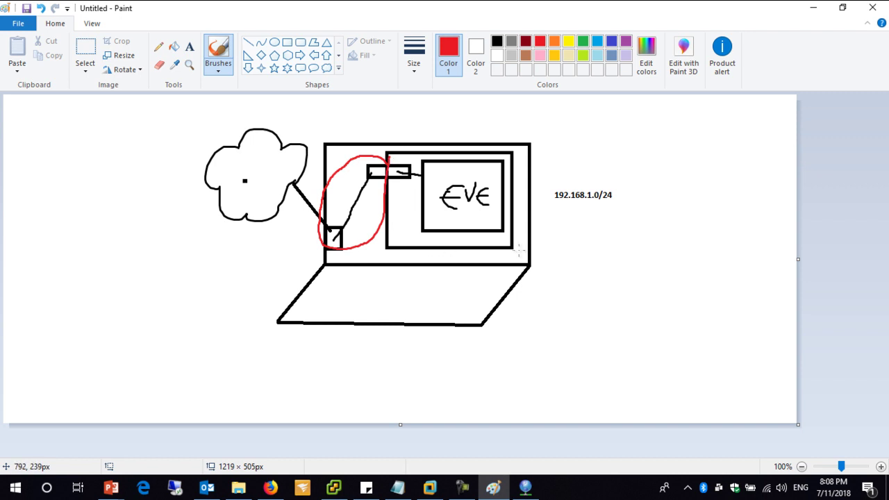
mouse_move(535, 248)
mouse_down()
mouse_move(515, 261)
mouse_move(616, 268)
mouse_move(707, 207)
mouse_up()
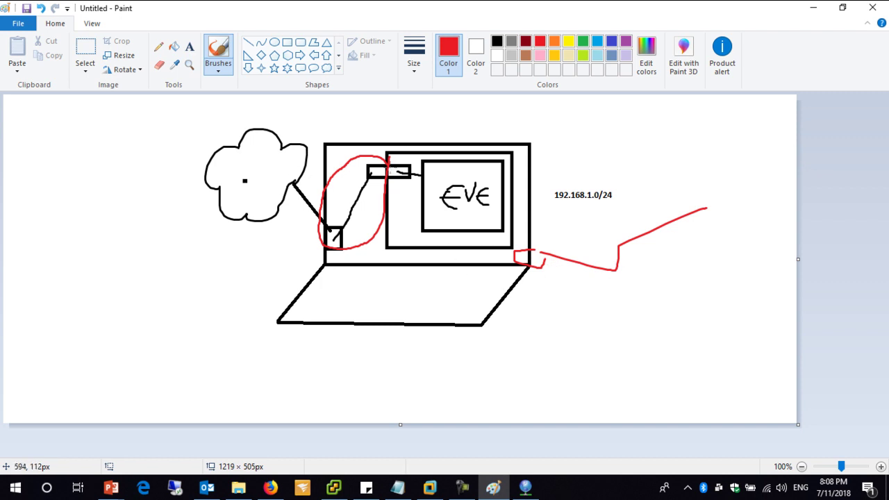
mouse_move(356, 156)
mouse_down()
mouse_move(314, 220)
mouse_move(326, 246)
mouse_move(351, 253)
mouse_up()
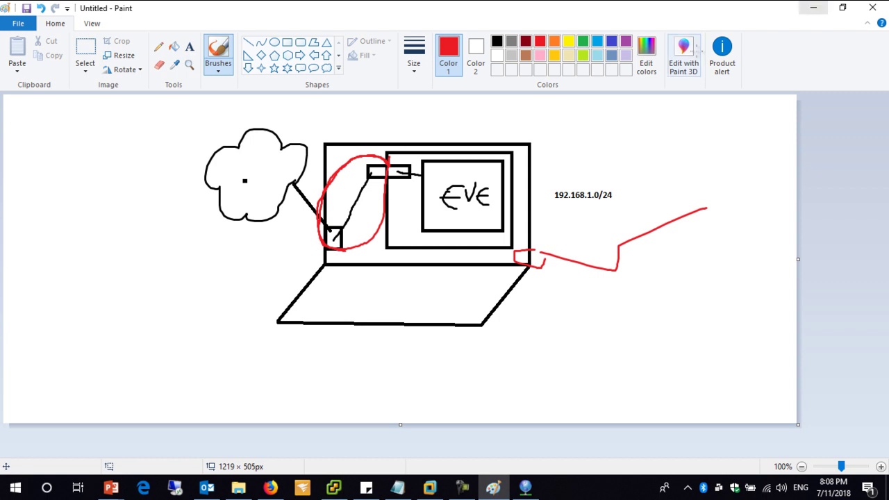
click(813, 8)
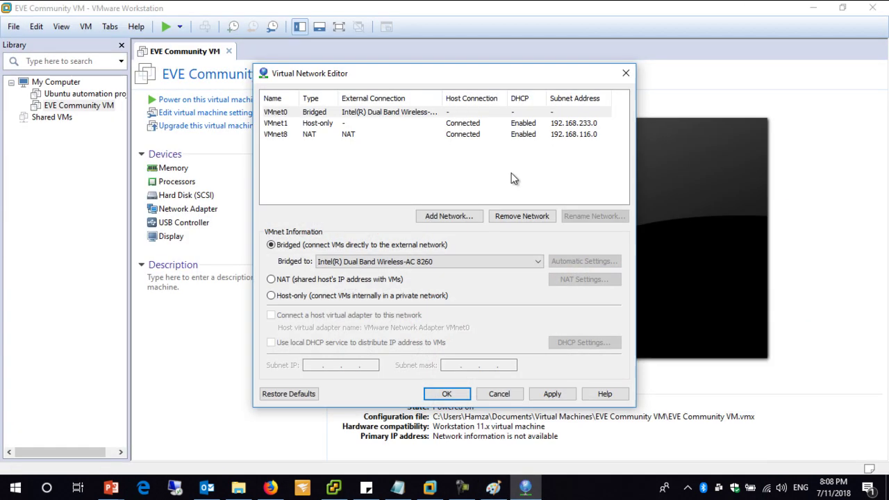
- Confirm the VMnet0 bridge with OK, closing the Virtual Network Editor
click(318, 114)
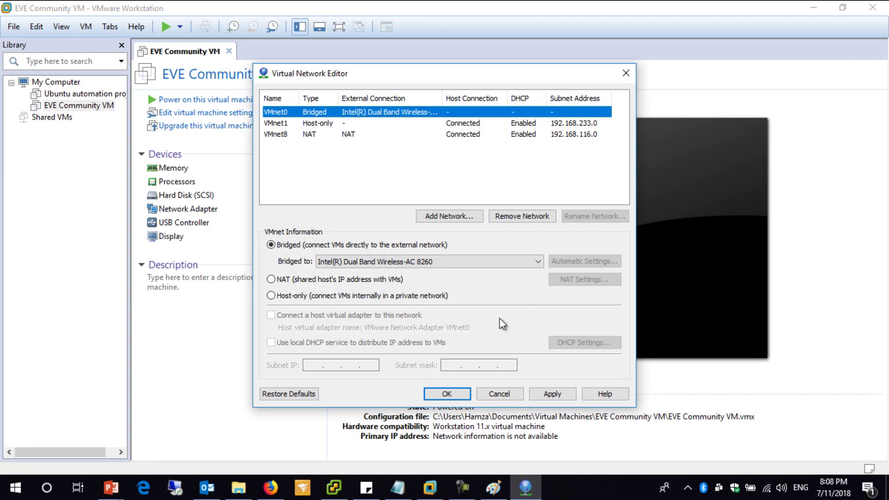
click(446, 392)
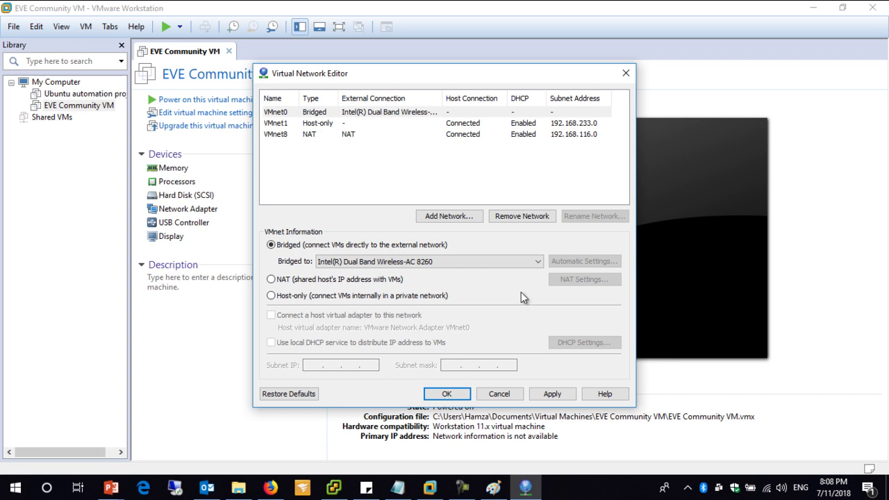
key(Return)
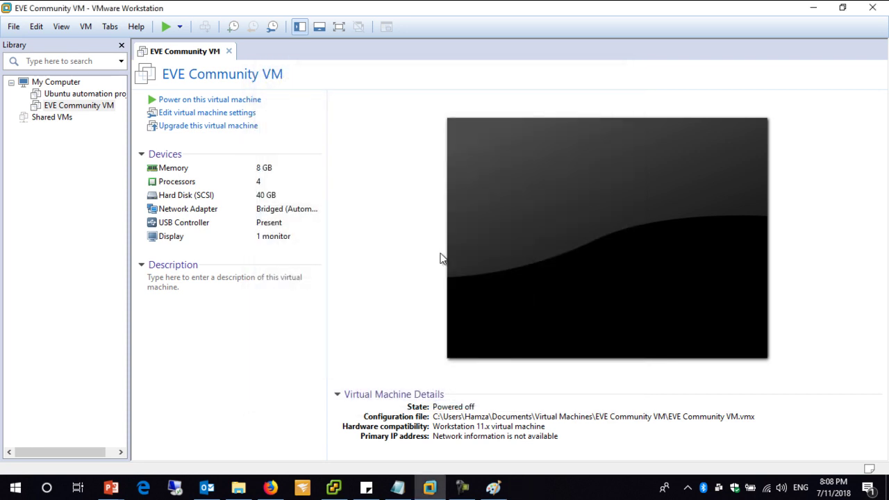
- Connect the EVE Community VM's network adapter to Custom: VMnet0 (Bridged), then return to Paint
click(189, 117)
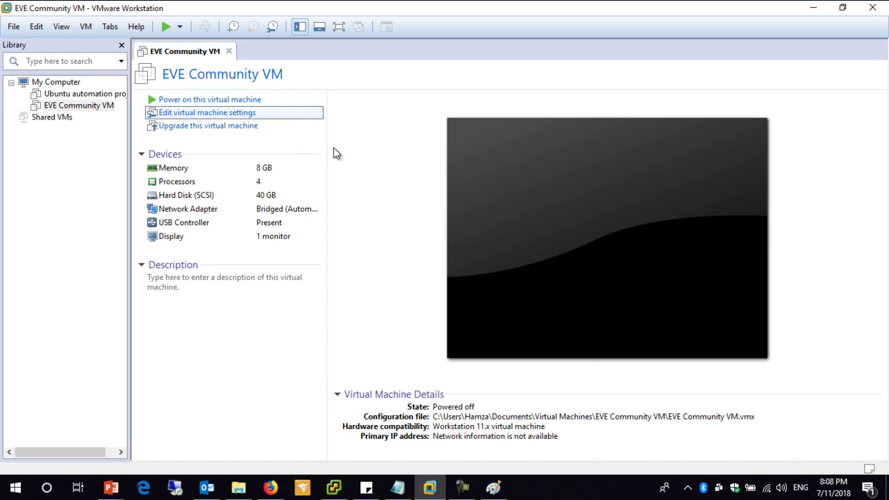
click(272, 123)
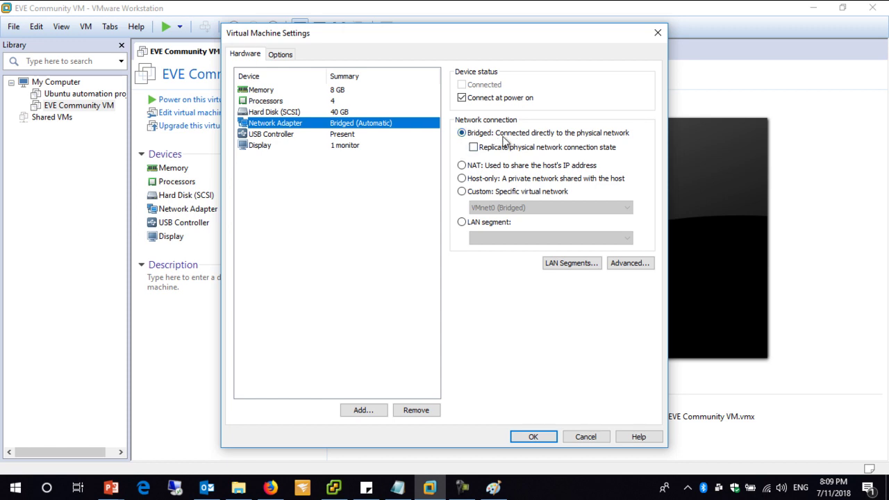
click(471, 193)
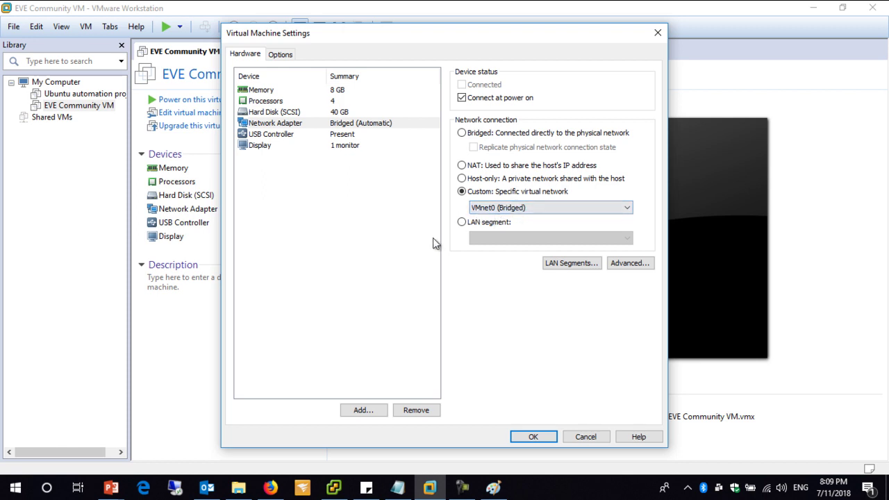
click(493, 489)
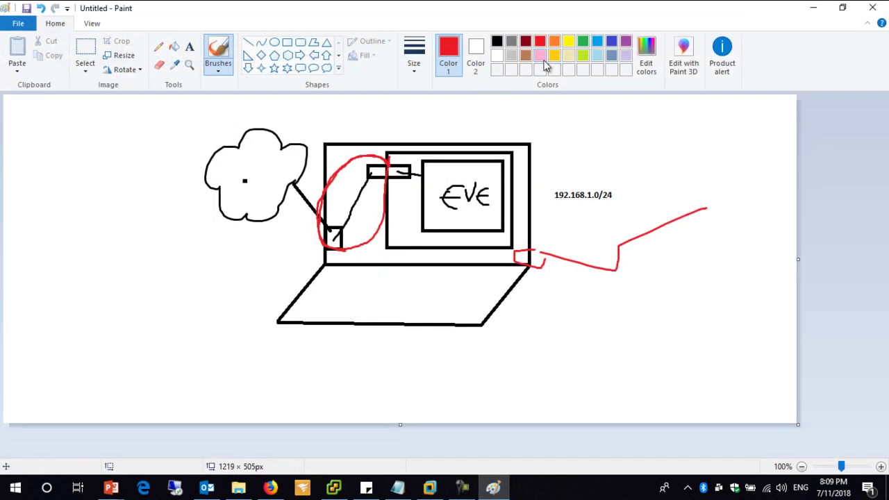
- In orange, trace a stroke from the EVE box to the small square and an arc to the cloud
click(554, 42)
mouse_move(423, 166)
mouse_down()
mouse_move(391, 162)
mouse_move(400, 186)
mouse_move(425, 168)
mouse_move(417, 162)
mouse_up()
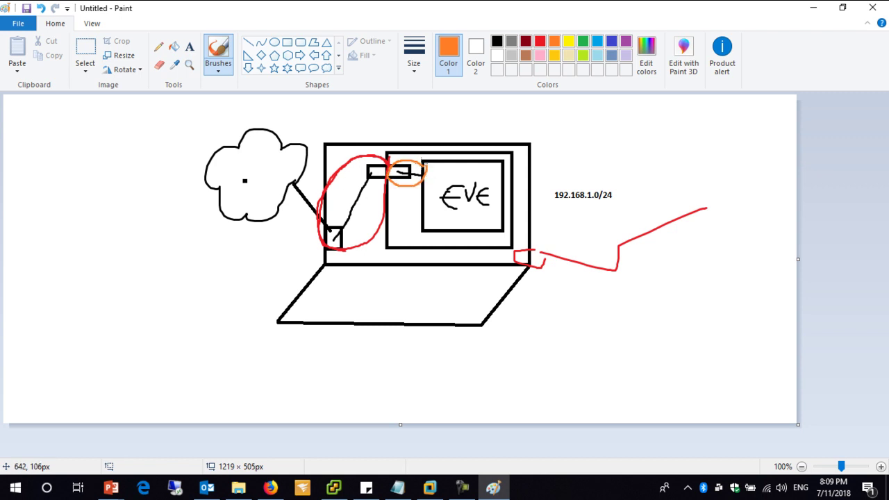
mouse_move(443, 164)
mouse_down()
mouse_move(414, 136)
mouse_move(306, 137)
mouse_move(316, 169)
mouse_up()
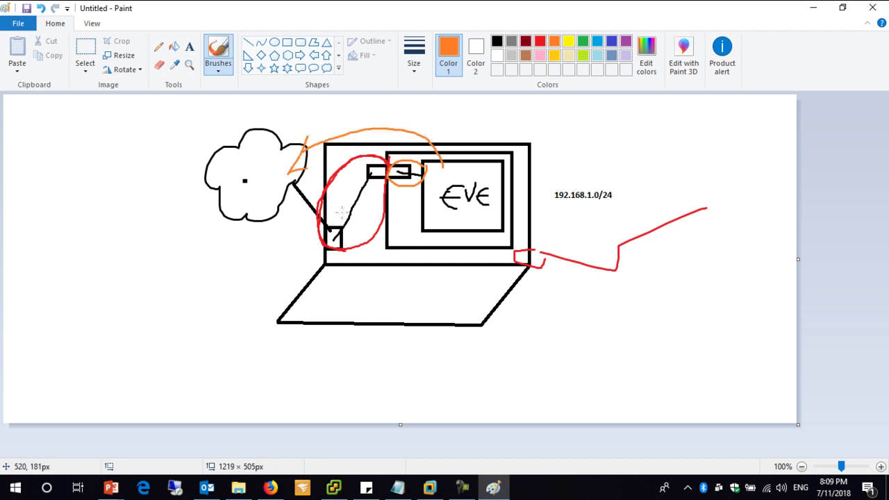
drag(372, 171, 336, 226)
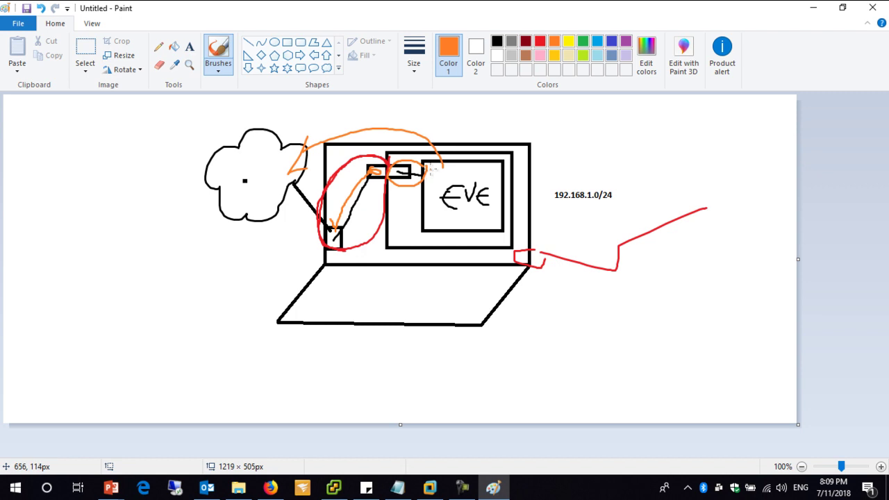
drag(389, 169, 401, 172)
mouse_move(458, 174)
mouse_down()
mouse_move(452, 137)
mouse_move(383, 112)
mouse_move(274, 128)
mouse_move(255, 167)
mouse_up()
- Set the network adapter to Custom: VMnet0 (Bridged), save, and reopen the VM's settings at Memory
click(812, 7)
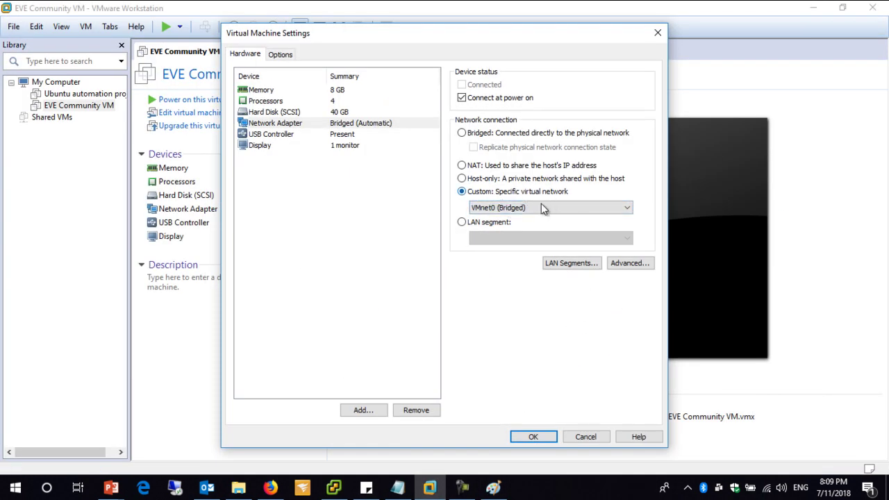
click(493, 208)
click(494, 220)
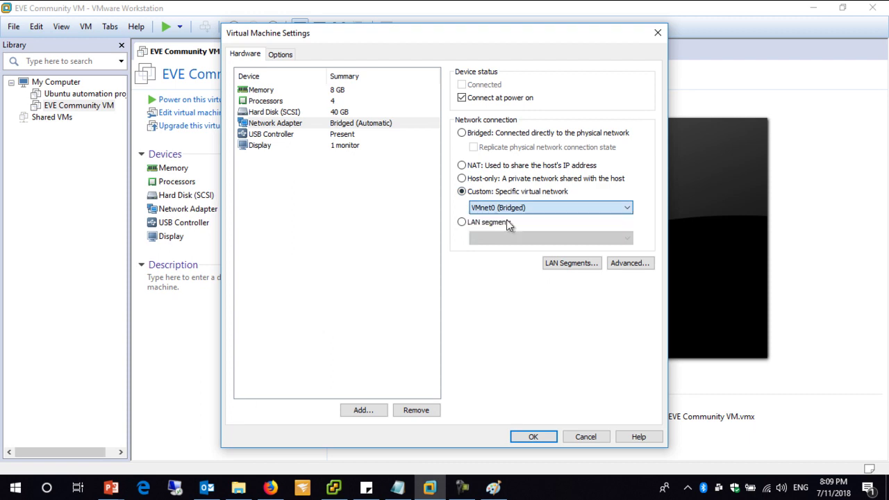
click(532, 435)
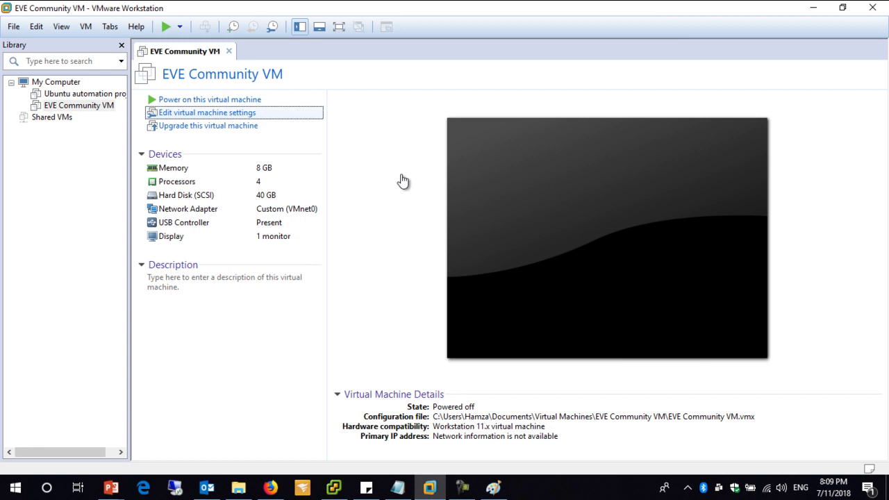
double_click(280, 164)
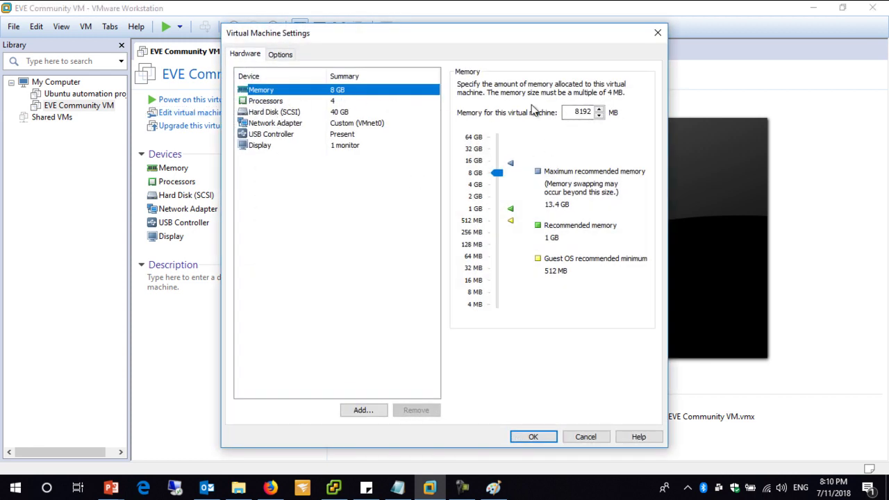
- Keep memory at 8192 MB, set 2 processors with 2 cores each, and save
double_click(576, 112)
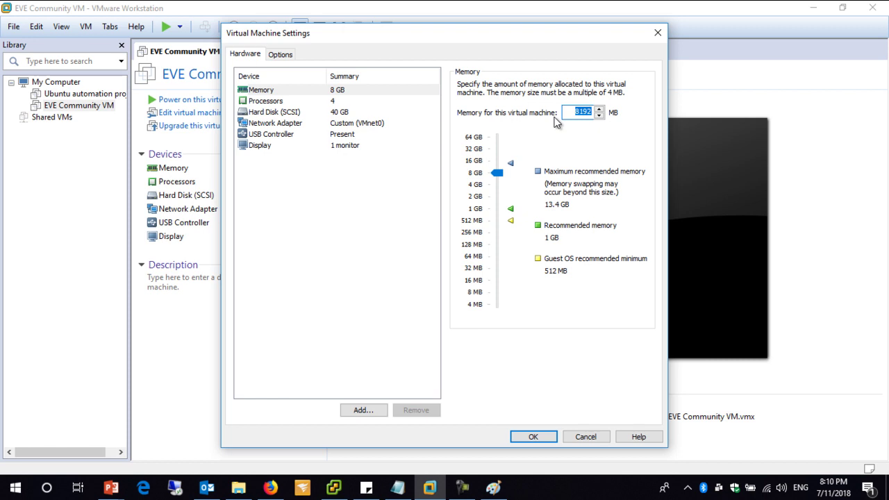
click(346, 101)
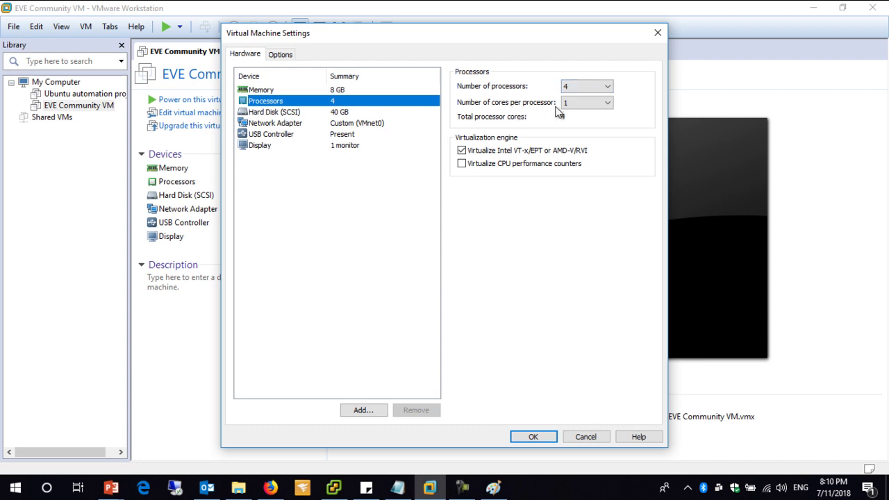
click(588, 103)
click(580, 123)
click(587, 86)
click(583, 106)
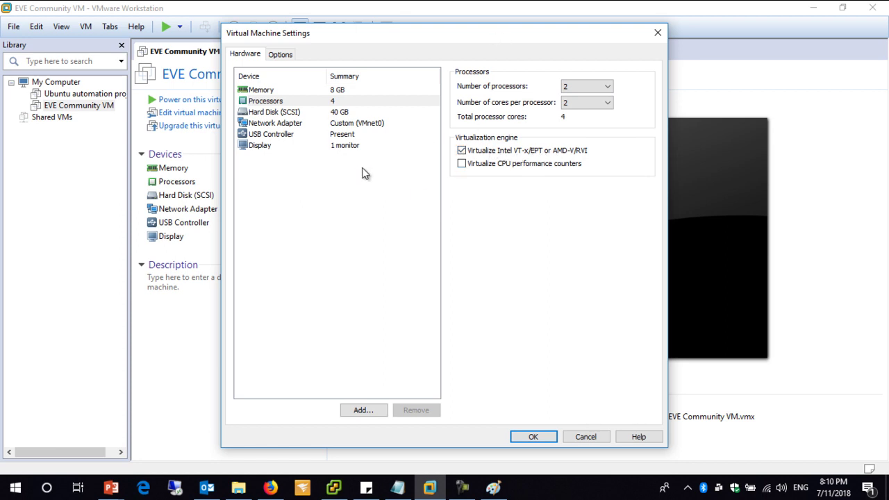
click(530, 436)
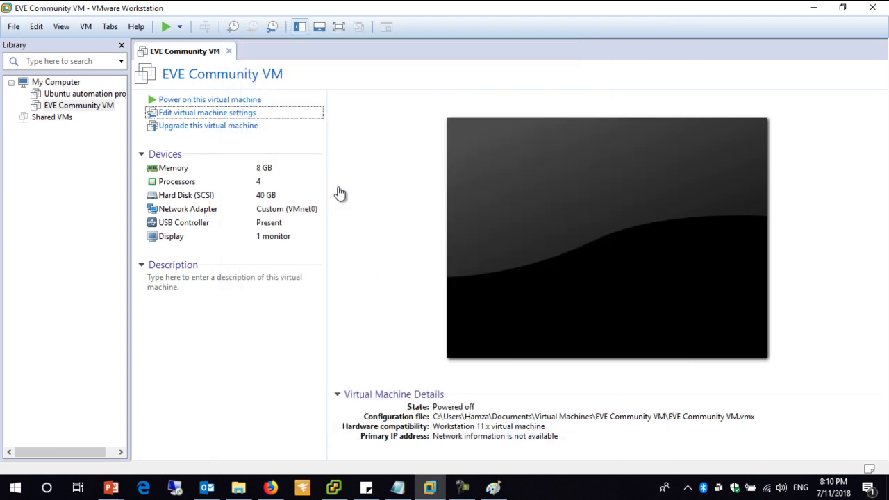
- Take a snapshot of the EVE Community VM named 'Before Setup'
right_click(75, 107)
mouse_move(124, 258)
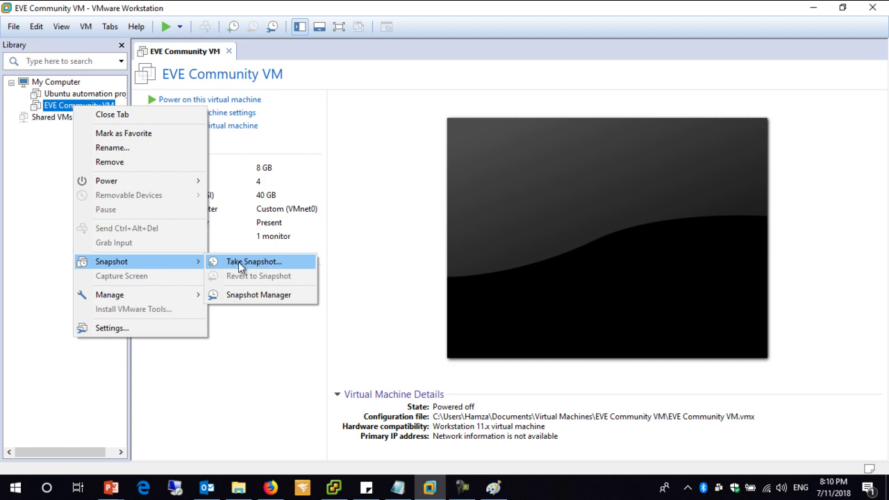
click(244, 263)
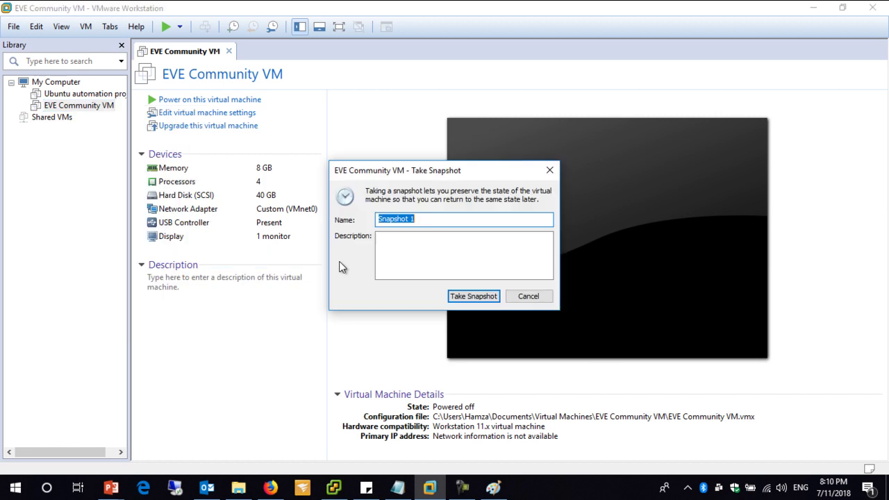
text(Before Setup)
key(Return)
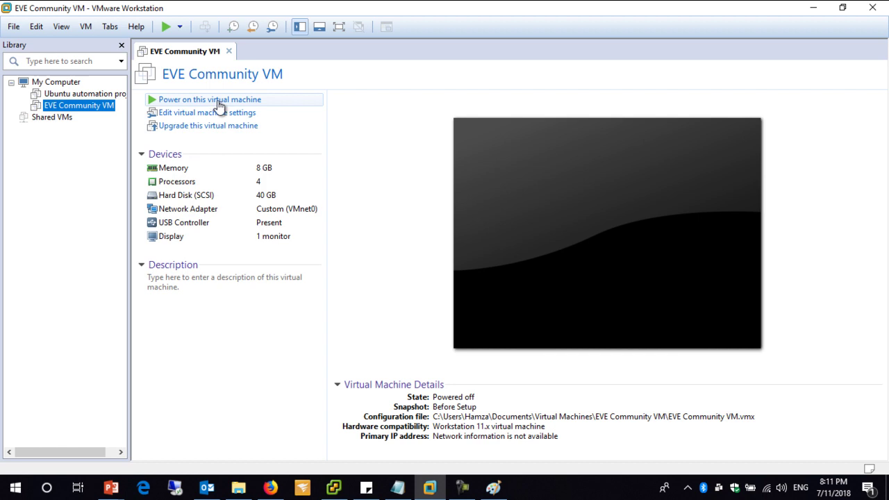
- Power on the EVE VM, permanently dismiss the removable-devices hint, and hide the Library
click(247, 103)
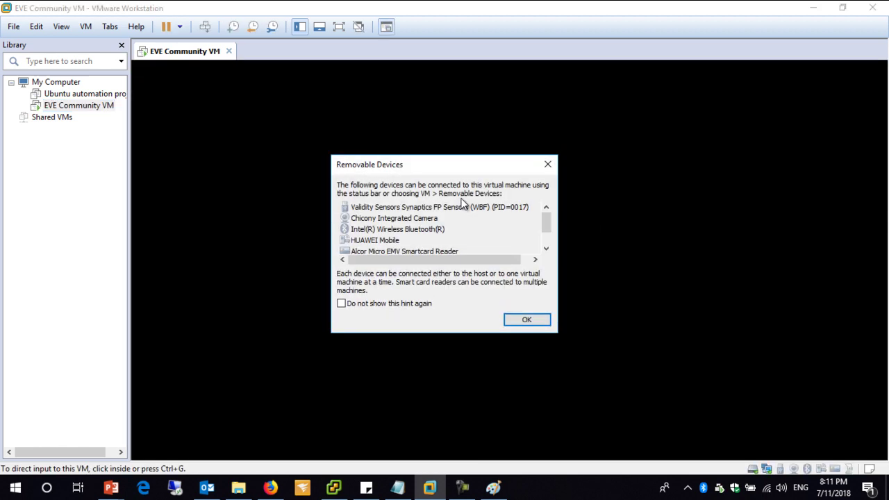
click(370, 303)
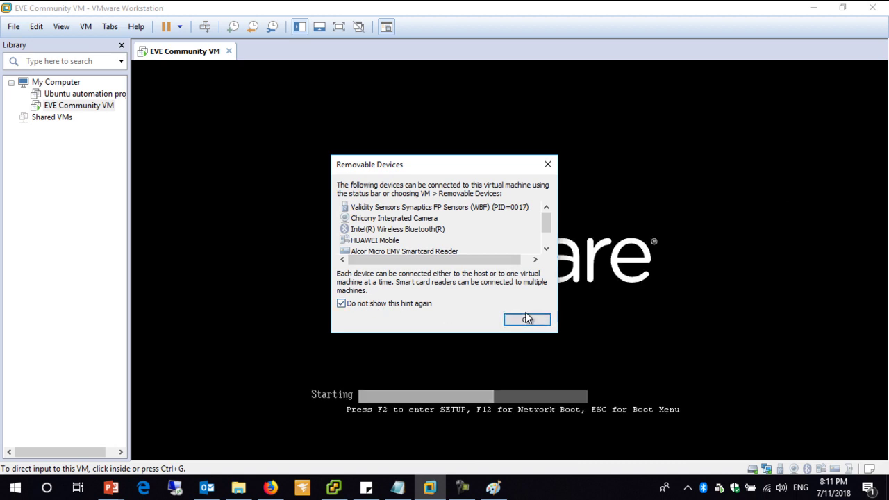
click(529, 320)
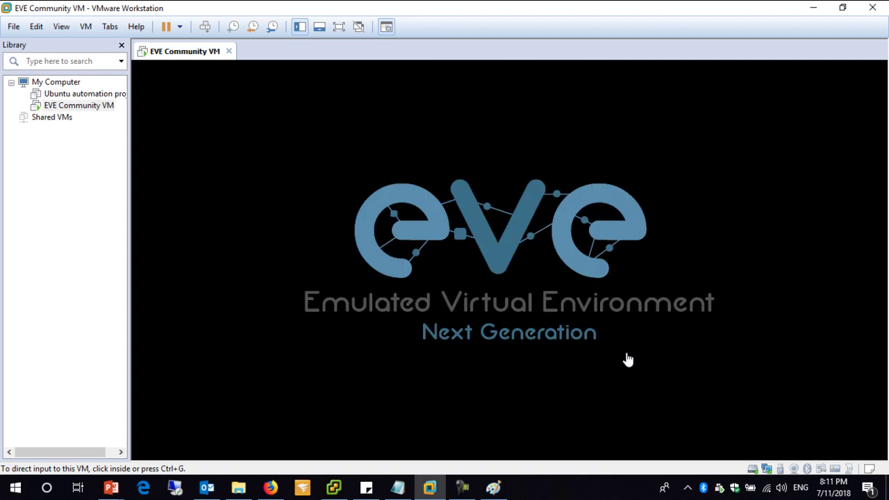
click(122, 45)
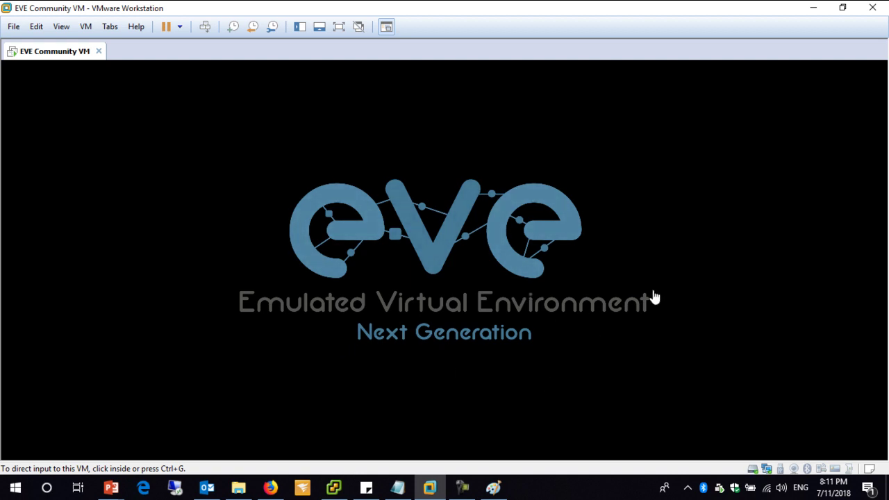
- Open a new Firefox tab, then return to the VM console while it boots to login
click(278, 486)
key(ctrl+t)
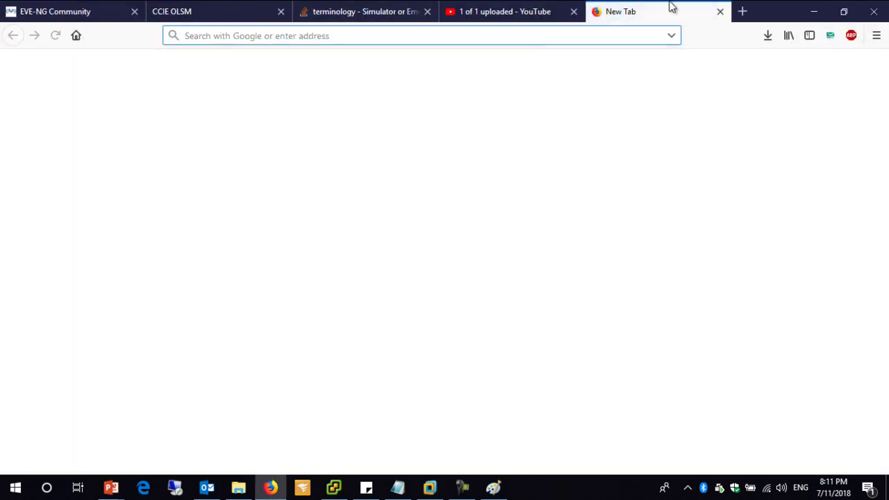
click(813, 10)
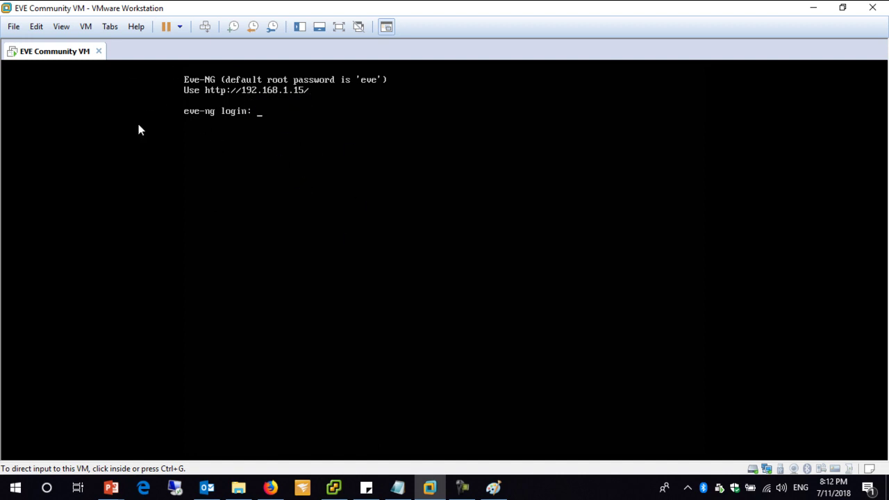
click(333, 145)
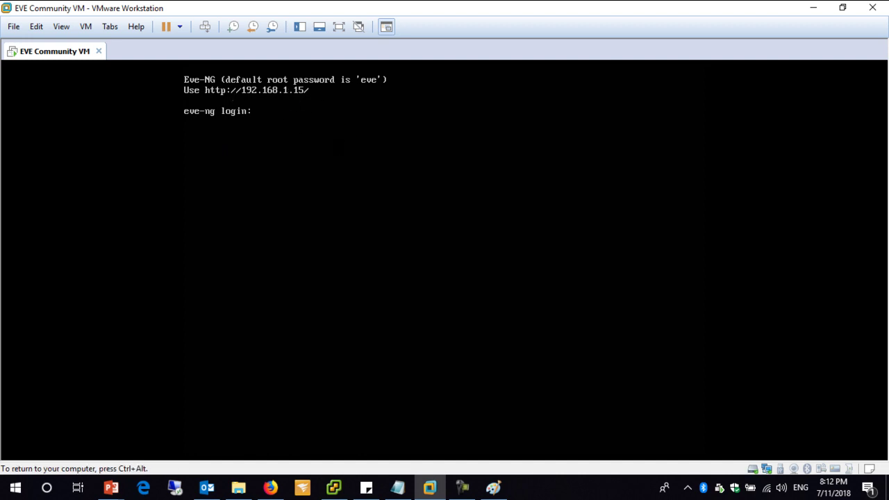
key(ctrl+alt)
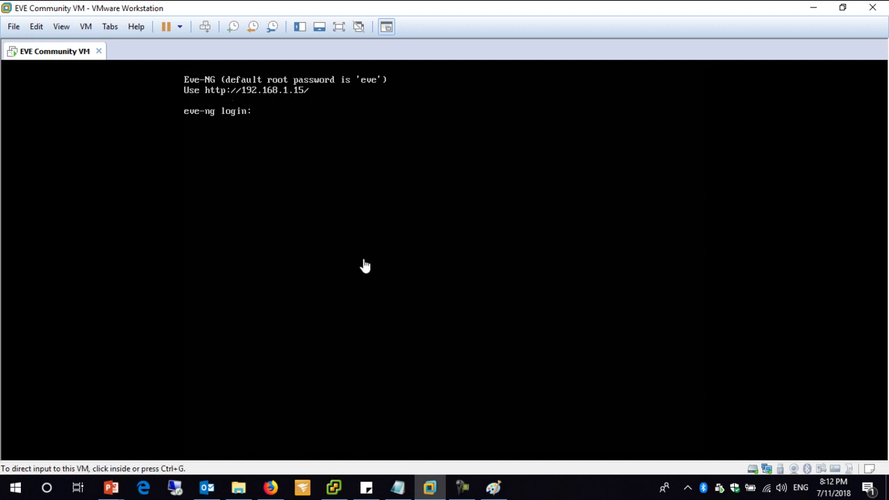
- Open a new Notepad window from the taskbar and close it again
click(398, 486)
right_click(397, 487)
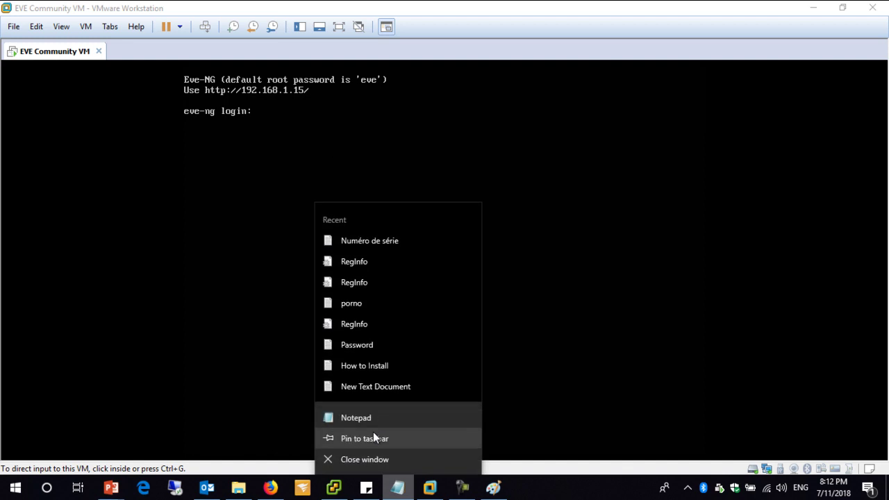
click(371, 420)
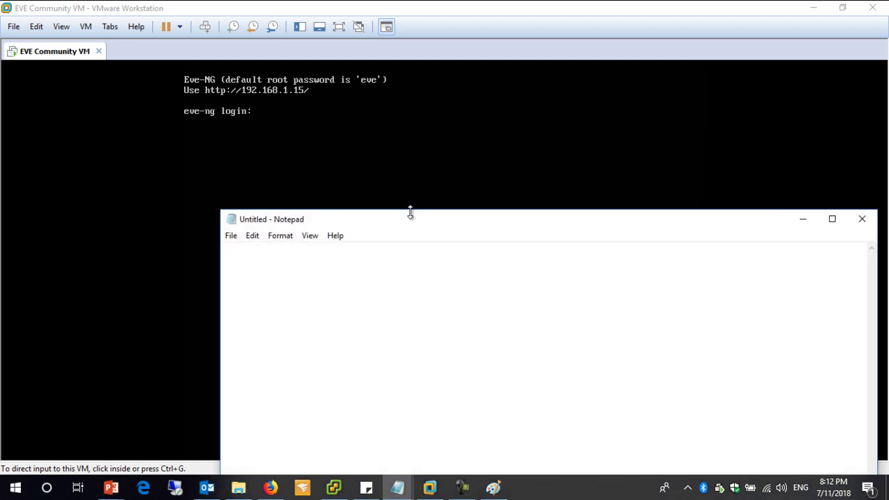
drag(410, 211, 379, 99)
click(828, 99)
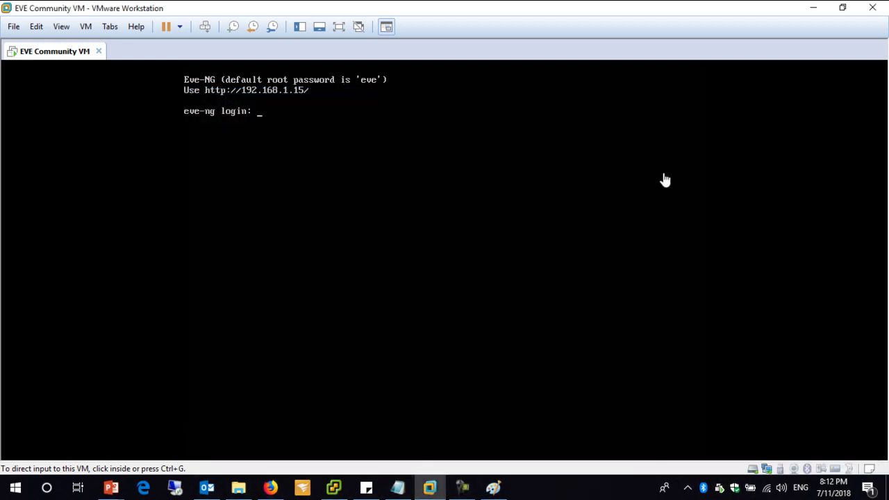
- Launch Word from Start search and create a blank document
key(super)
text(word)
key(Return)
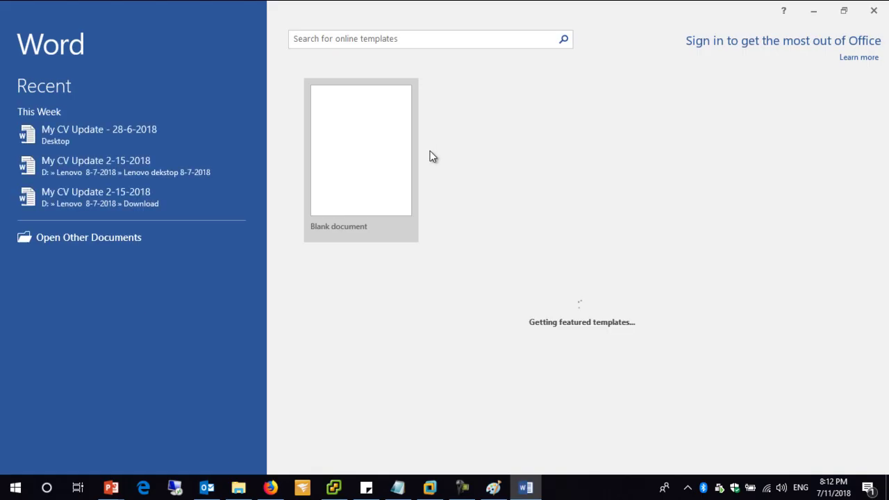
click(405, 160)
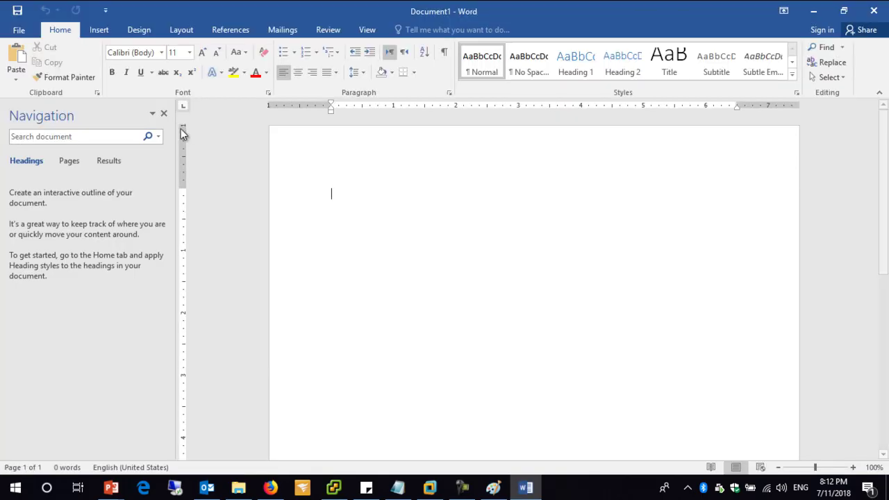
- In larger text, type 'CLI:' with 'Username : root' and its password, then a dashed separator line
click(165, 114)
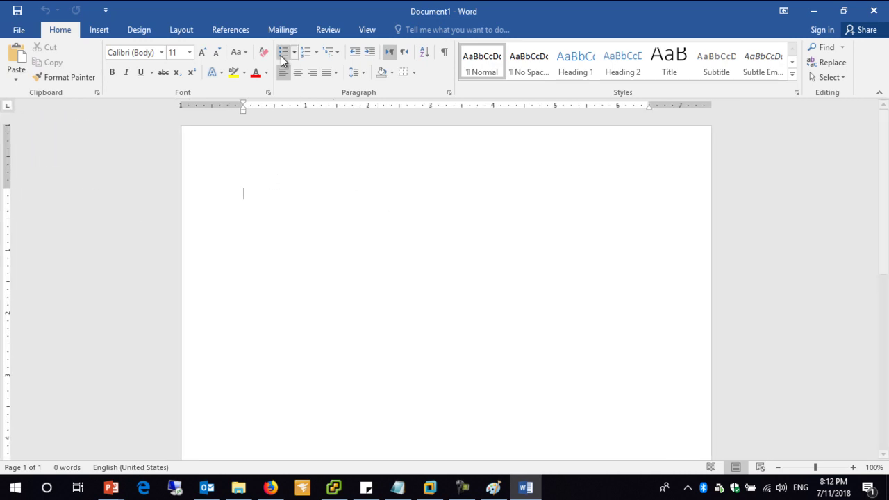
click(200, 53)
click(200, 53)
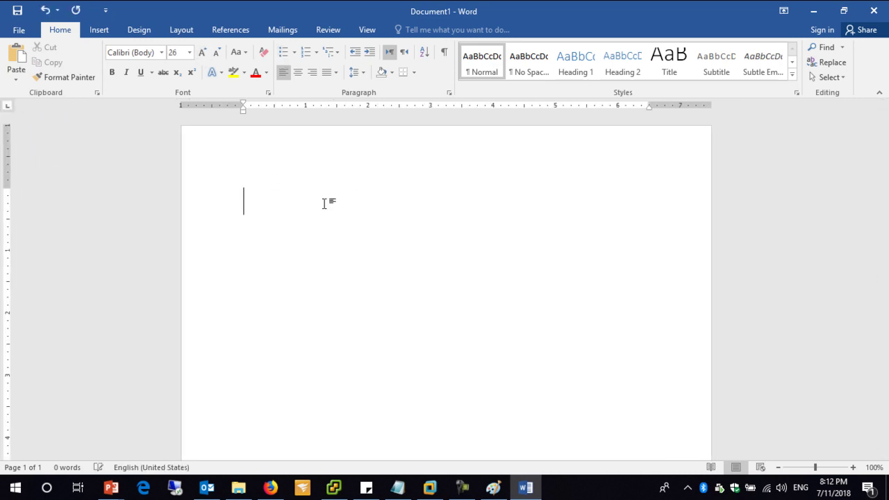
text(CLI)
key(Return)
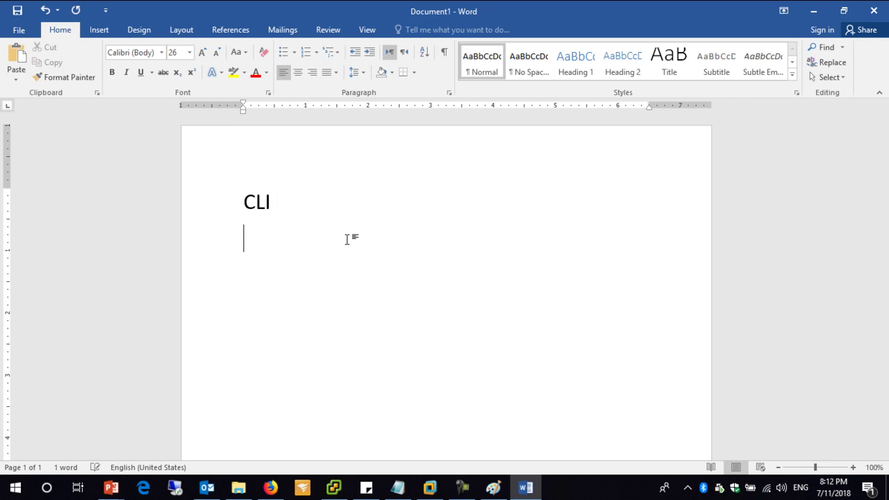
key(BackSpace)
text(:)
key(Return)
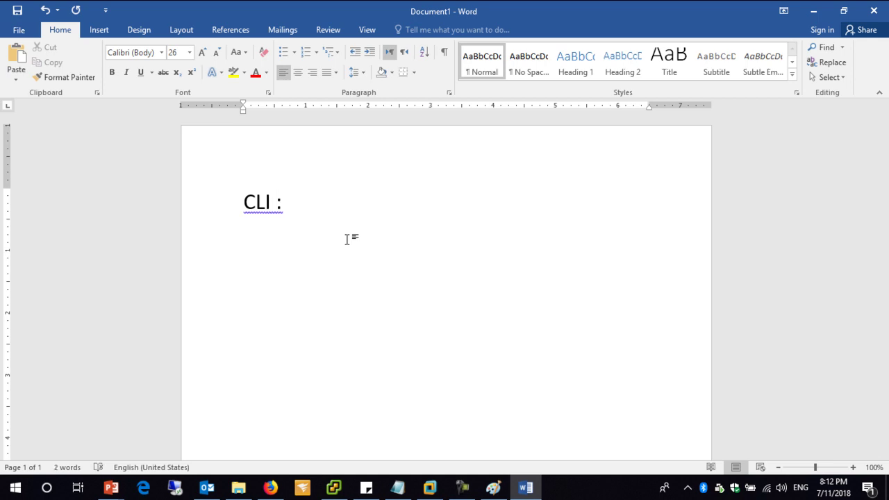
text(Username : root)
key(Return)
text(Pas)
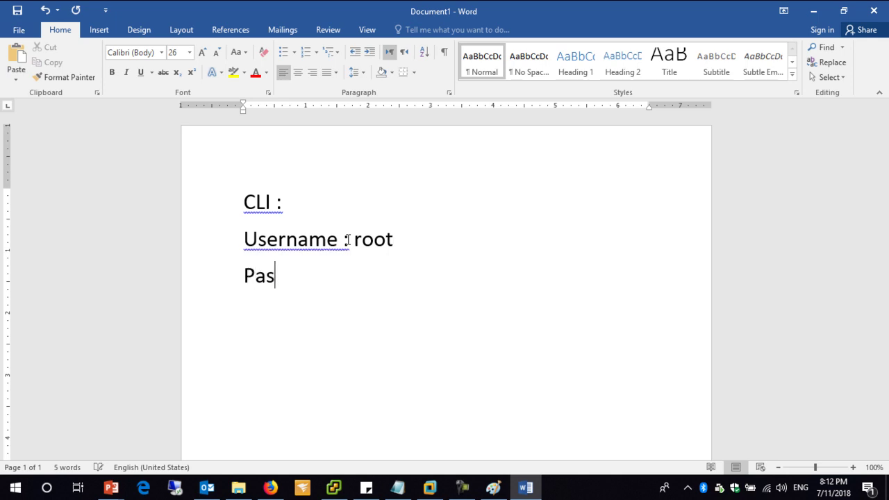
text(sword : eve)
key(Return)
text(------------------------)
key(Return)
- Add 'GUI:' with 'Username : admin' and its password, then minimize Word
text(GUI L)
key(BackSpace)
text(:)
key(Return)
text(User)
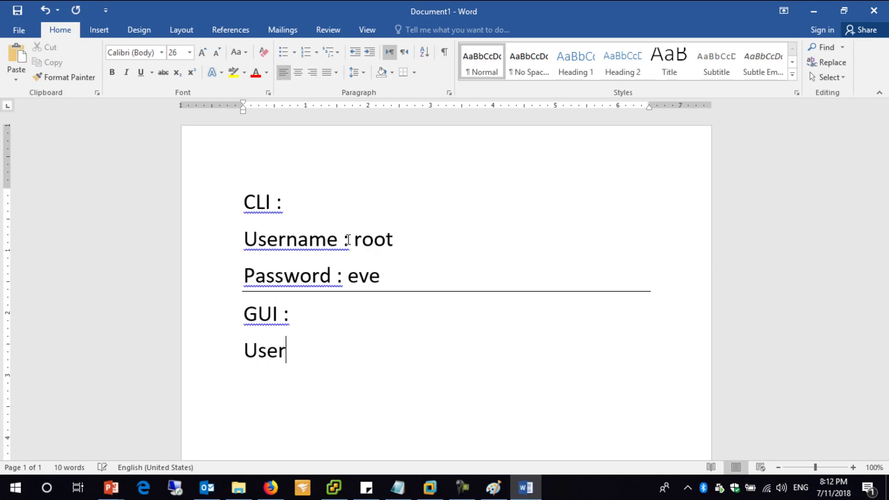
text(name : )
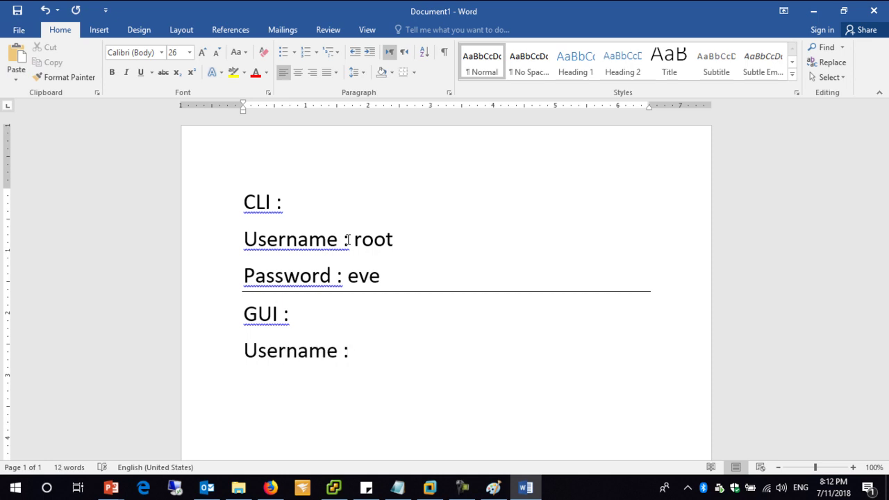
text(admin)
key(Return)
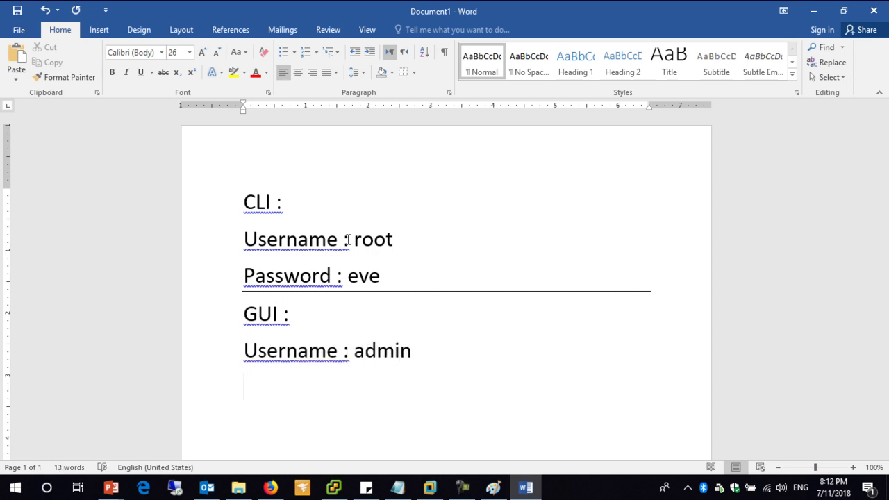
text(Password : eve)
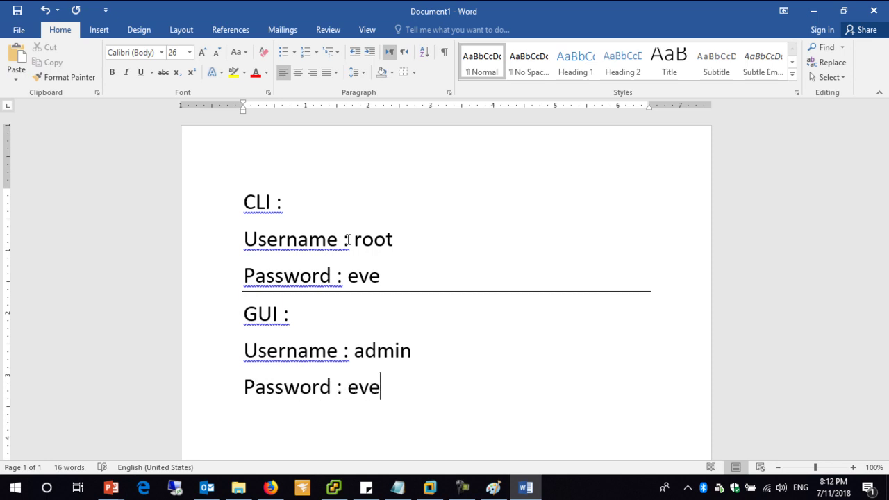
drag(389, 401, 247, 201)
click(381, 276)
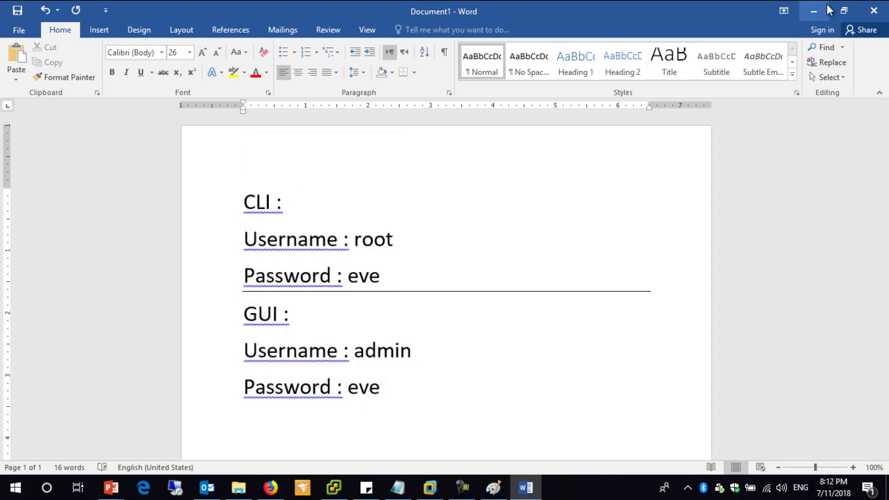
click(826, 10)
- Log into the EVE-NG console as root with the login password
click(325, 116)
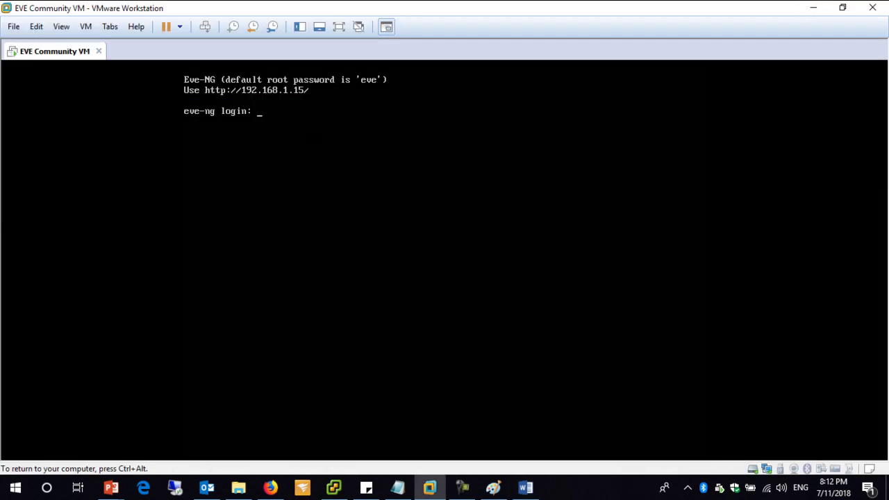
text(root)
key(Return)
text(eve)
key(Return)
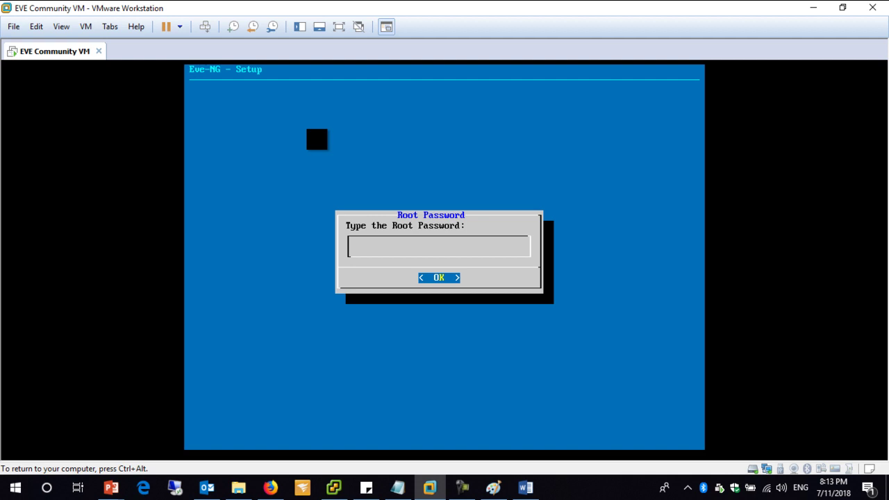
- Pass through the root password prompts and keep hostname eve-ng and domain example.com
key(Return)
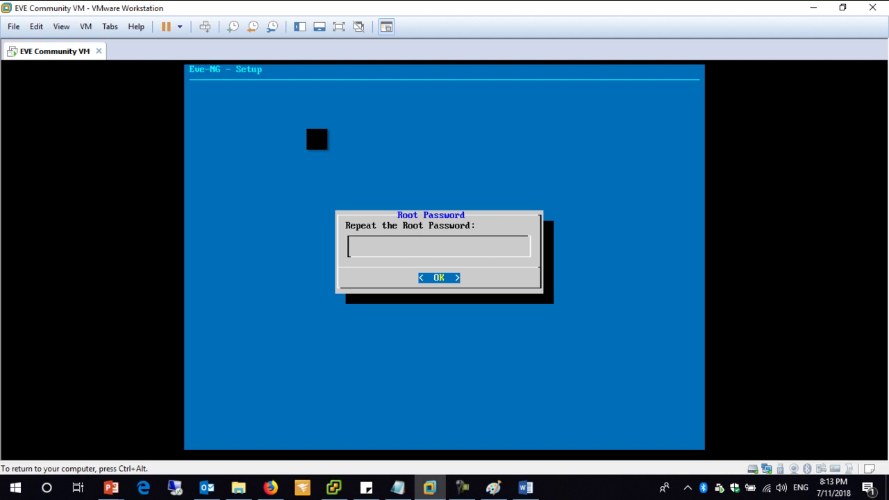
key(Return)
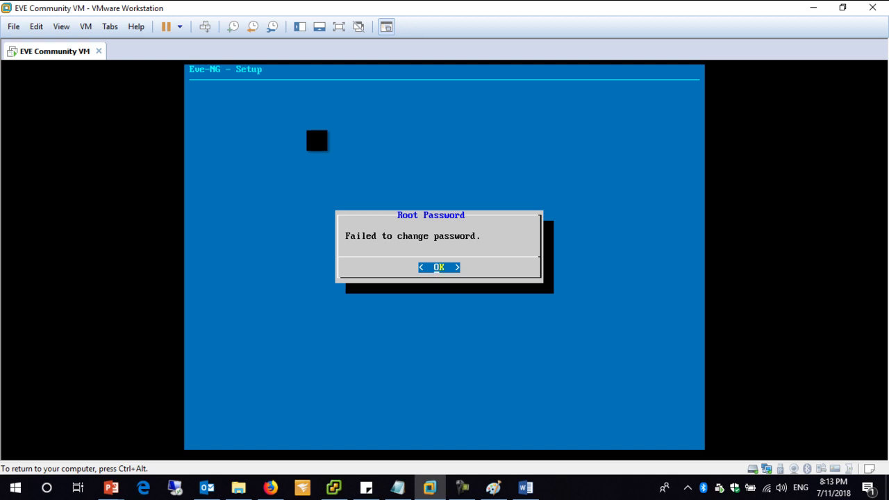
key(Return)
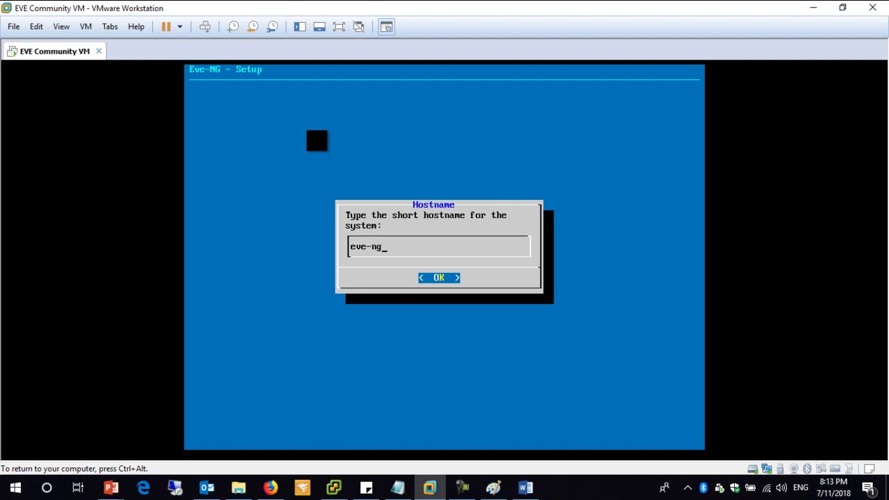
key(Return)
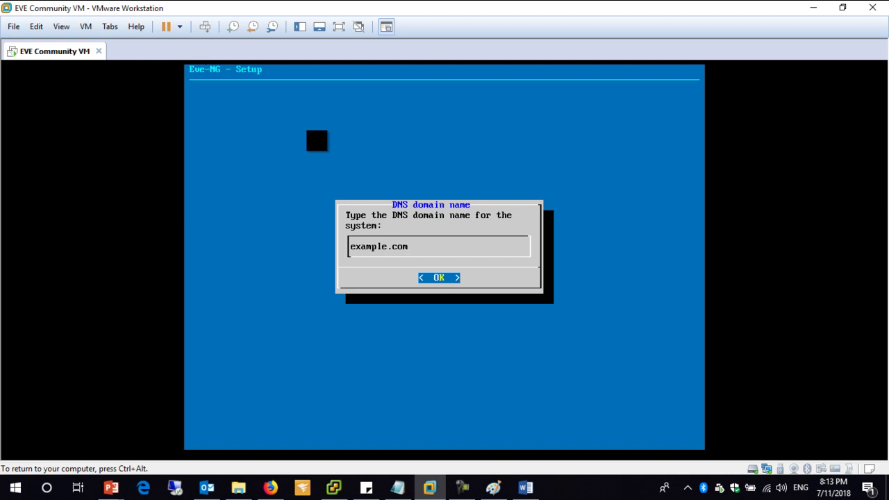
key(Return)
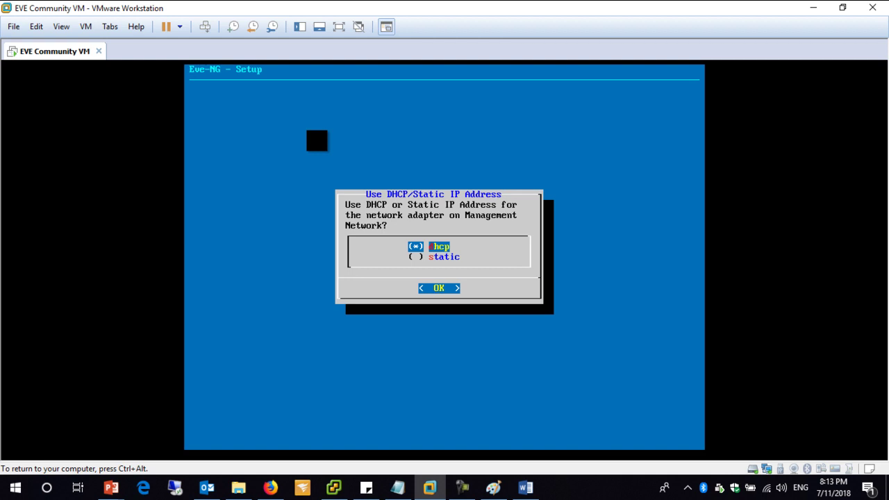
- Choose dhcp for the management network, leave NTP blank, and select a direct internet connection
key(Down)
key(Up)
key(Down)
key(Up)
key(Down)
key(Up)
key(Down)
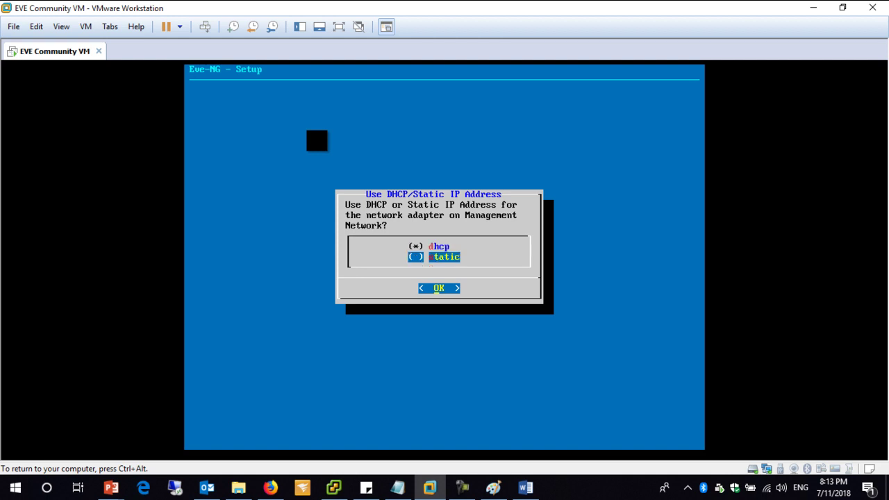
key(Up)
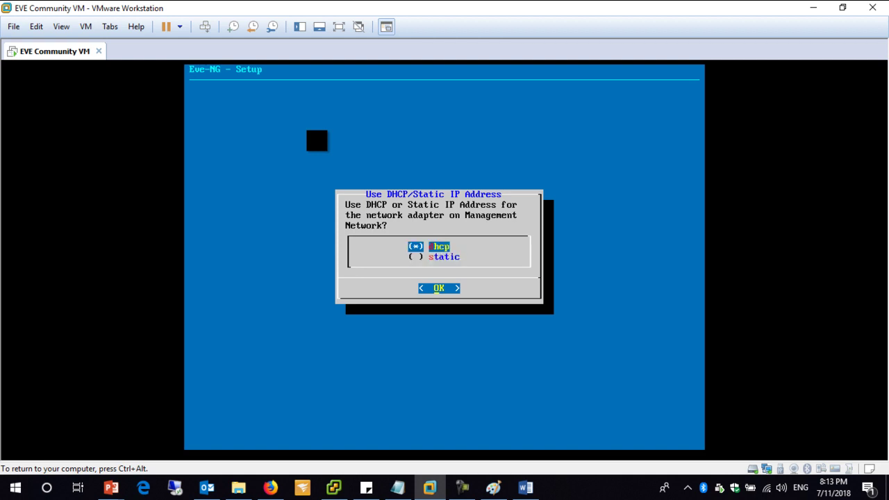
key(Down)
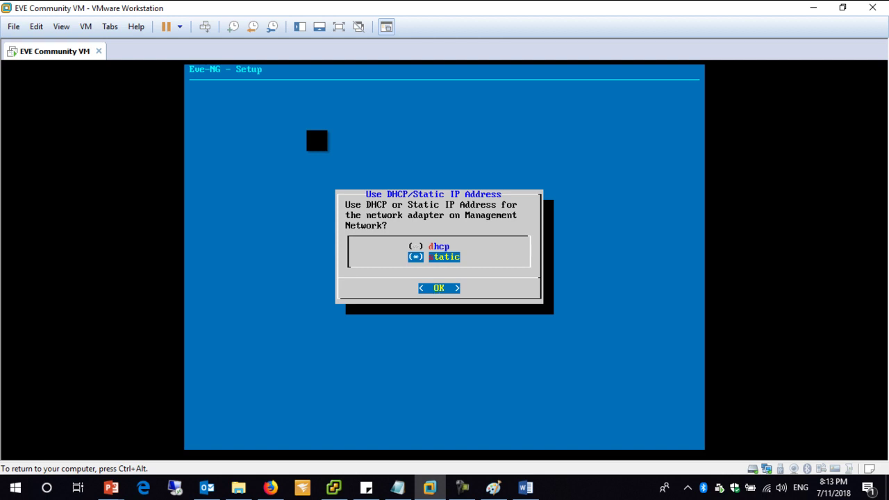
key(Up)
key(space)
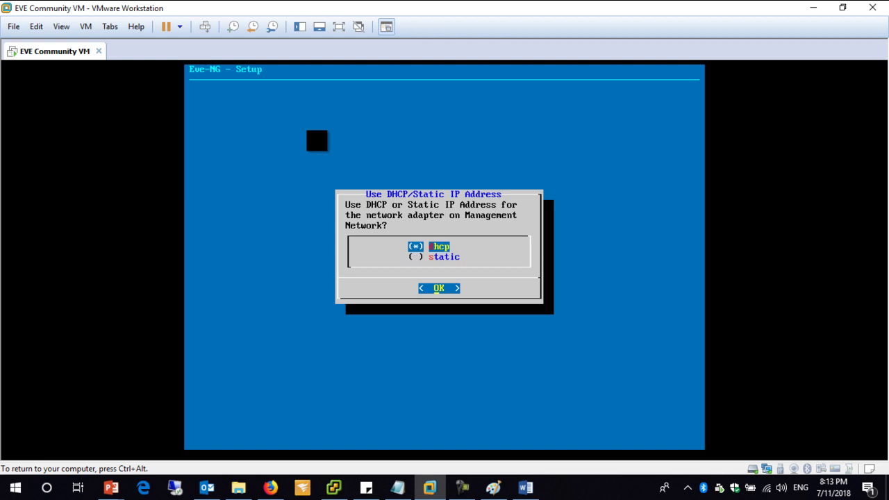
key(Return)
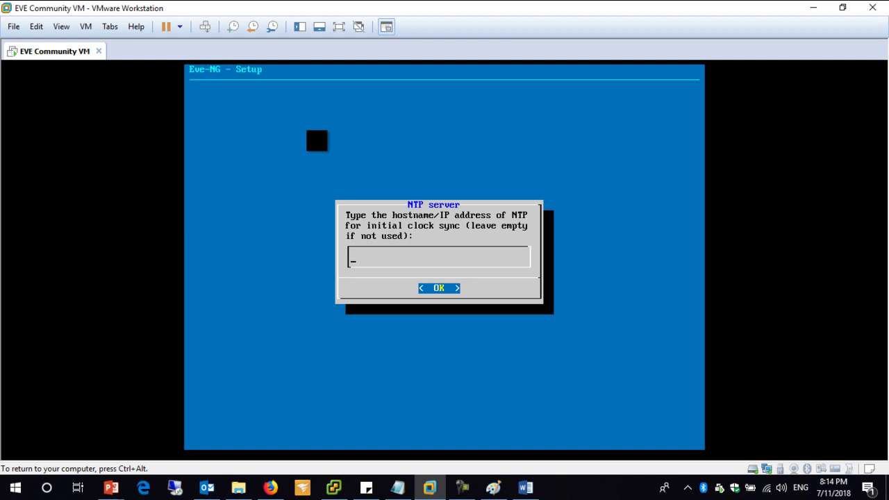
key(Return)
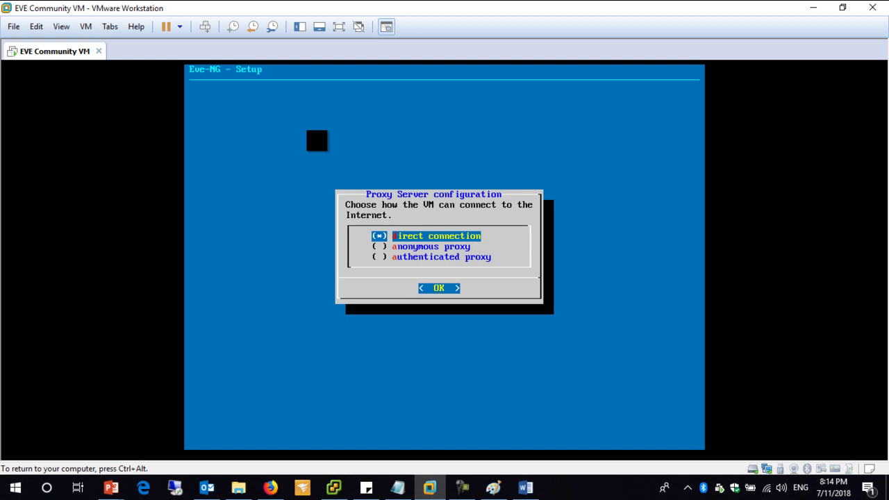
key(Return)
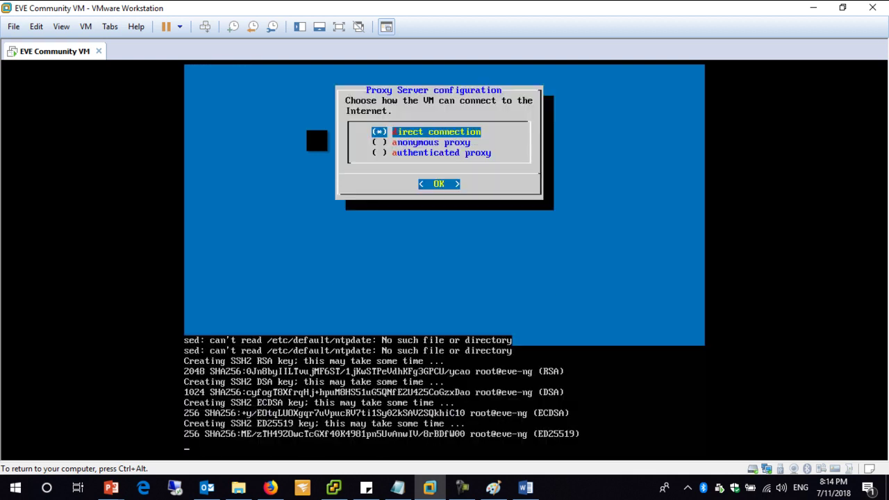
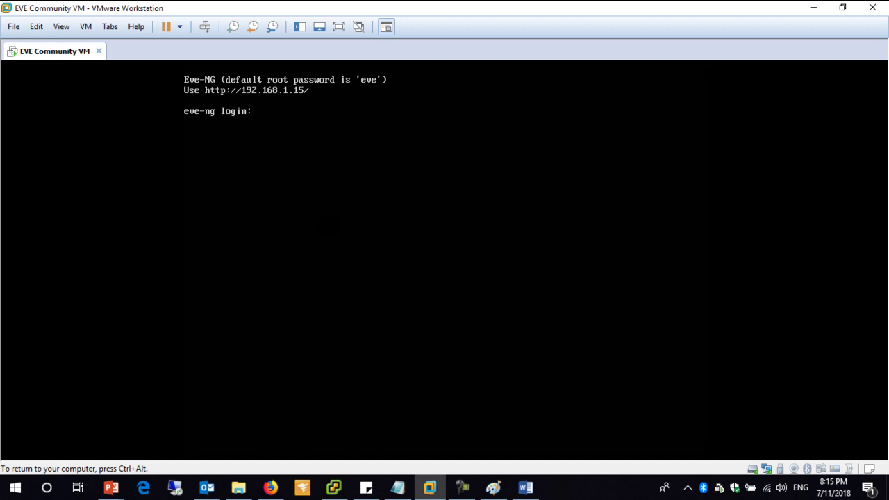
- Log in to the EVE VM as root and show the pnet0 interface details with ifconfig
key(Return)
text(eve)
key(Return)
text(ifconfig pnet0)
key(Return)
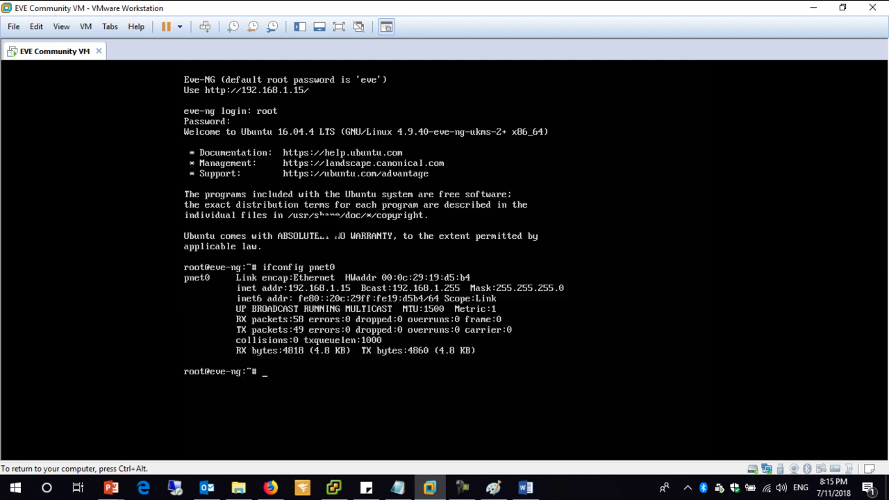
- Ping 8.8.8.8 from the VM console and stop it to see the statistics
key(ctrl+alt)
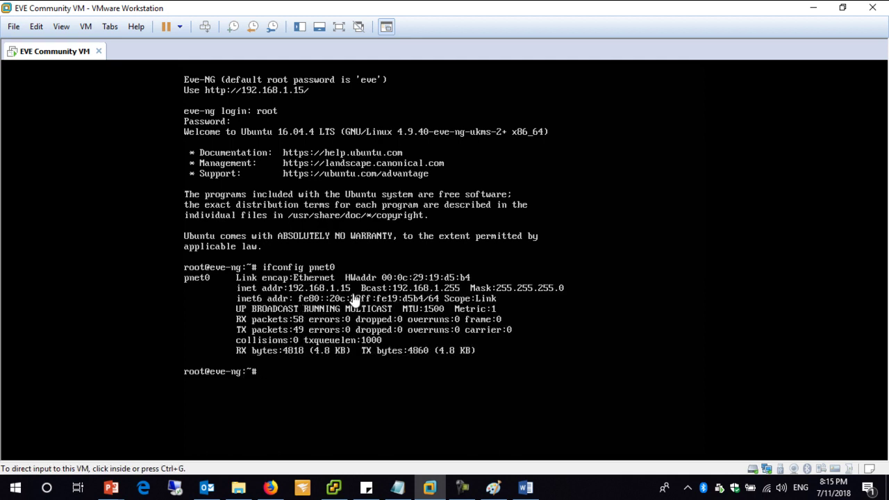
click(329, 298)
text(ping)
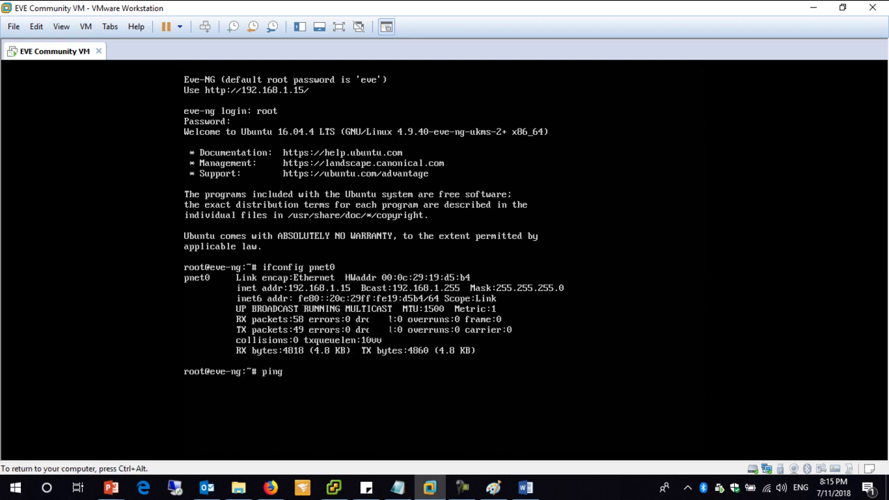
text( 8.8.8.8)
key(Return)
key(ctrl+c)
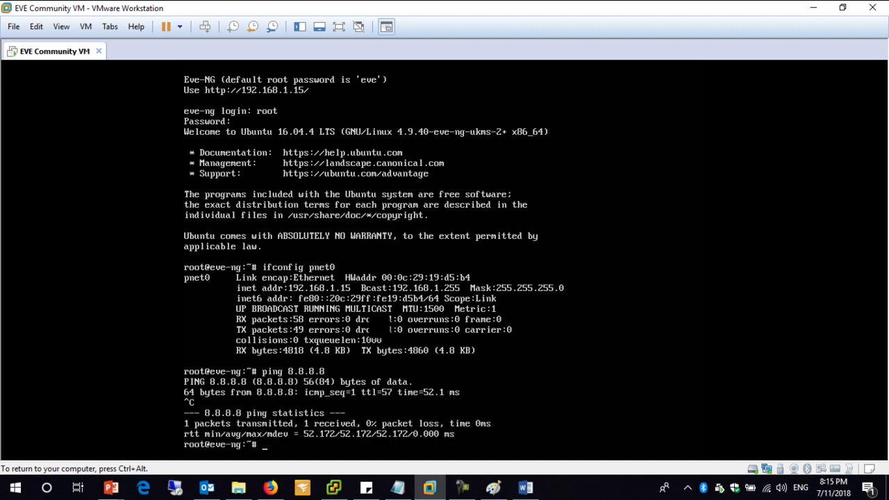
key(Return)
key(Return)
text(ping www.)
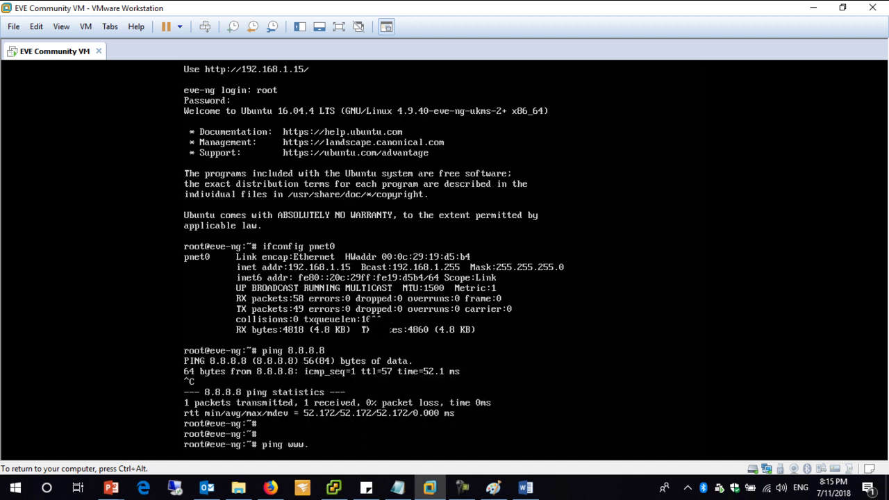
text(google.com)
key(Return)
key(ctrl+c)
key(Return)
key(Return)
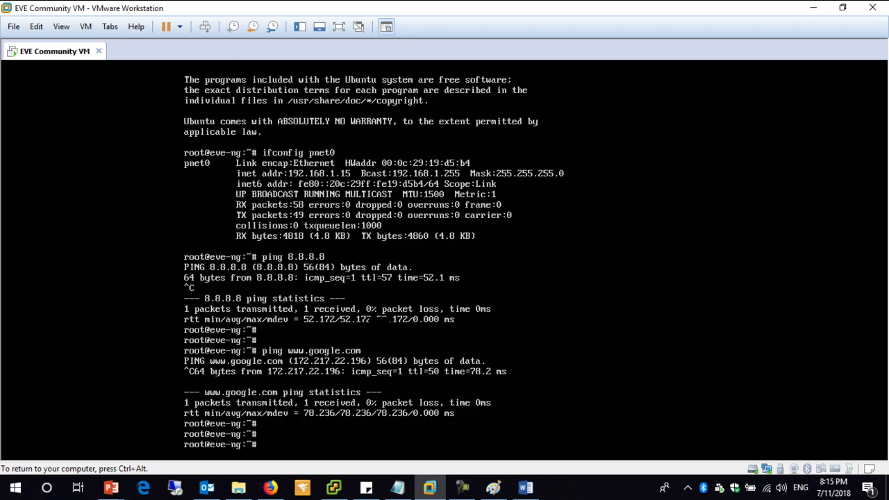
key(Up)
key(Return)
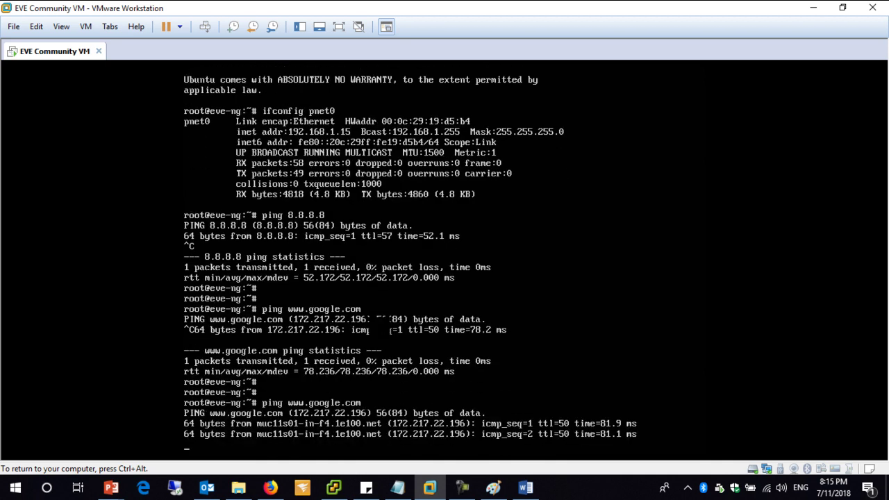
key(ctrl+c)
key(Return)
key(Return)
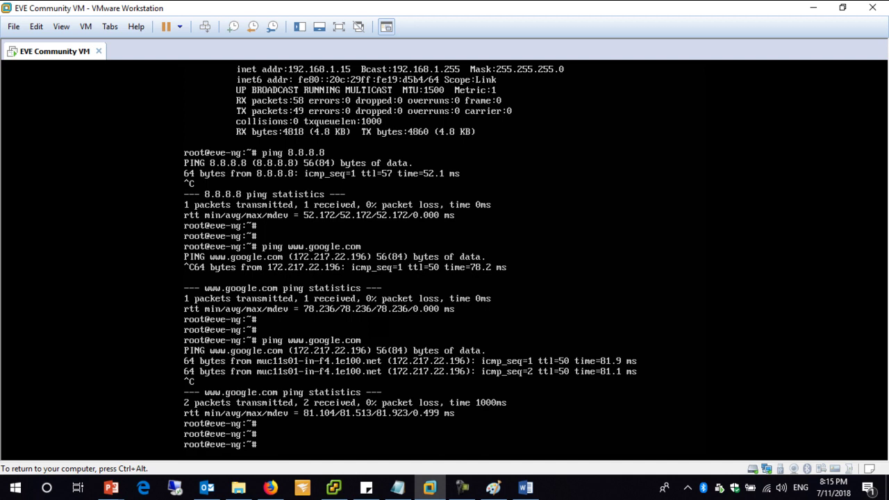
key(Return)
key(Return)
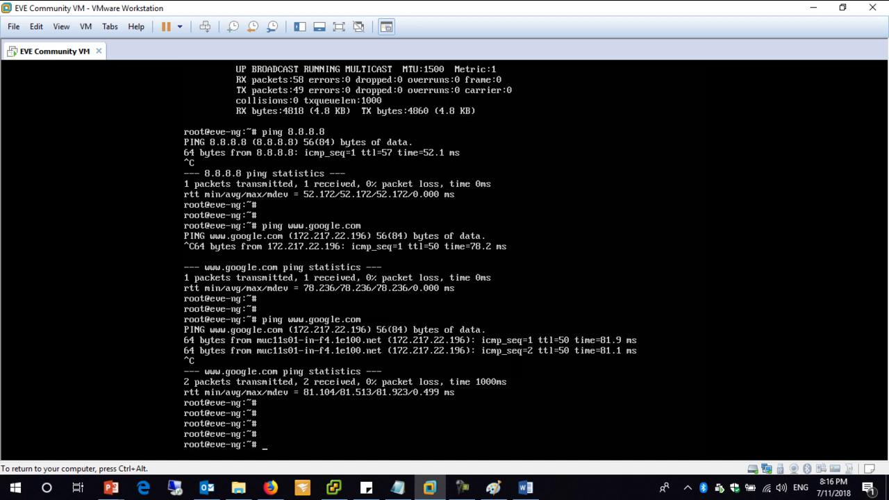
right_click(620, 482)
click(643, 437)
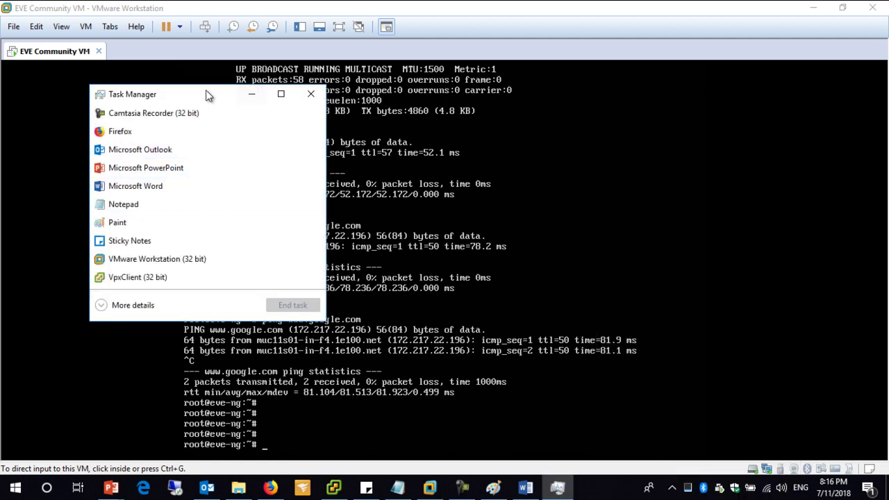
drag(210, 95, 355, 99)
click(276, 306)
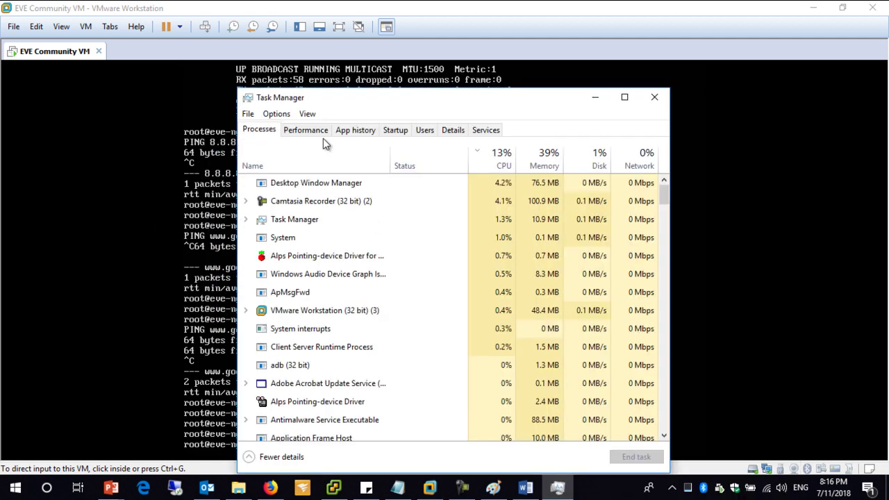
click(312, 131)
click(318, 154)
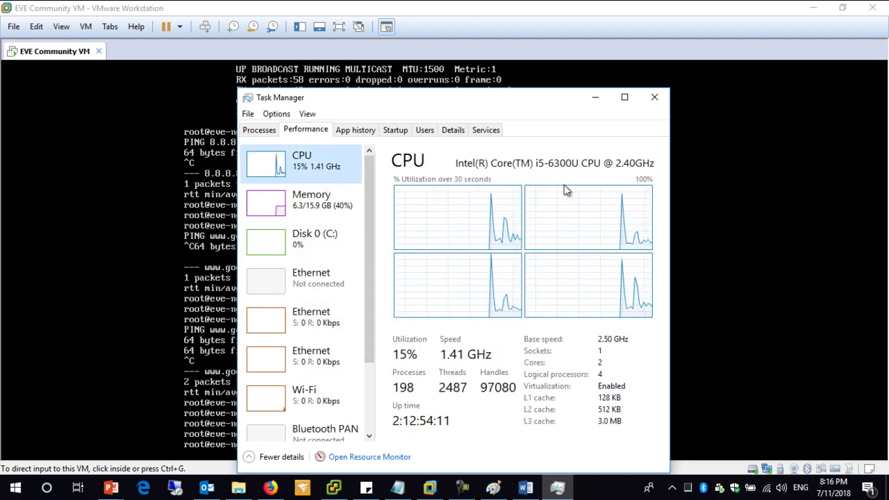
click(654, 96)
click(402, 318)
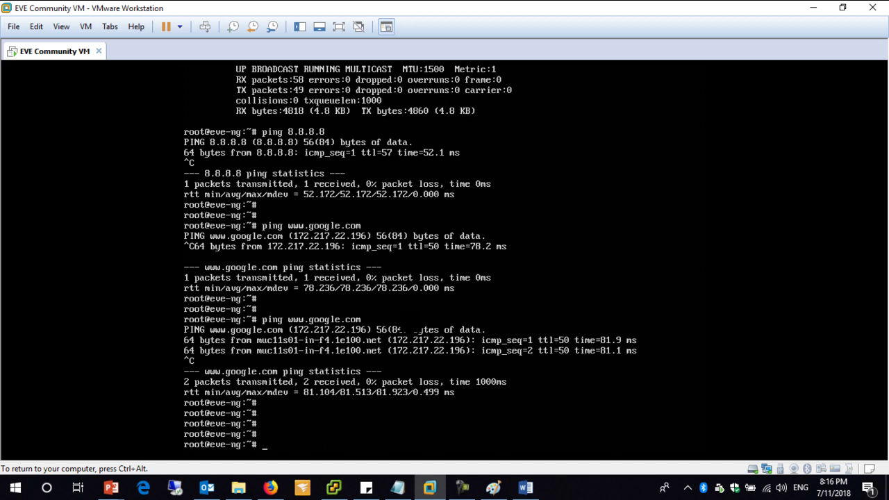
- Run 'apt-get install htop -y' on the EVE VM, which fails with 'Unable to locate package htop'
key(Return)
key(Return)
key(Return)
key(Return)
key(Return)
key(Return)
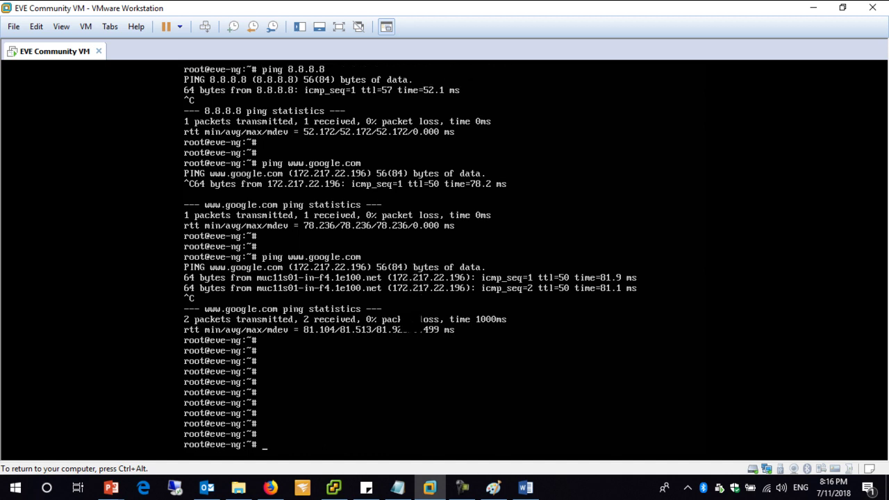
text(apt-get install htop -y)
key(Return)
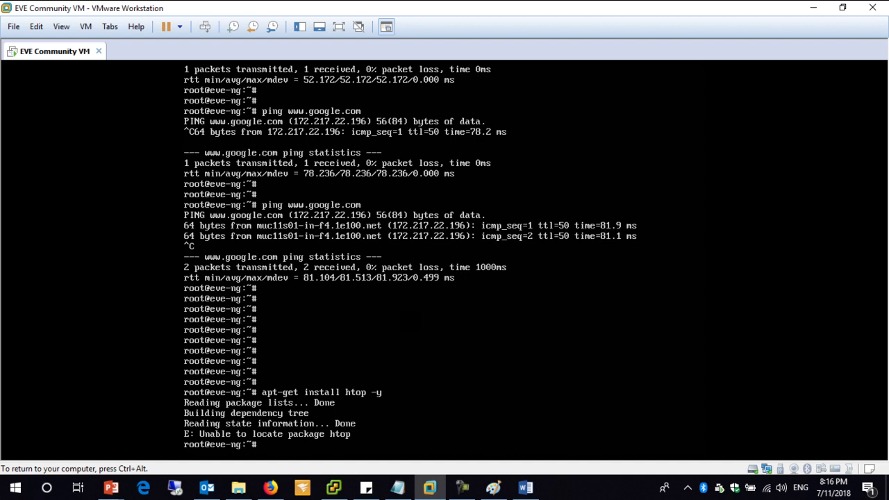
key(ctrl+alt)
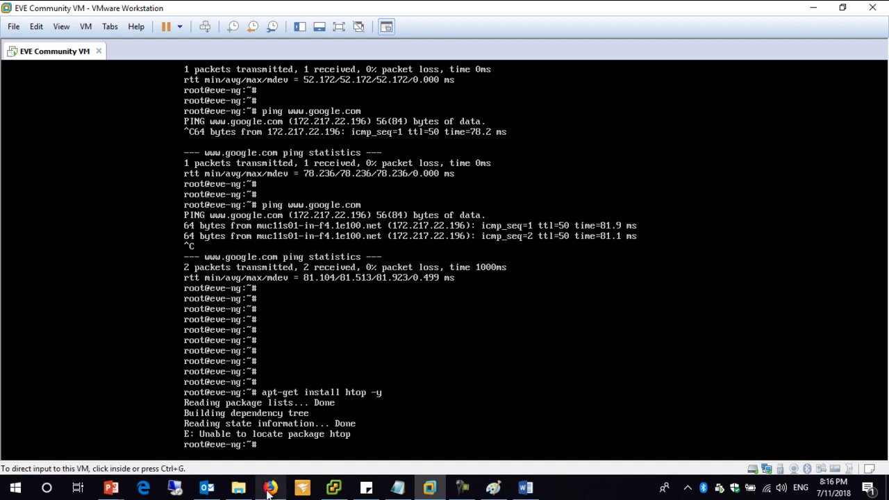
click(270, 488)
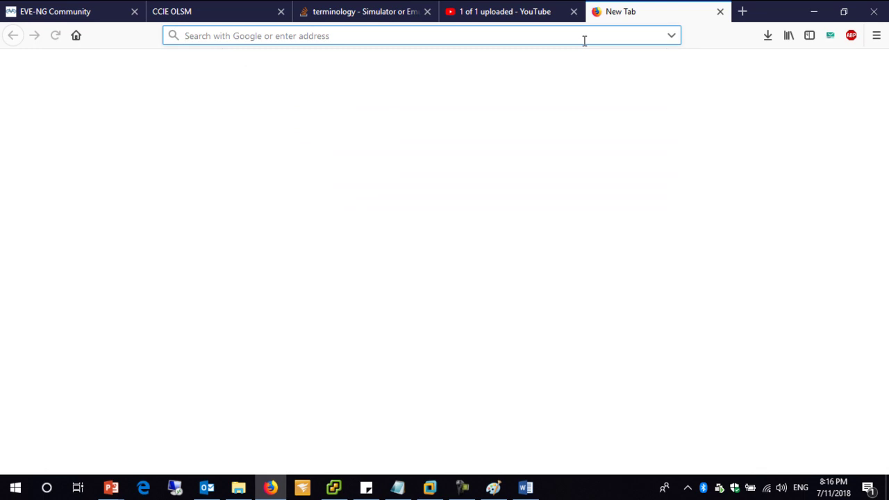
- Search Google for installing htop on Ubuntu 16.04
text(google.com)
key(Return)
text(install htop u)
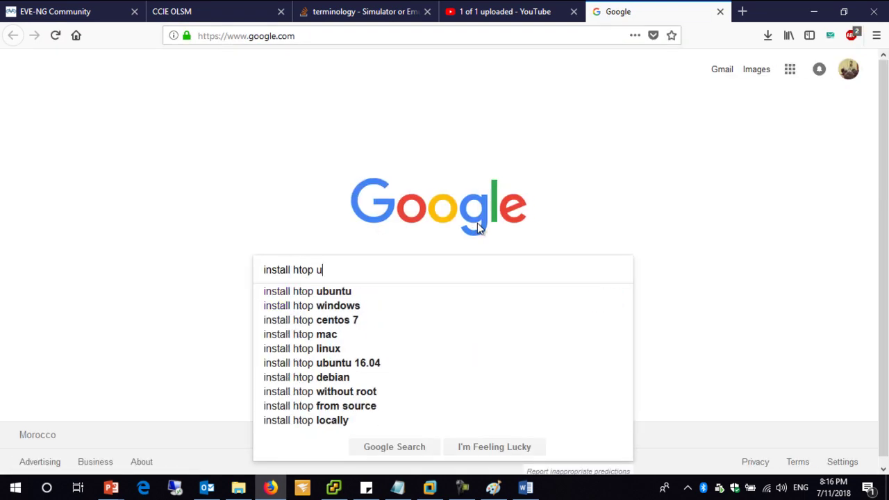
text(buntu)
key(Down)
key(Return)
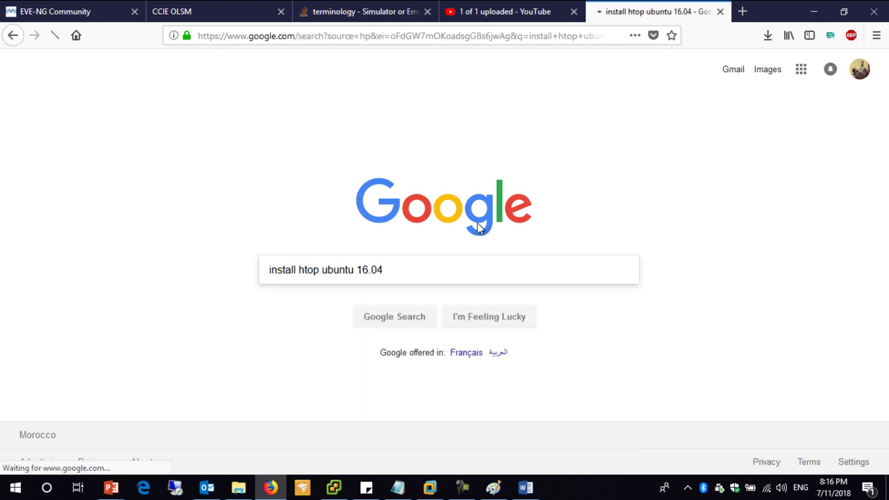
- In a new Google tab, search 'htop ubuntu' and view an htop screenshot image, then close it
right_click(56, 83)
click(104, 91)
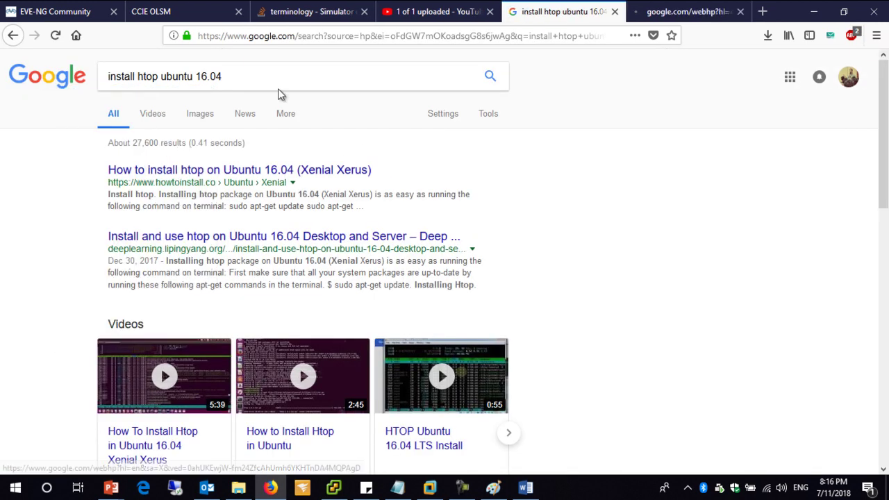
click(633, 9)
text(htop ub)
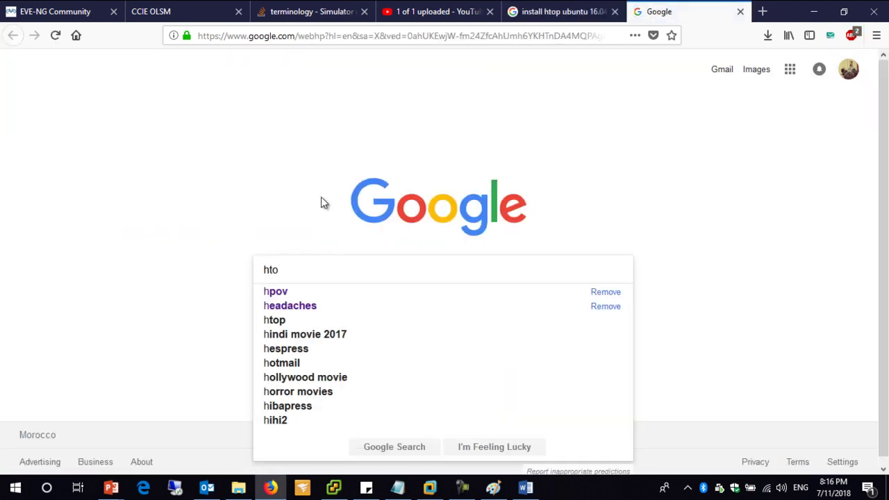
text(untu)
key(Return)
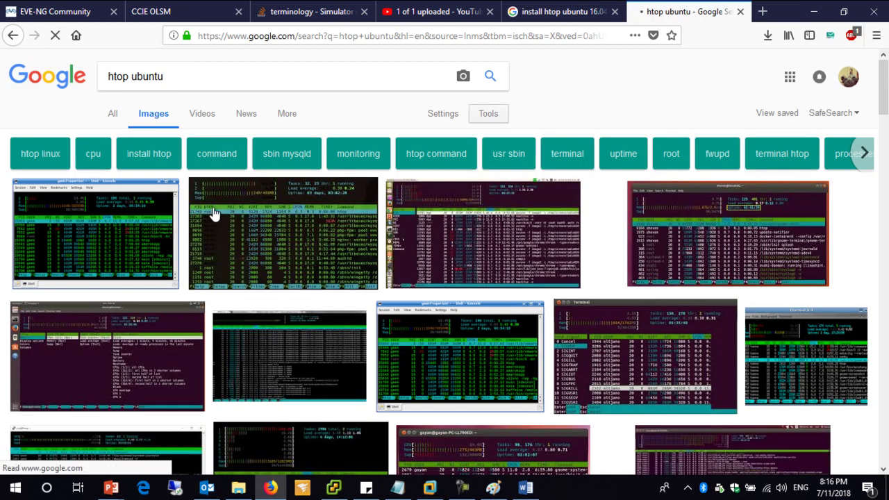
click(97, 236)
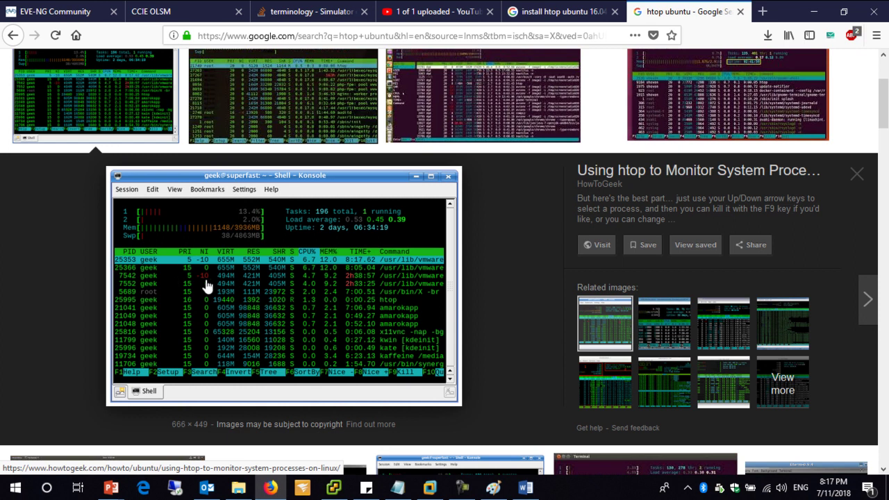
click(282, 84)
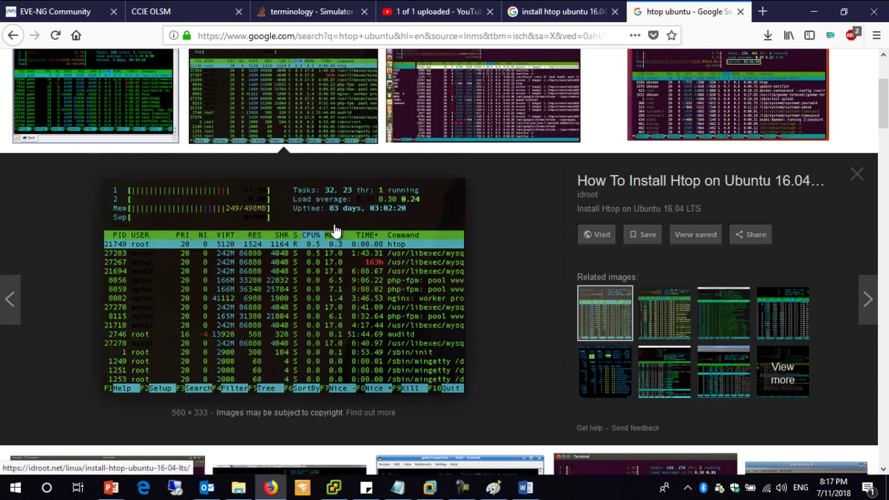
right_click(343, 228)
click(387, 342)
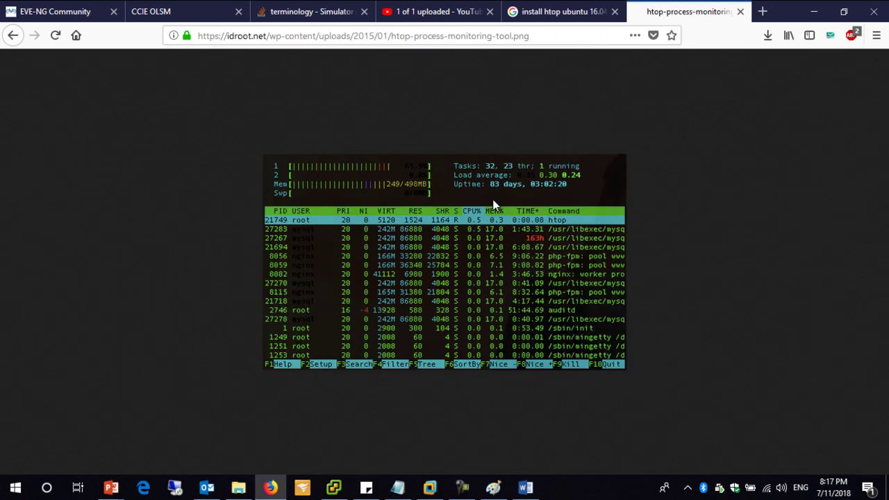
scroll(422, 191, up, 4)
scroll(423, 191, up, 1)
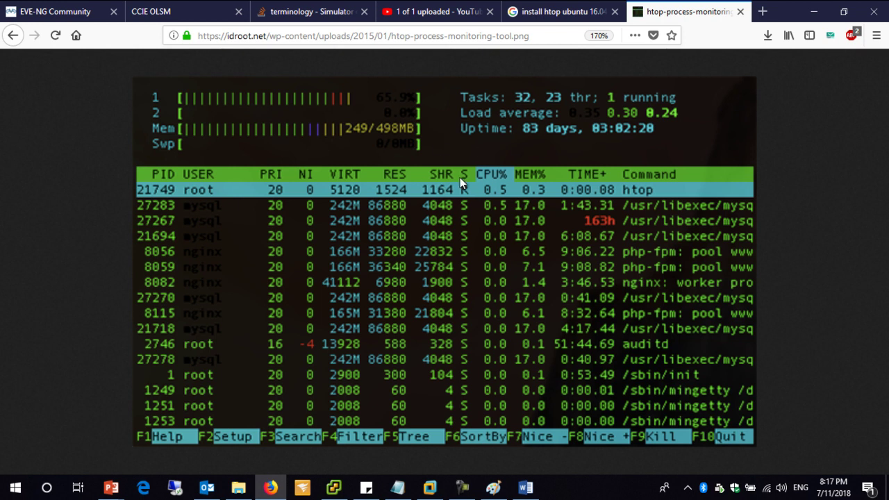
click(741, 11)
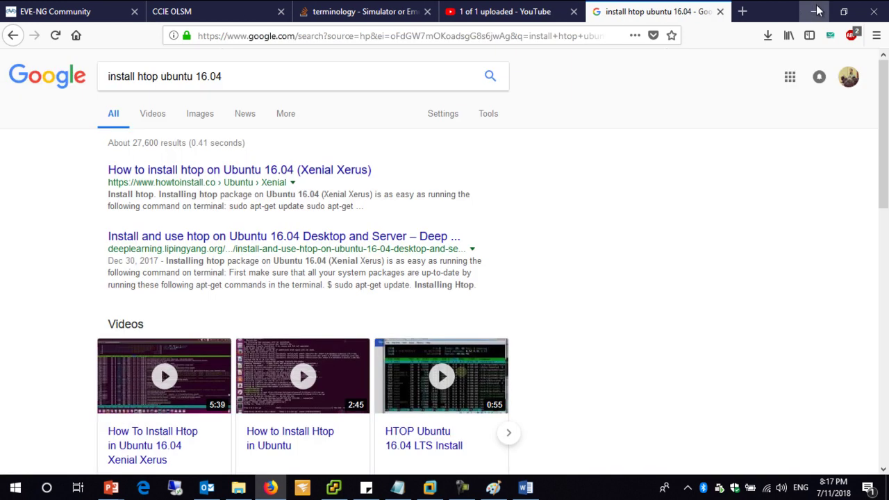
- Open the howtoinstall.co htop guide in a new tab and select its 'sudo apt-get update' command
right_click(194, 173)
click(208, 179)
drag(720, 10, 613, 7)
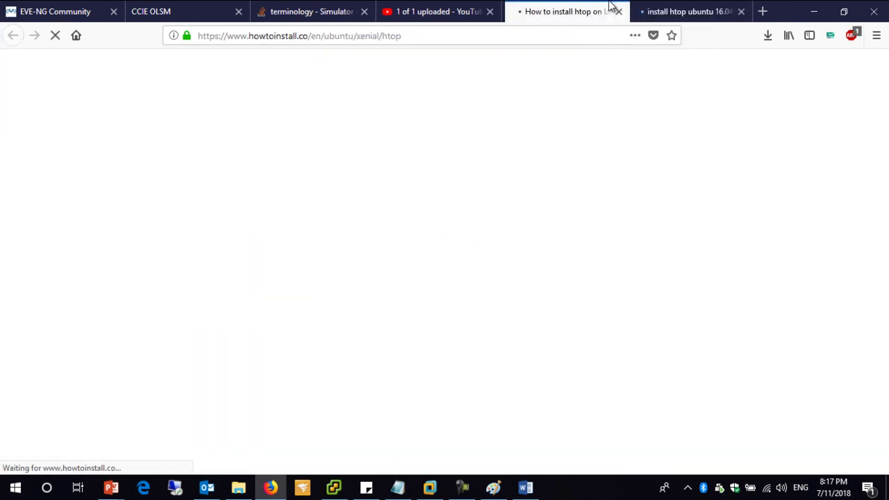
scroll(455, 165, down, 2)
drag(415, 166, 328, 169)
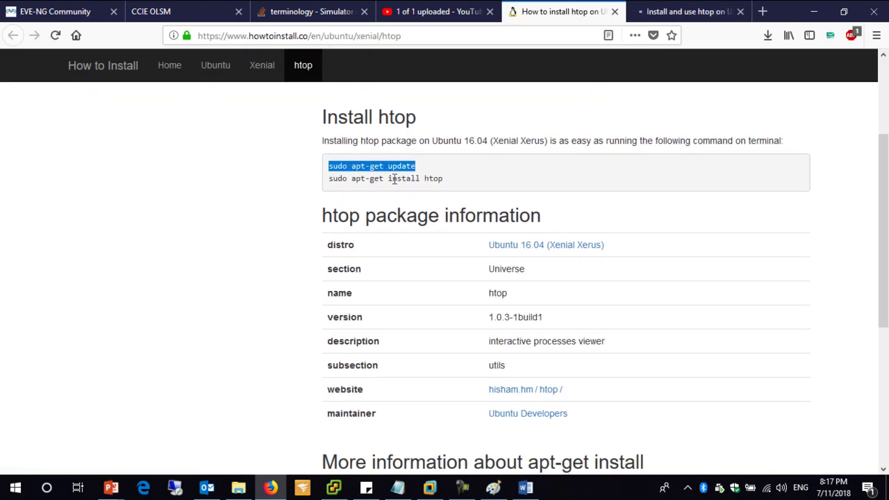
click(429, 488)
click(422, 337)
key(Return)
key(Return)
key(Return)
key(Return)
- Run 'sudo apt-get update -y' on the EVE VM, then minimize the VMware window
text(supo)
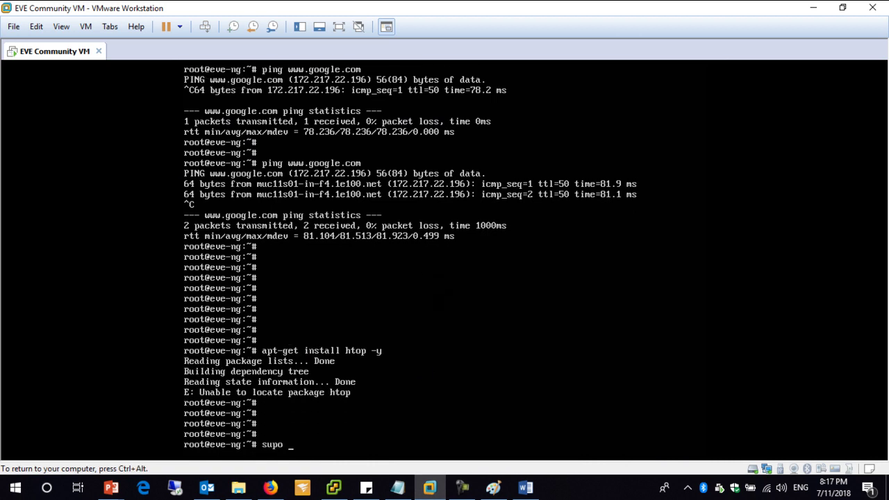
key(BackSpace)
key(BackSpace)
key(BackSpace)
text(do apt-get update -y)
key(Return)
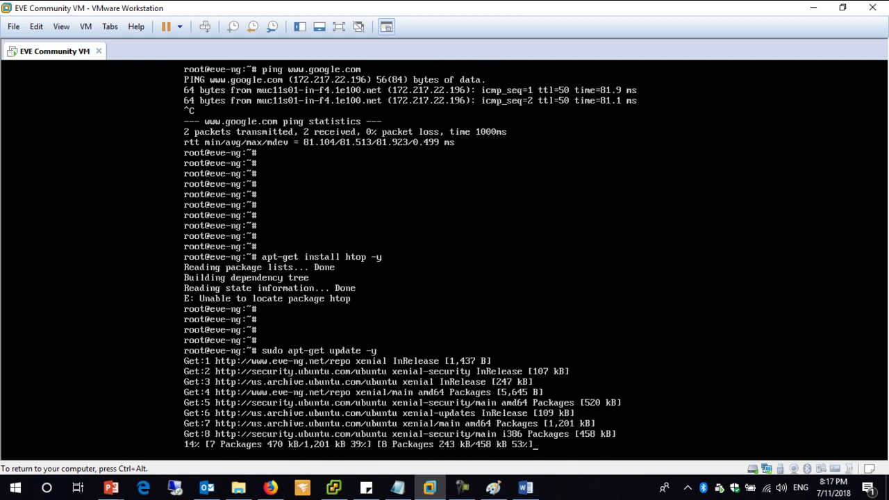
key(ctrl+alt)
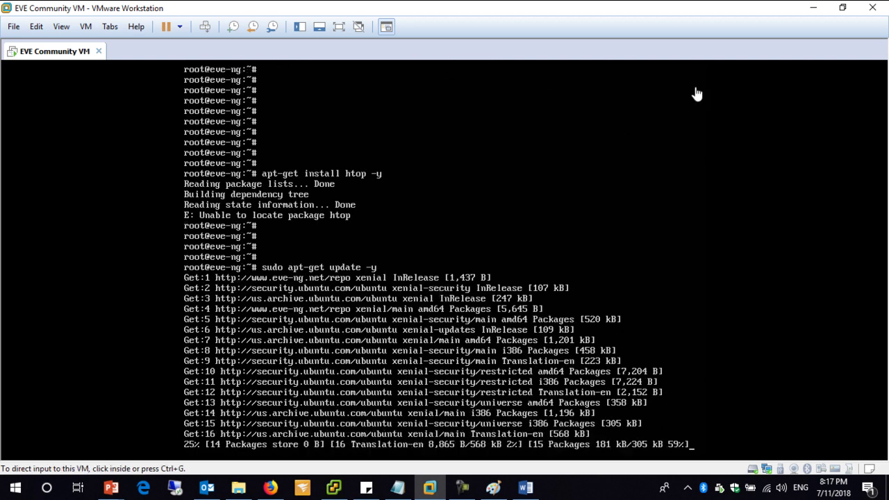
click(810, 10)
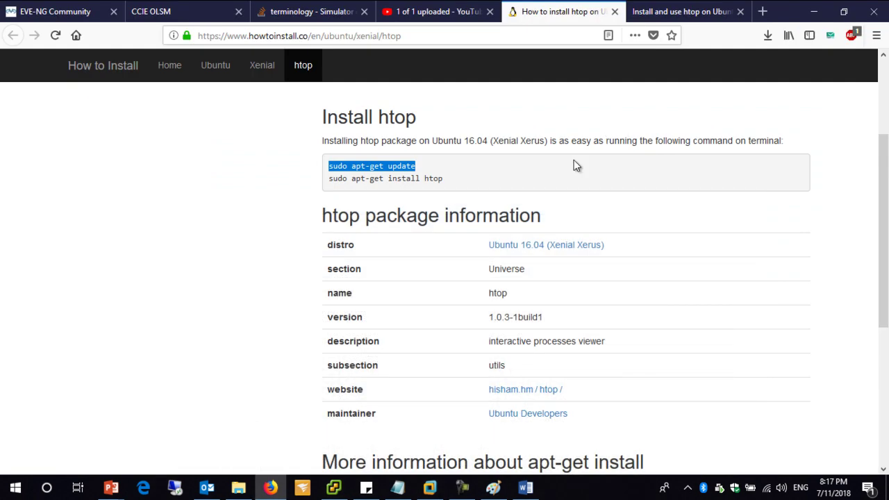
- Select the 'sudo apt-get install htop' line in the guide and scroll through the page
triple_click(436, 176)
scroll(492, 208, down, 4)
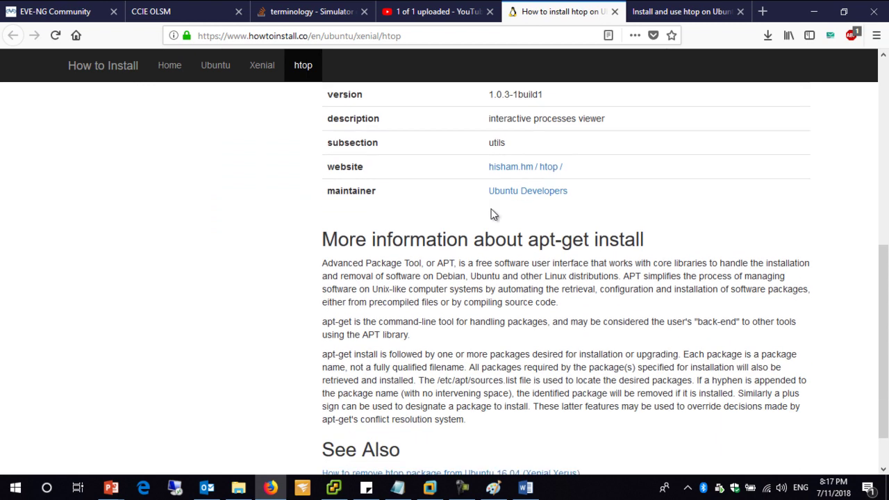
scroll(492, 209, up, 2)
scroll(491, 209, up, 5)
scroll(491, 209, down, 2)
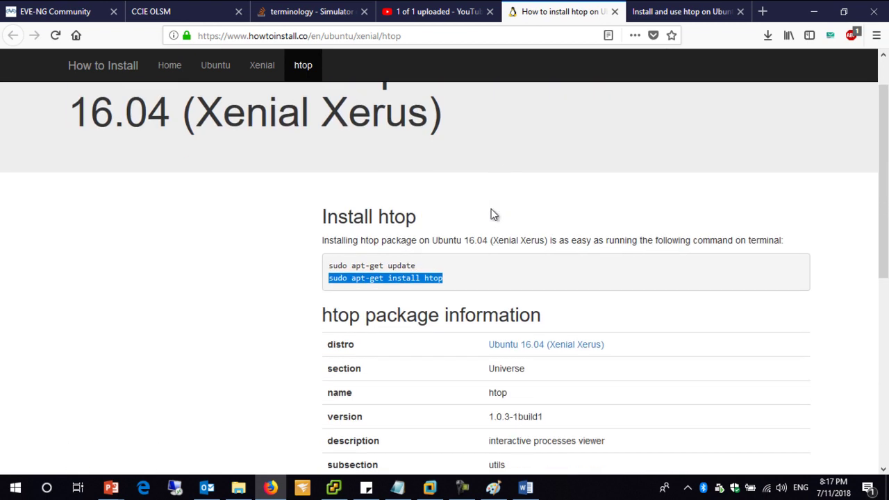
scroll(491, 214, down, 2)
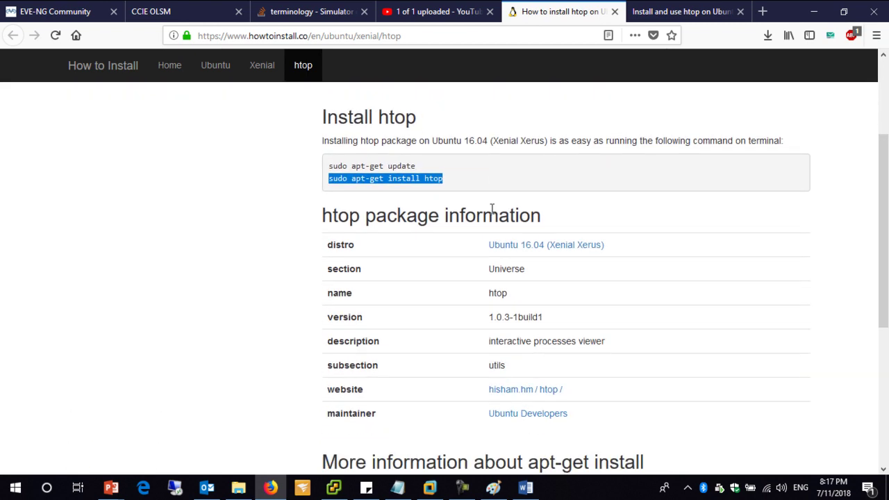
- Open the official hisham.hm/htop site in a new tab, browse it, and minimize Firefox
right_click(526, 392)
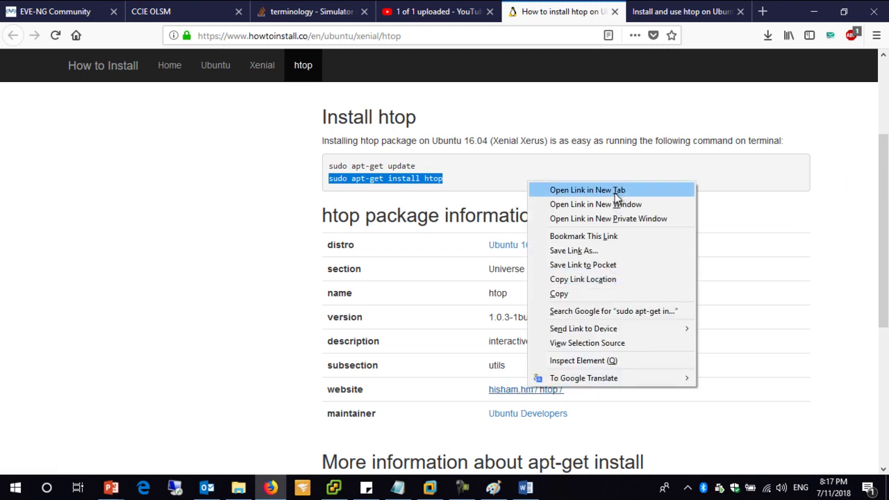
click(615, 193)
click(587, 11)
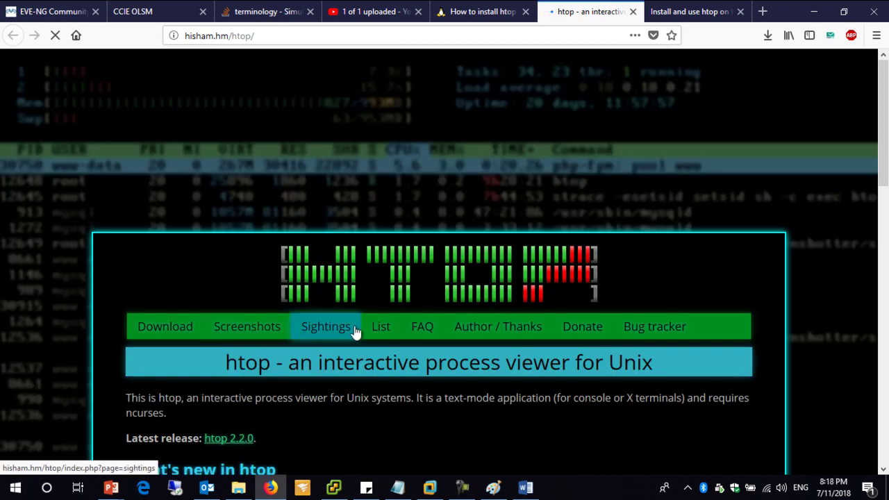
scroll(453, 327, down, 3)
scroll(454, 327, down, 4)
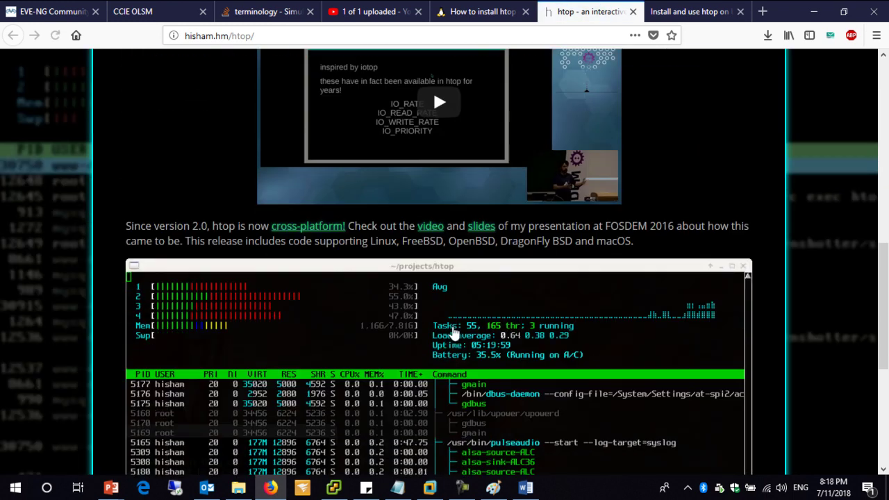
scroll(454, 333, up, 3)
scroll(452, 333, up, 2)
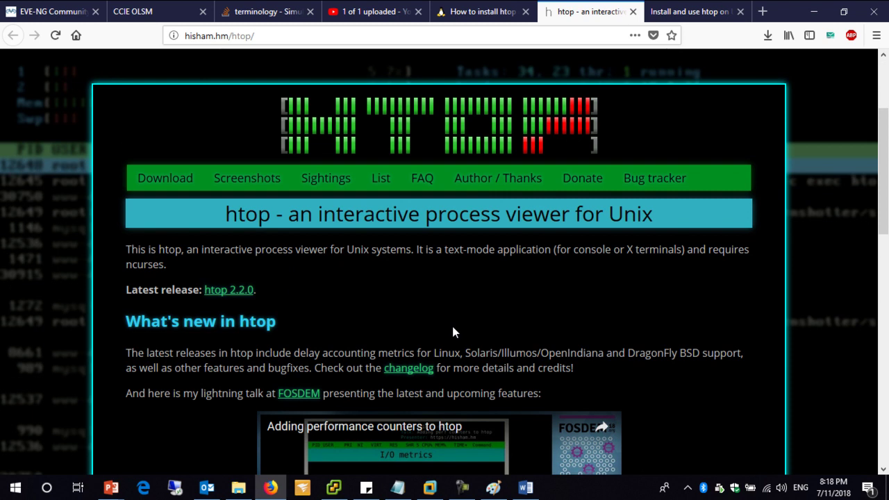
scroll(453, 333, down, 3)
scroll(453, 333, down, 5)
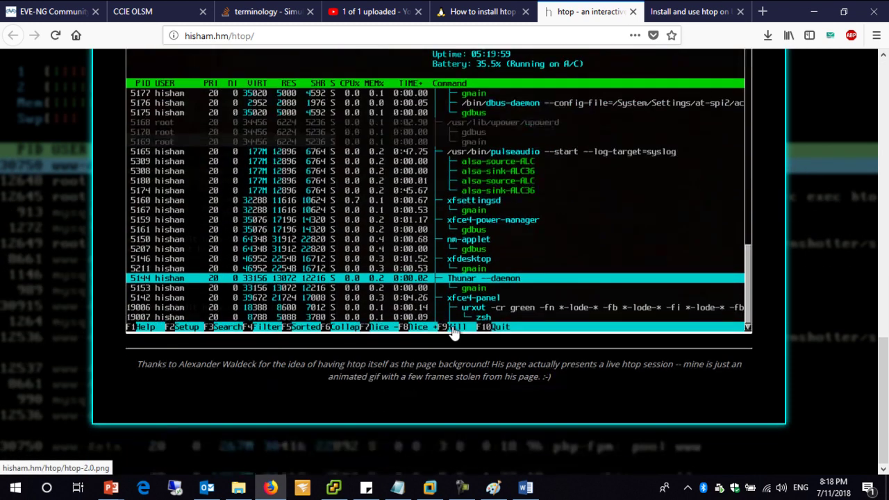
scroll(453, 333, up, 2)
scroll(453, 333, up, 8)
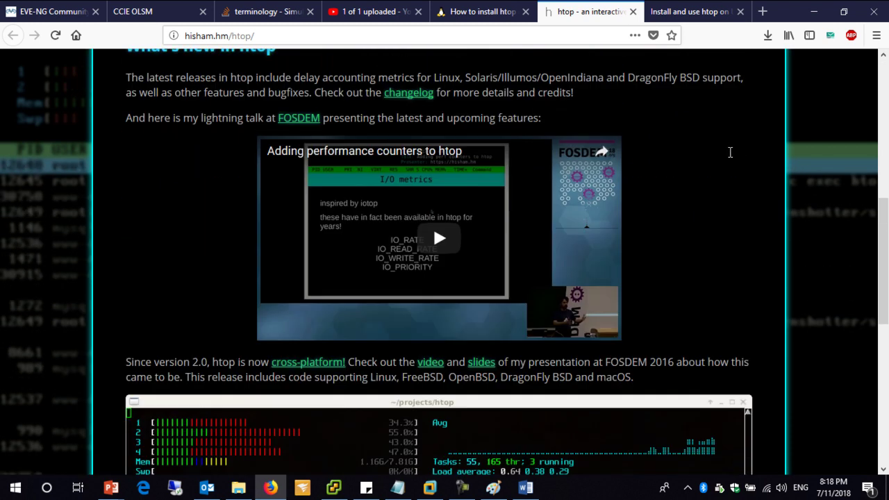
click(811, 9)
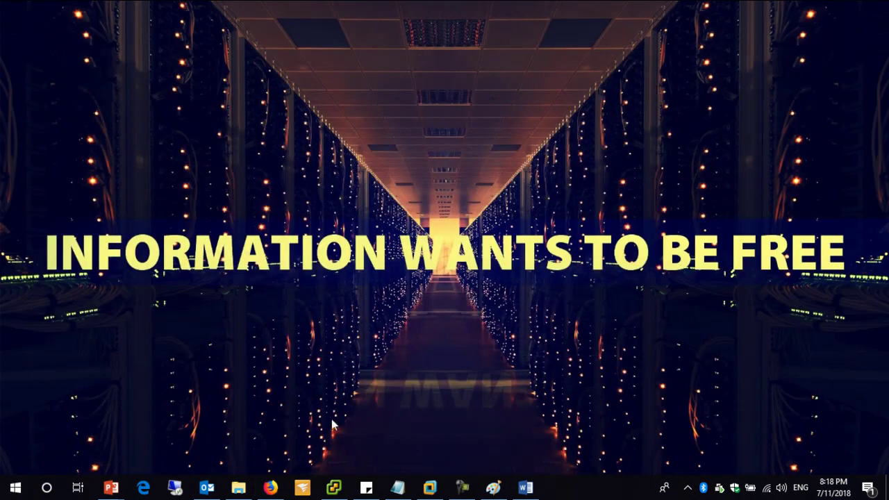
click(430, 487)
- Install htop 2.0.1 on the EVE VM with 'sudo apt-get install htop'
click(480, 284)
key(Return)
key(Return)
key(Return)
key(Return)
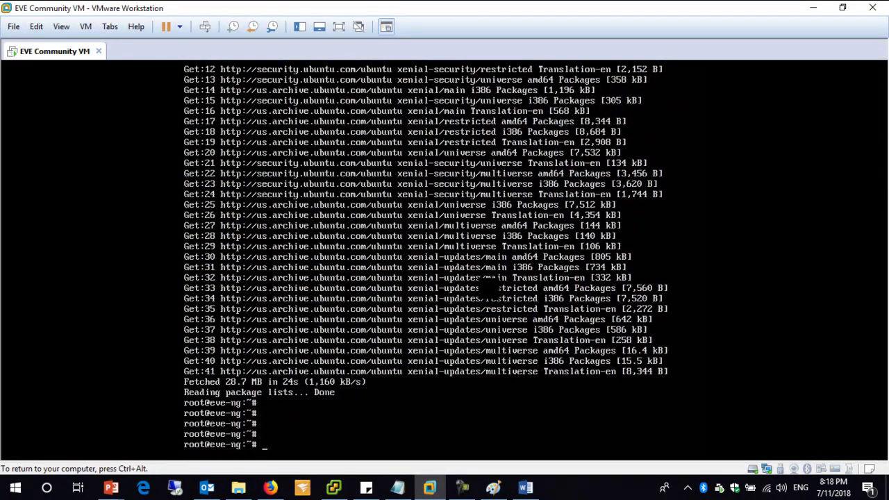
text(sudo apt-get install htop -y)
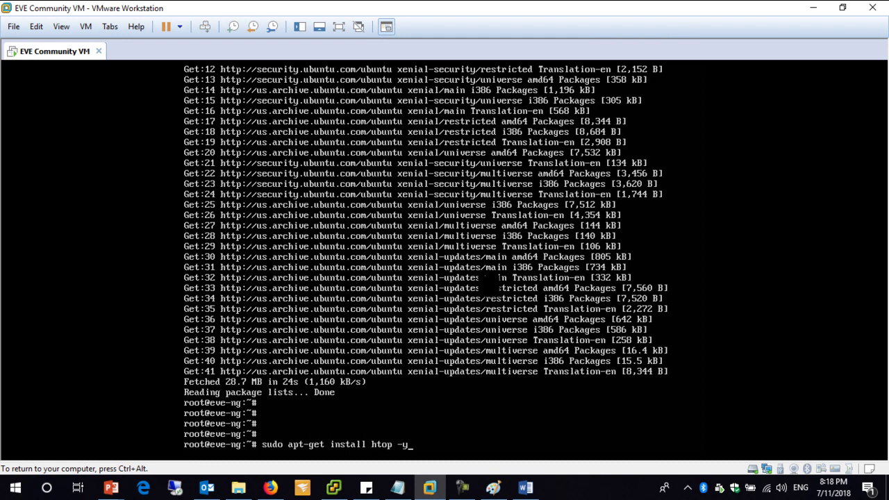
key(Return)
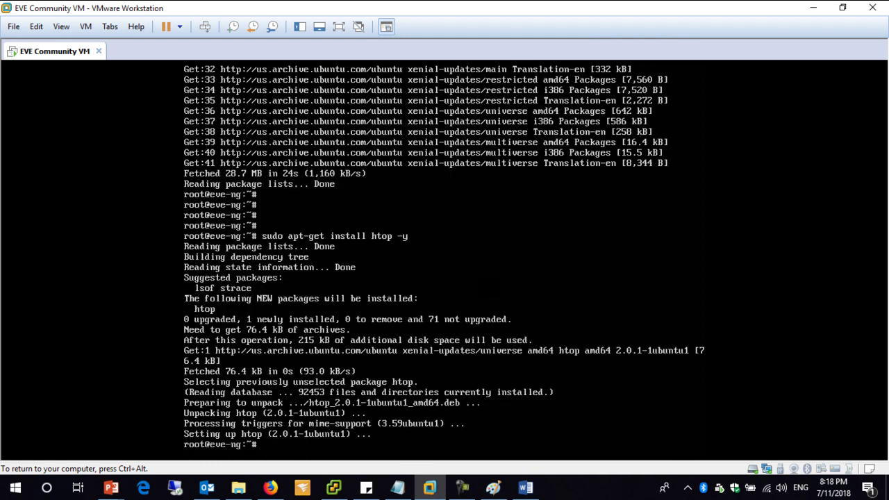
key(Return)
key(Return)
key(Return)
key(Return)
key(Return)
key(Return)
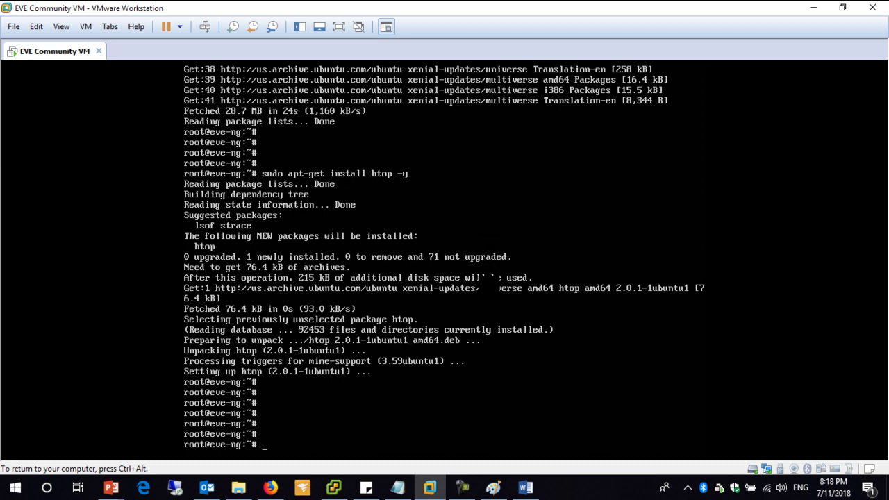
key(Return)
key(ctrl+alt)
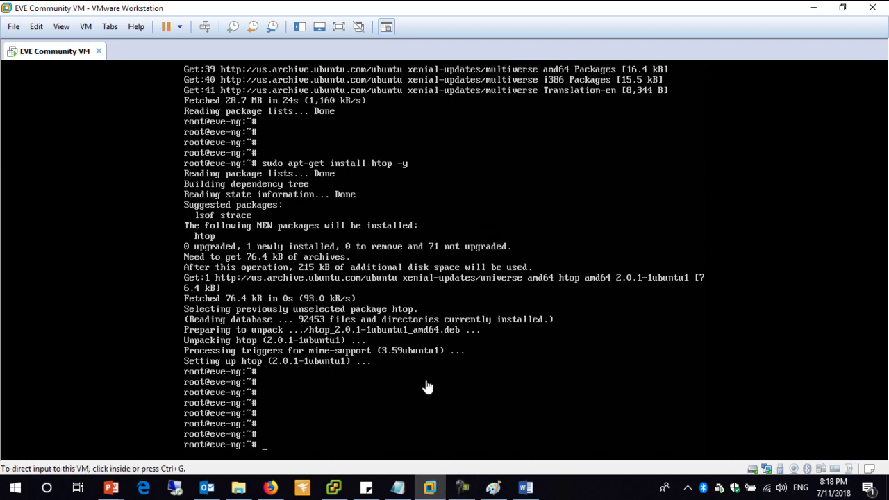
key(super)
text(put)
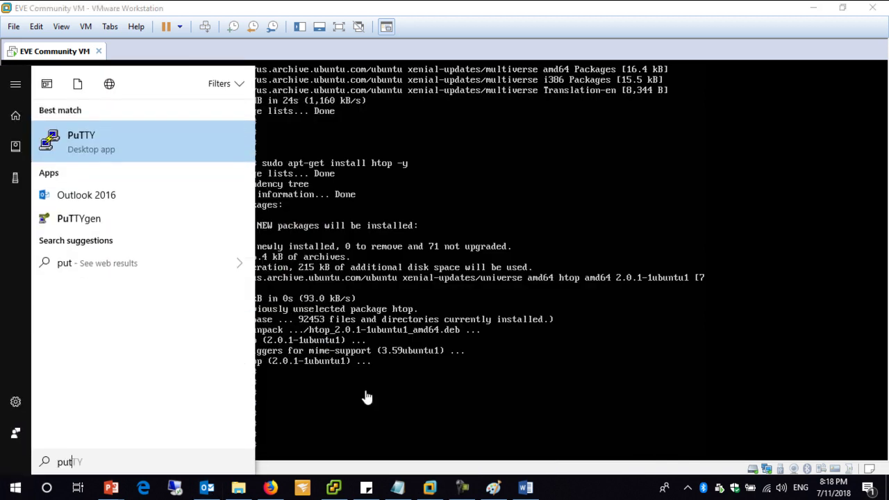
key(Return)
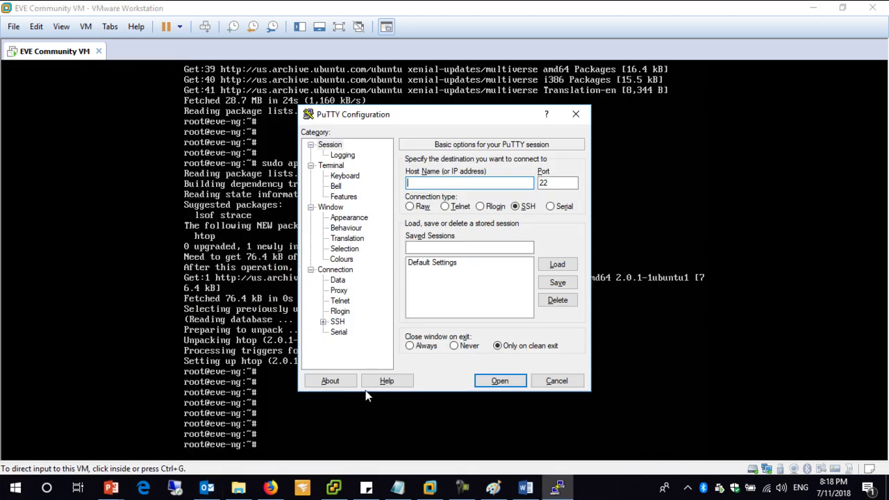
text(root@192.168.1.15)
key(Return)
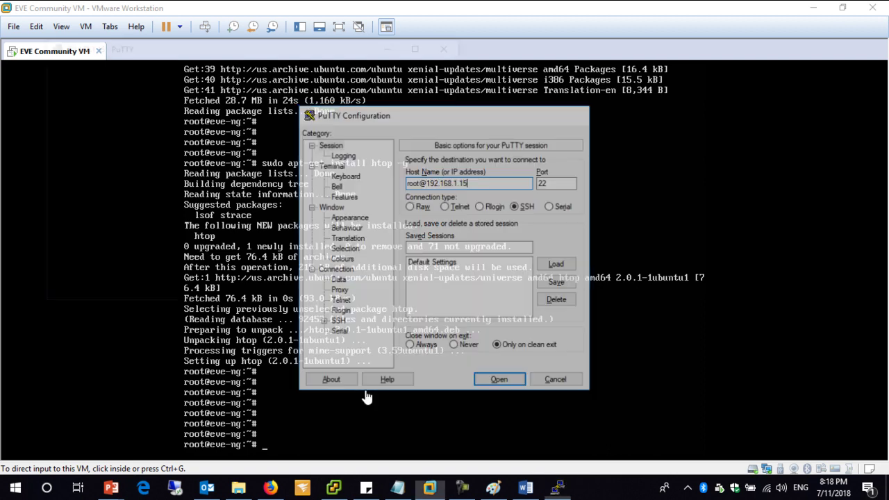
click(384, 323)
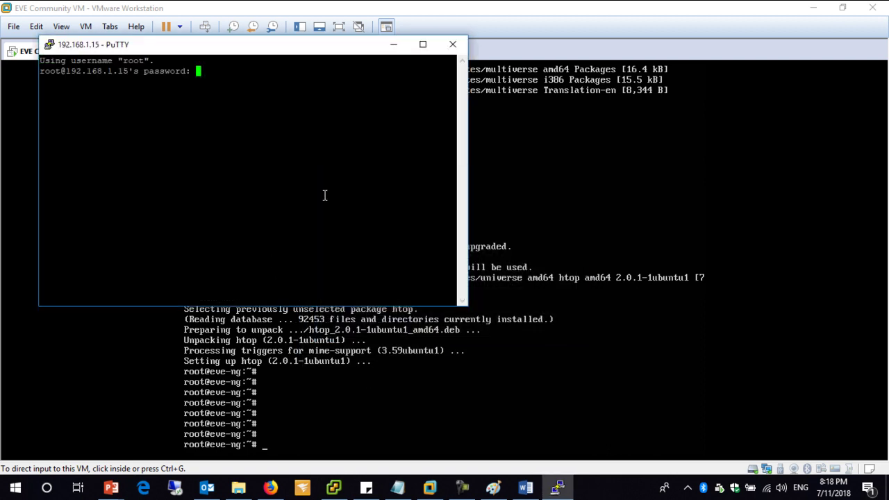
key(Return)
drag(351, 54, 567, 113)
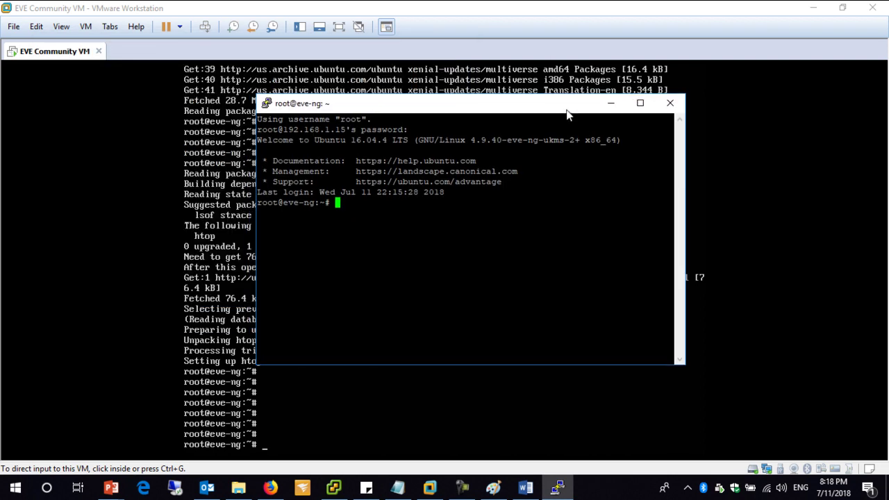
click(815, 13)
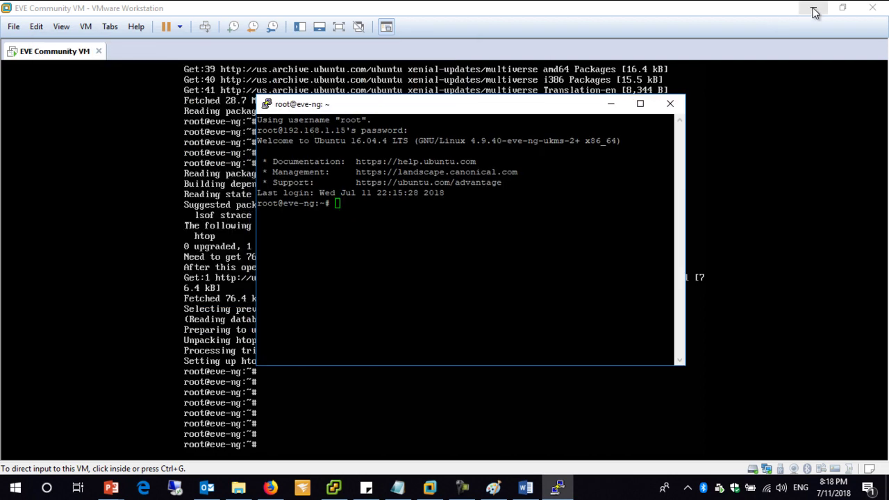
double_click(524, 115)
key(Return)
key(Return)
key(Return)
- Run htop in the PuTTY session, browse the process list, then close the PuTTY window
key(Return)
key(Return)
text(htop)
key(Return)
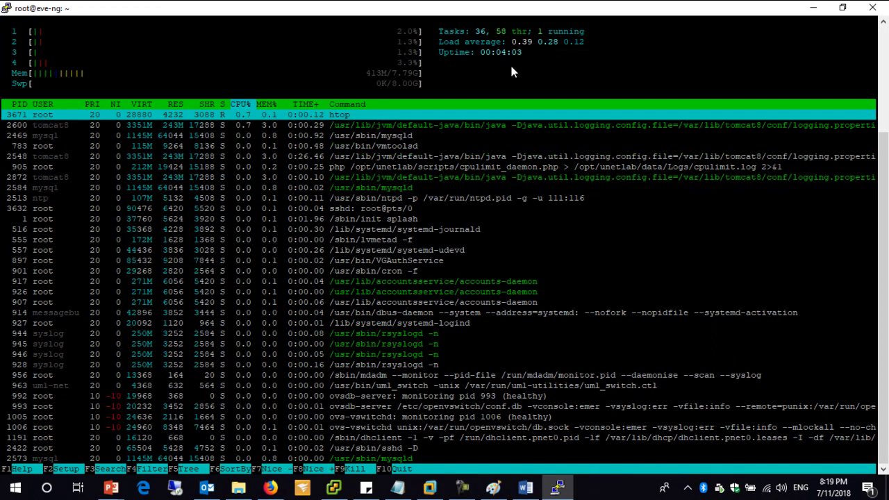
key(Down)
key(Down)
key(Down)
key(Down)
key(Down)
key(Down)
key(Down)
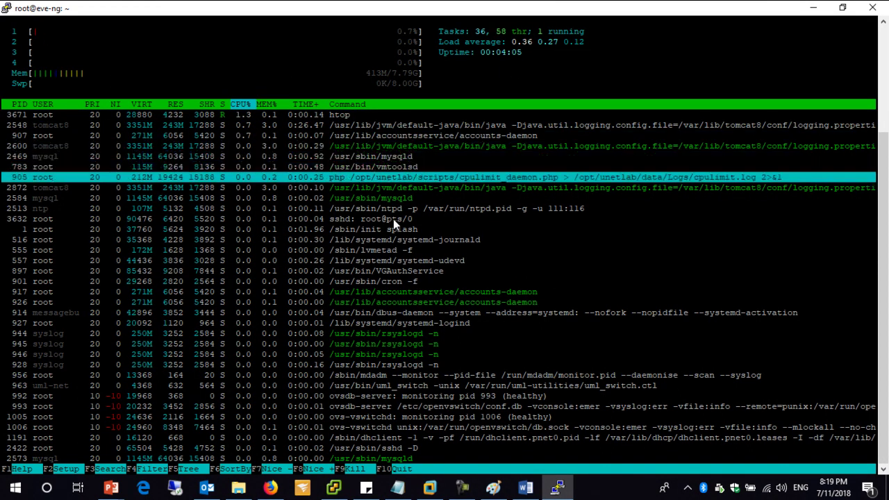
key(Up)
key(Up)
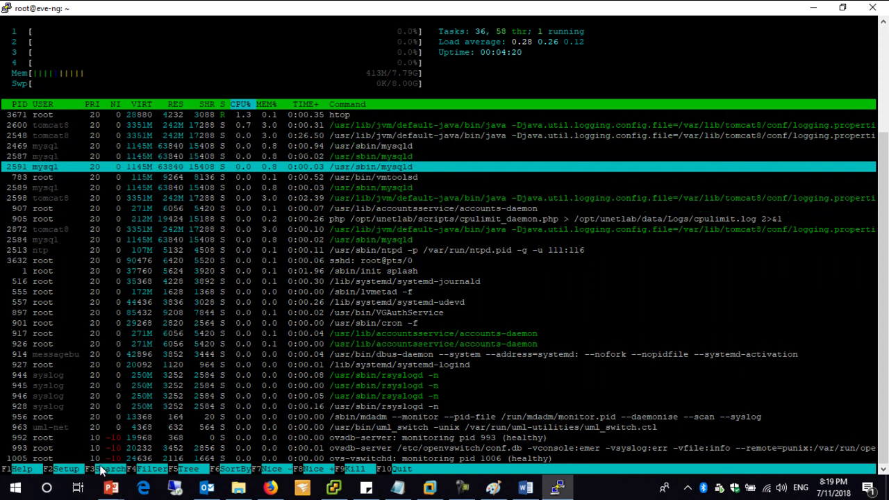
drag(594, 7, 523, 85)
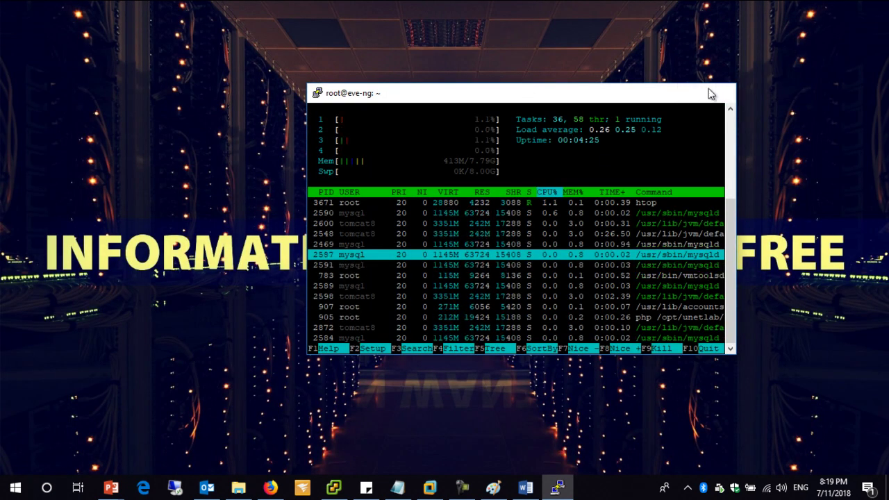
click(717, 92)
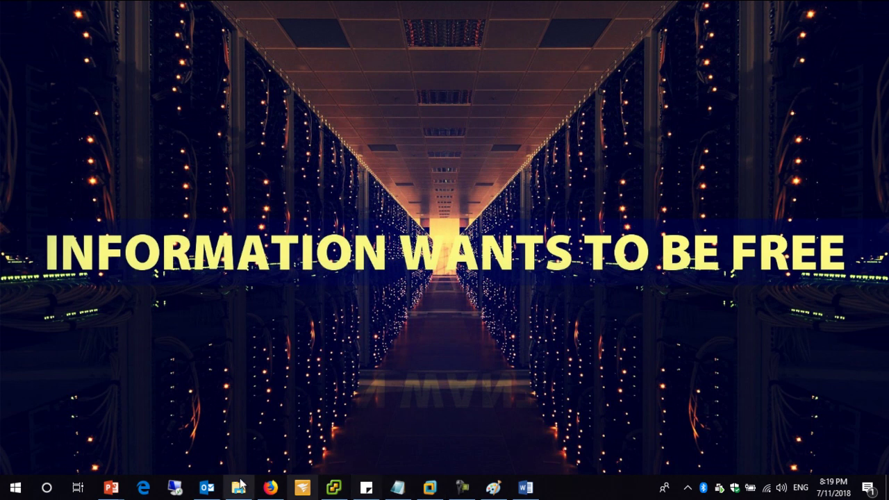
- In Firefox, close the htop guide tab and load the EVE-NG server at 192.168.1.15
click(271, 489)
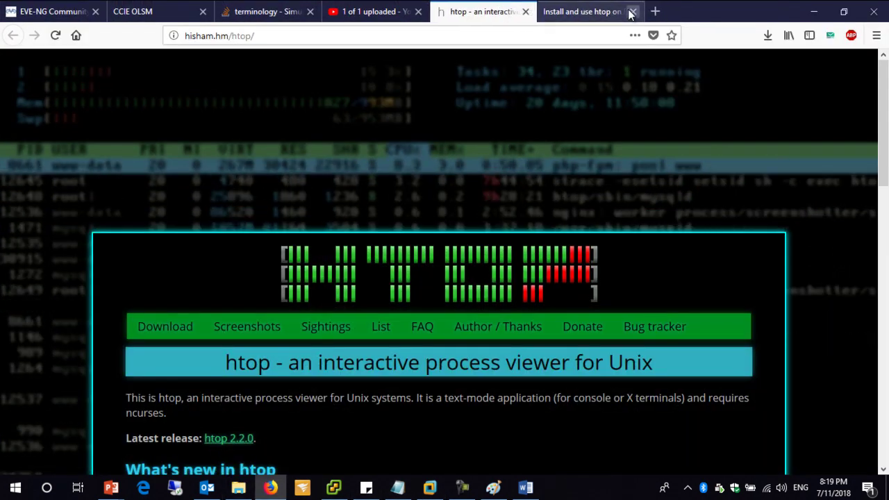
click(632, 12)
click(517, 33)
text(192.168.1.)
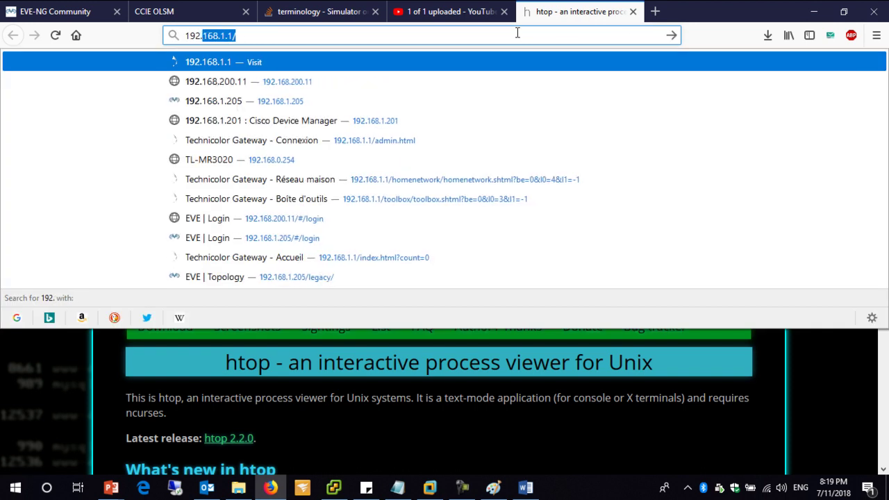
text(15)
key(Return)
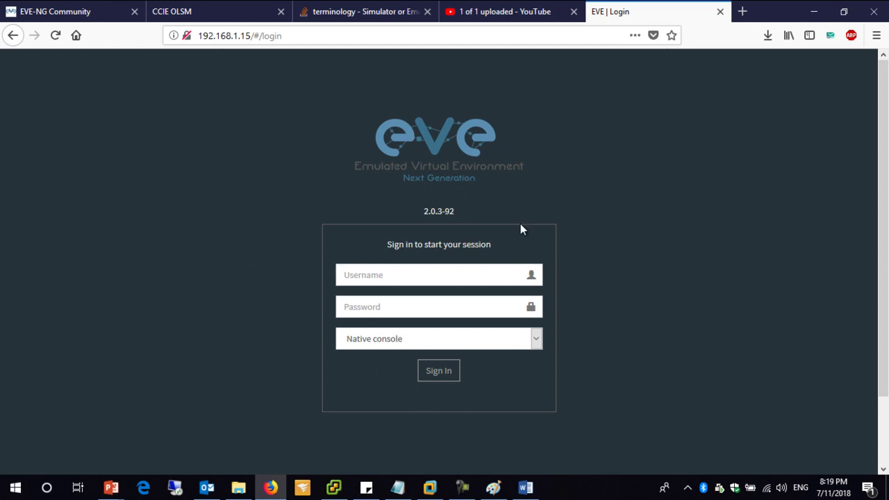
- Sign in to EVE-NG as admin with its password, keeping Native console as the console type
click(399, 274)
text(admin)
click(381, 306)
text(e)
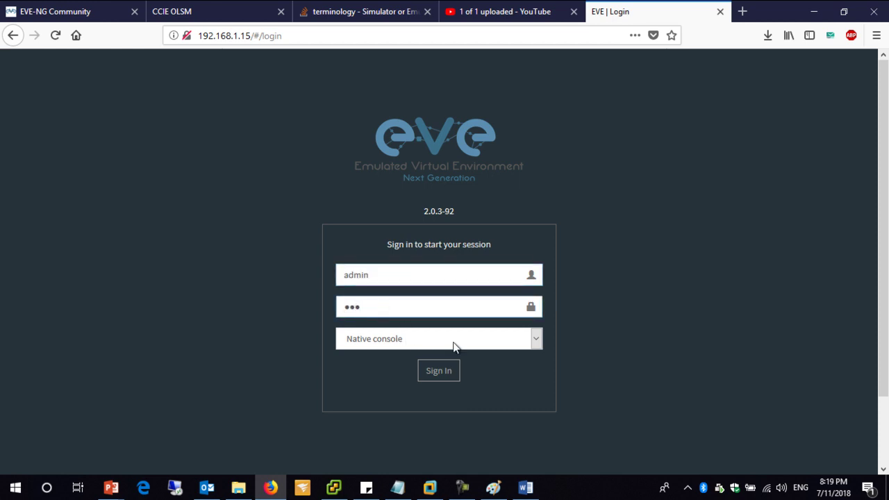
click(537, 338)
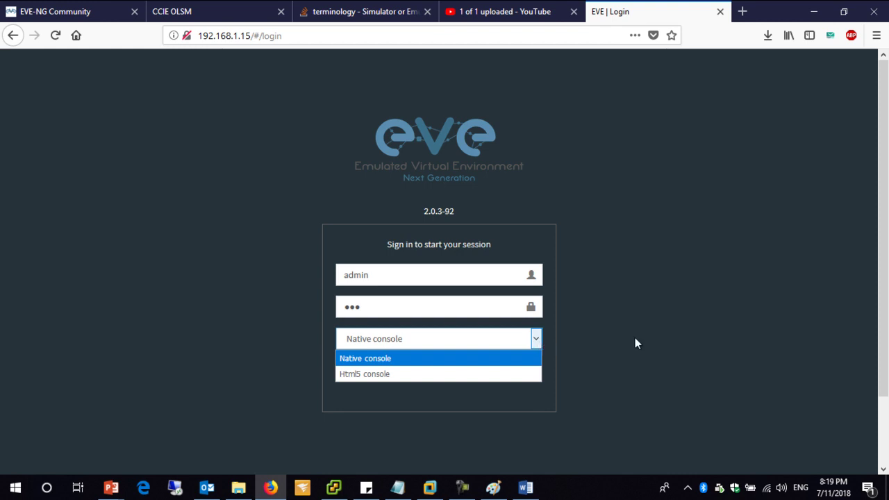
click(611, 353)
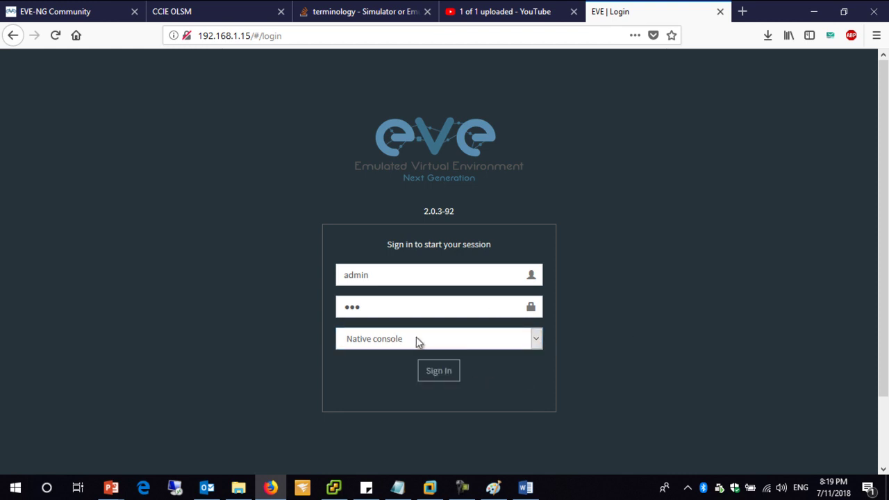
click(457, 370)
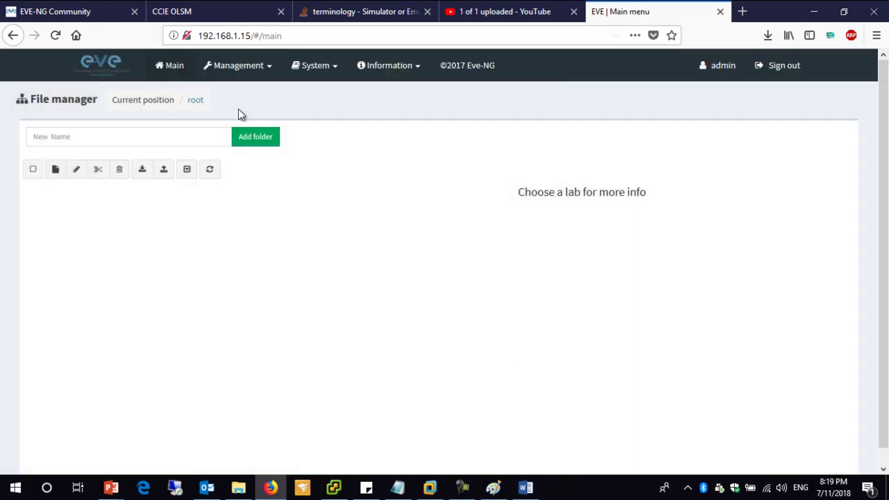
- Open Management > User management, start a new user to review the Role options, then cancel
click(247, 72)
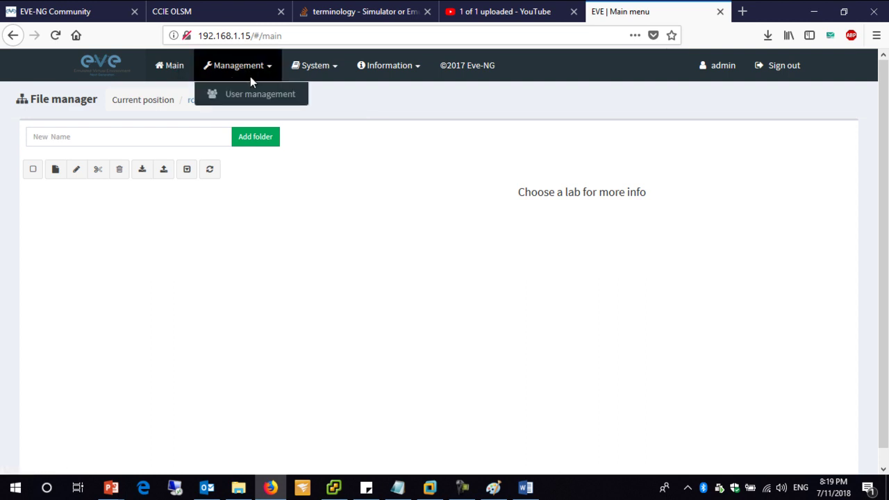
click(244, 93)
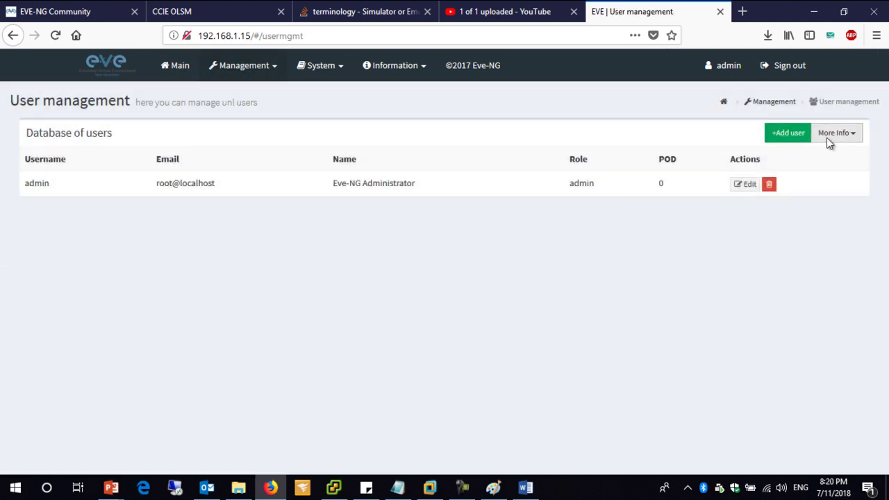
click(793, 138)
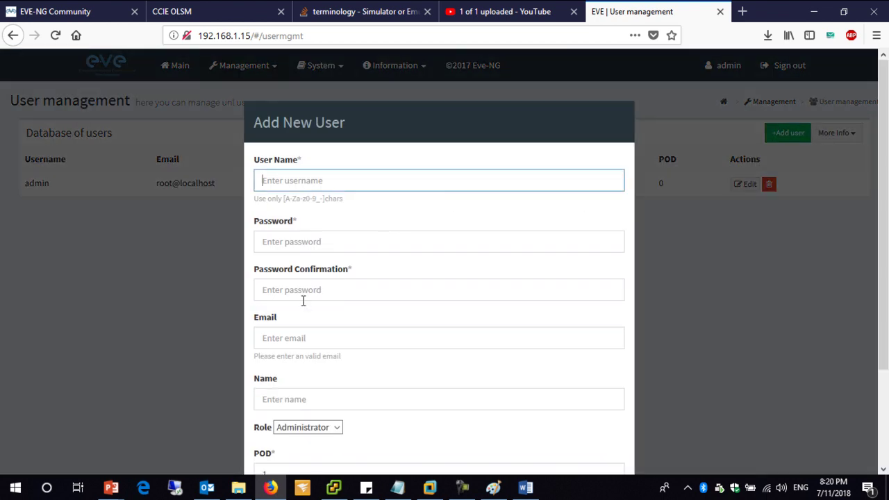
scroll(334, 326, down, 2)
click(323, 358)
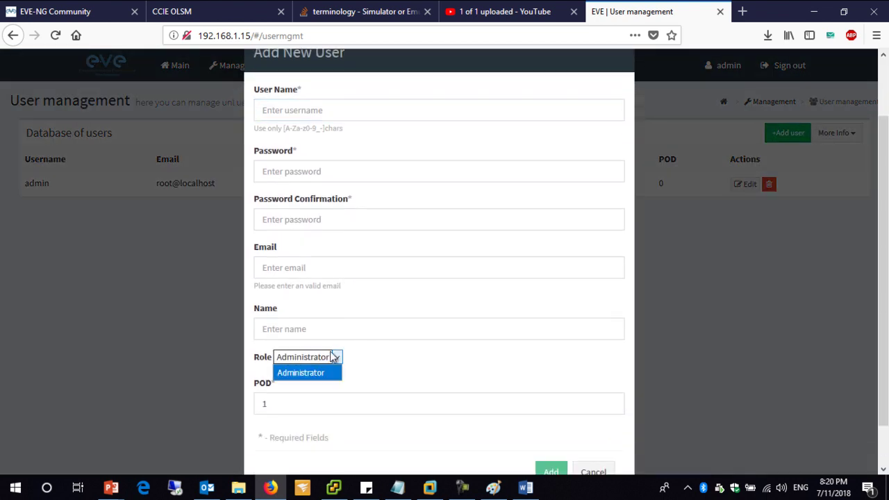
click(316, 254)
scroll(369, 325, down, 1)
click(593, 424)
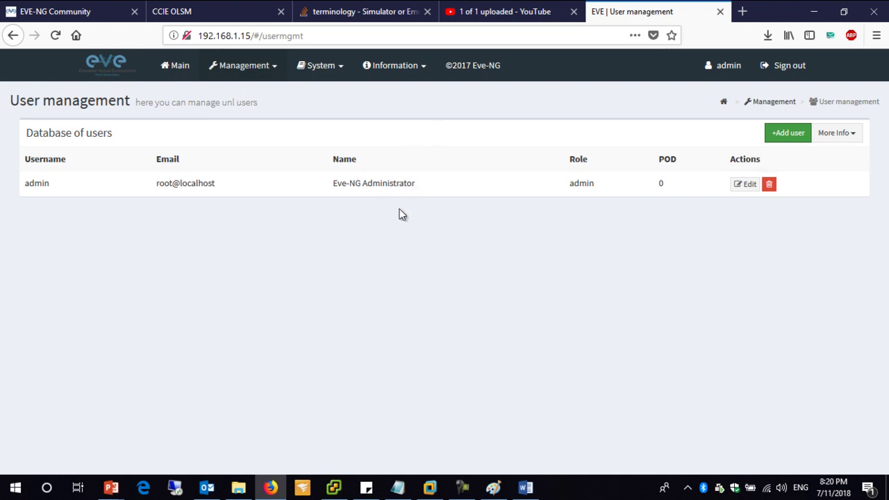
- Highlight the admin entry in the users table, then open the System status page
double_click(43, 182)
click(111, 215)
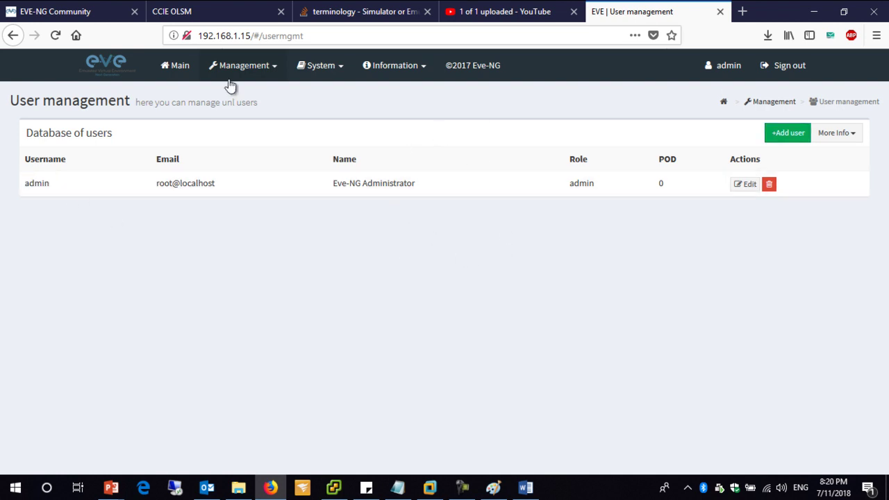
click(319, 67)
click(340, 94)
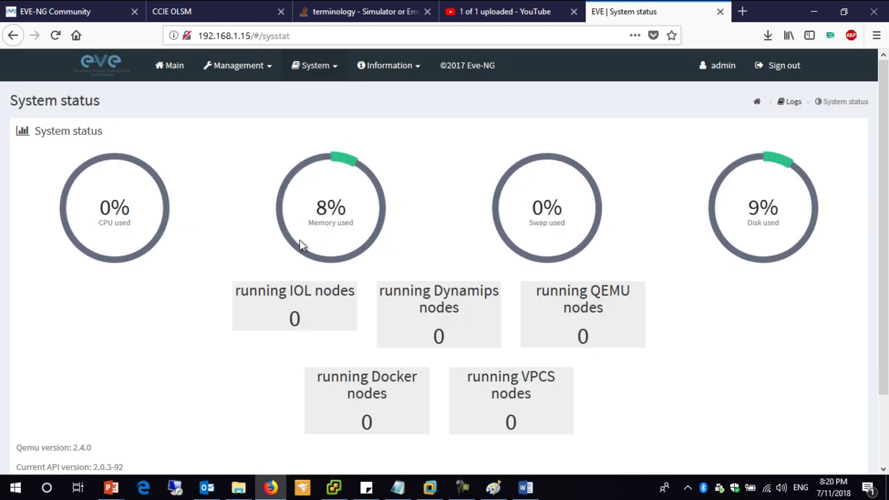
- Scroll the System status page past the 0% CPU, 8% memory and 9% disk gauges and zero node counts
scroll(363, 216, down, 2)
scroll(363, 216, down, 1)
scroll(363, 215, down, 1)
scroll(363, 157, down, 2)
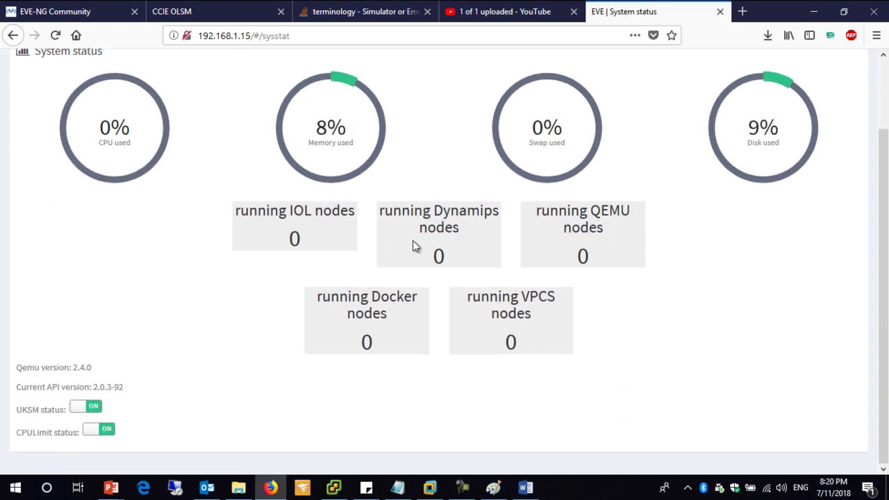
click(316, 65)
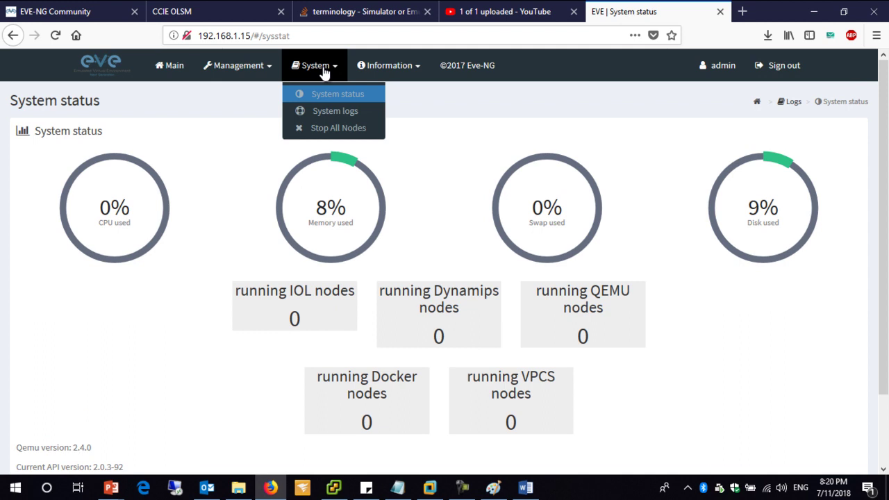
- View the System logs page with access.txt kept as the log file
click(322, 110)
scroll(186, 313, down, 5)
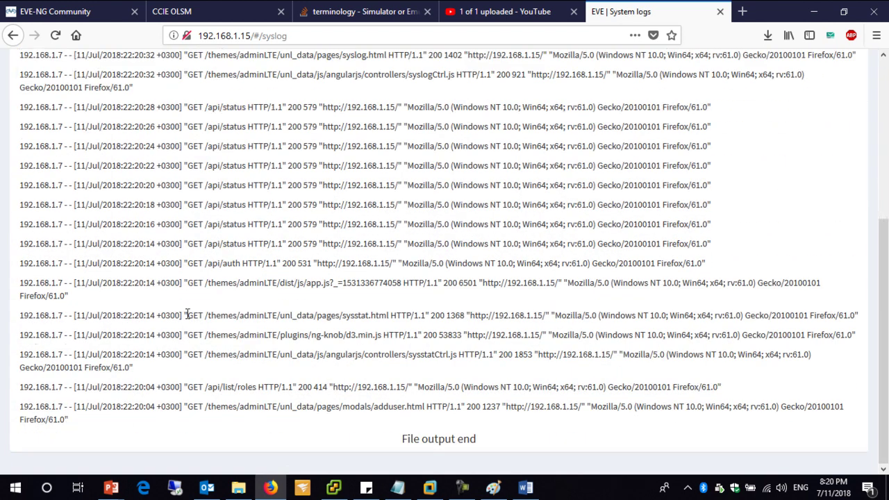
scroll(186, 314, up, 5)
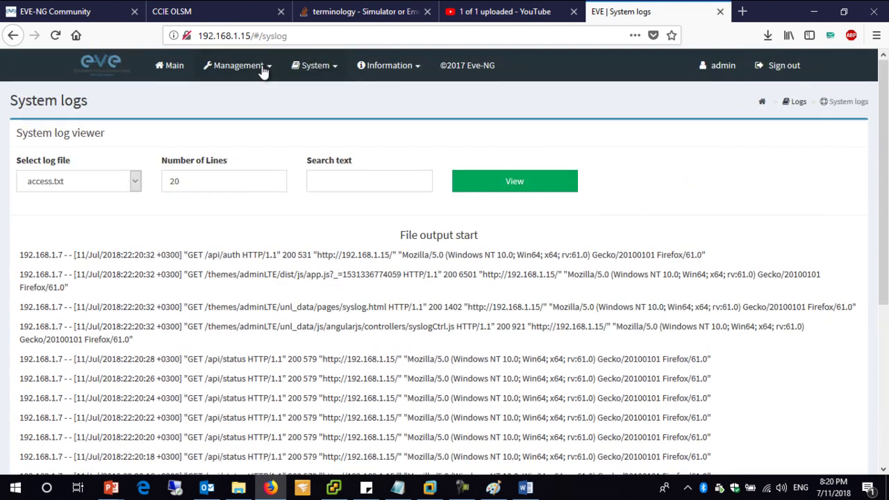
click(262, 70)
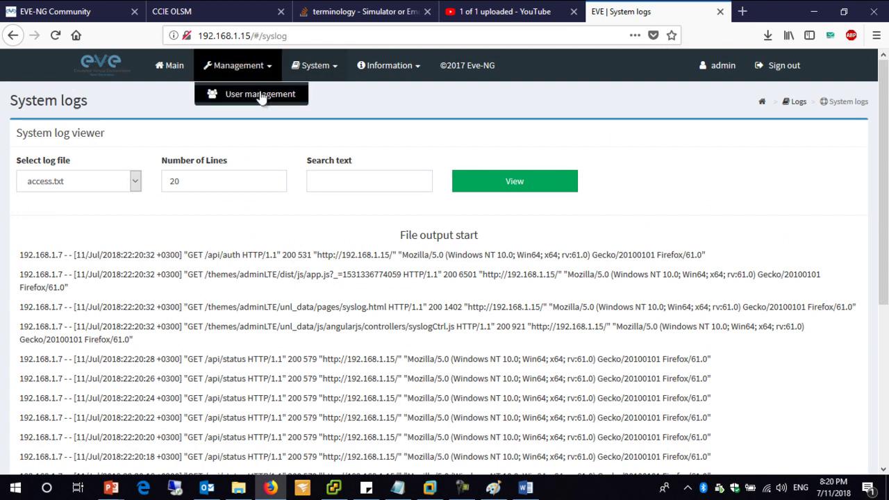
click(313, 70)
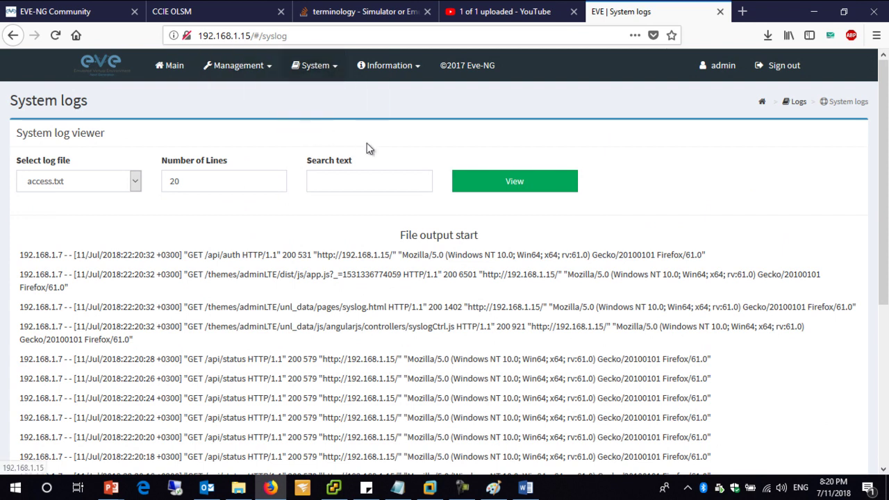
mouse_move(313, 74)
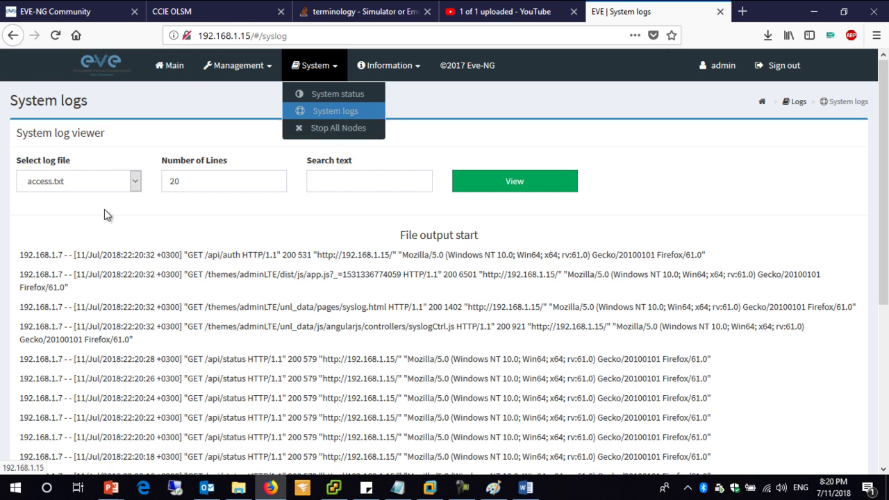
click(134, 180)
click(89, 189)
- Open the EVE-NG about website in another tab, then return to the root File manager
mouse_move(391, 73)
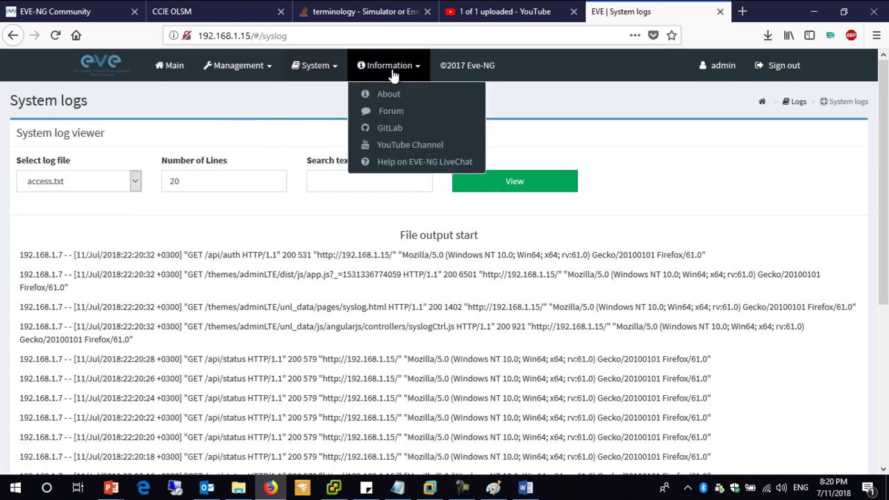
click(389, 89)
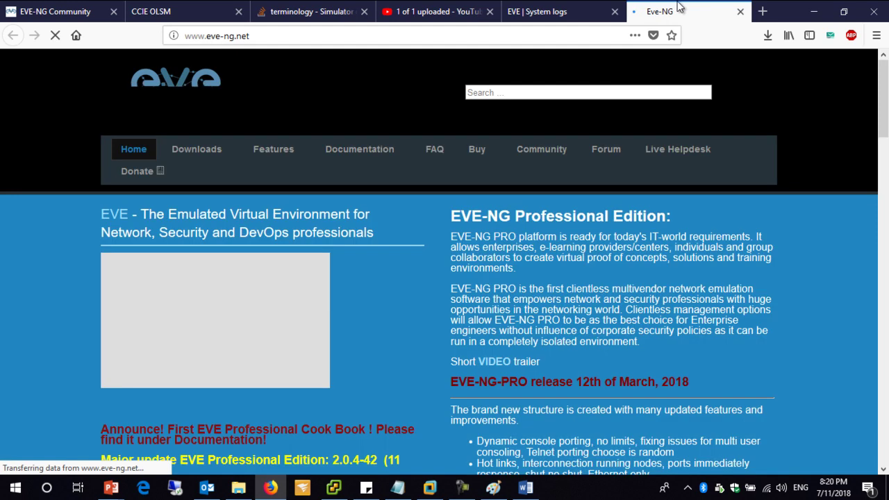
click(611, 6)
mouse_move(380, 81)
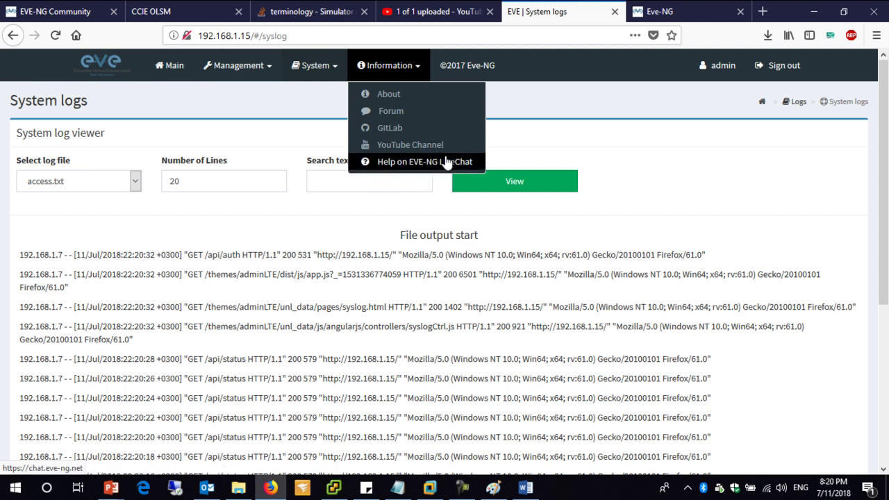
click(610, 132)
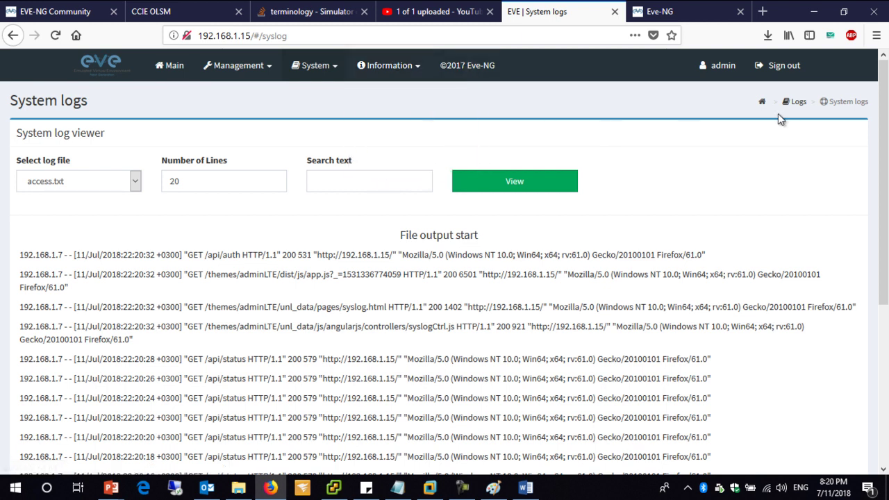
click(98, 68)
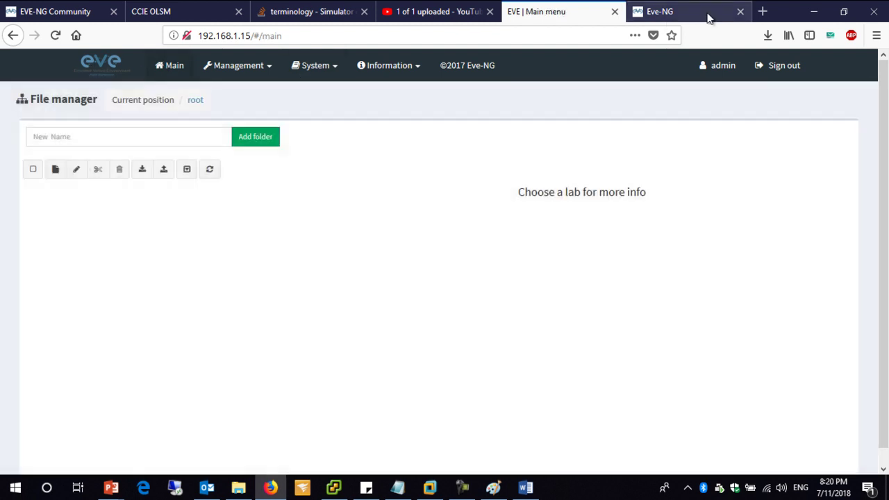
- Close the extra Eve-NG tab and create a root folder named 'CCNA - Switching'
click(740, 12)
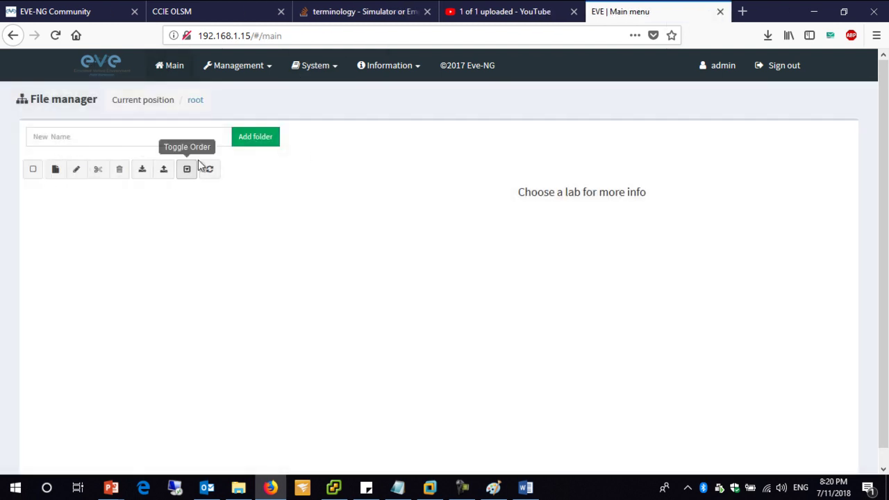
click(104, 141)
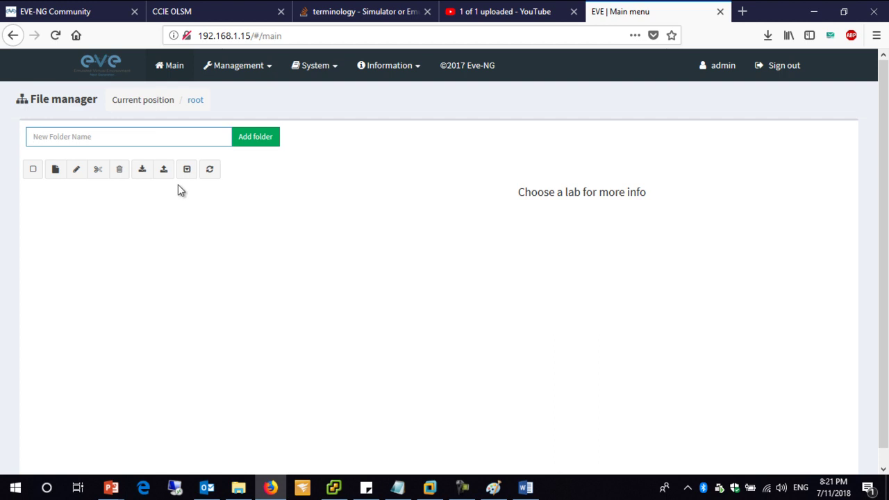
text(CCNA - Switching)
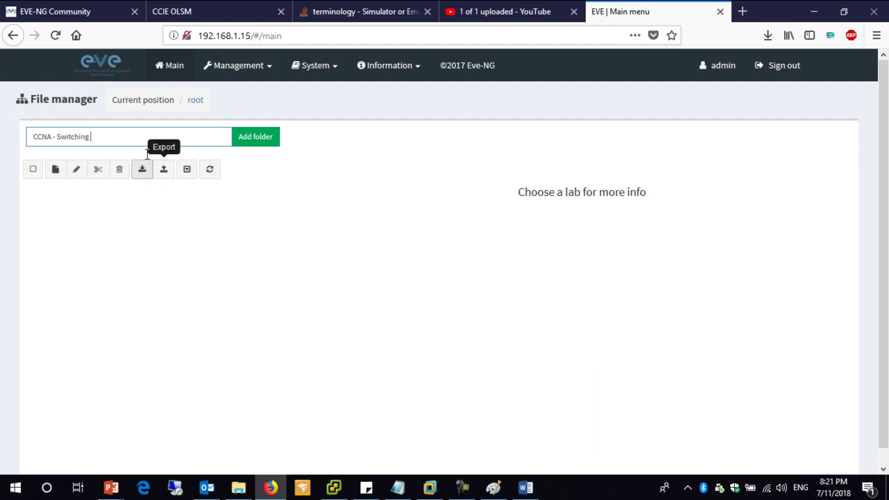
drag(108, 137, 14, 139)
click(250, 139)
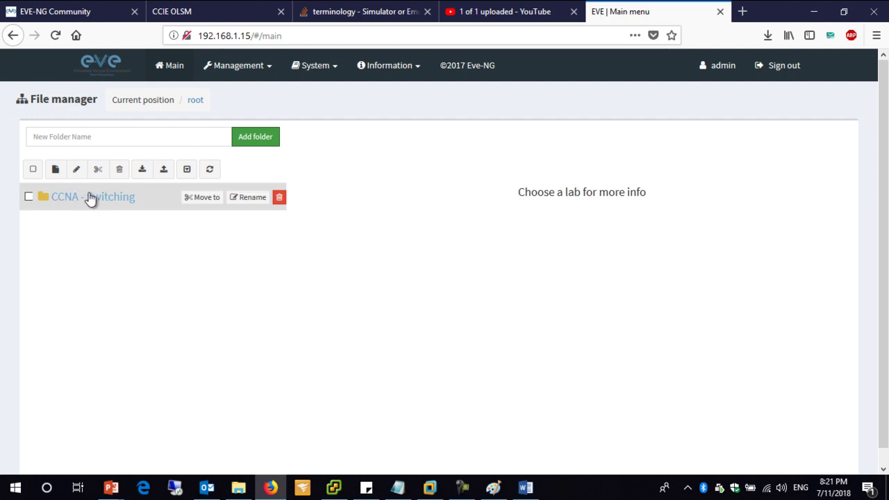
- Mark and unmark the CCNA - Switching folder, then open it
click(29, 197)
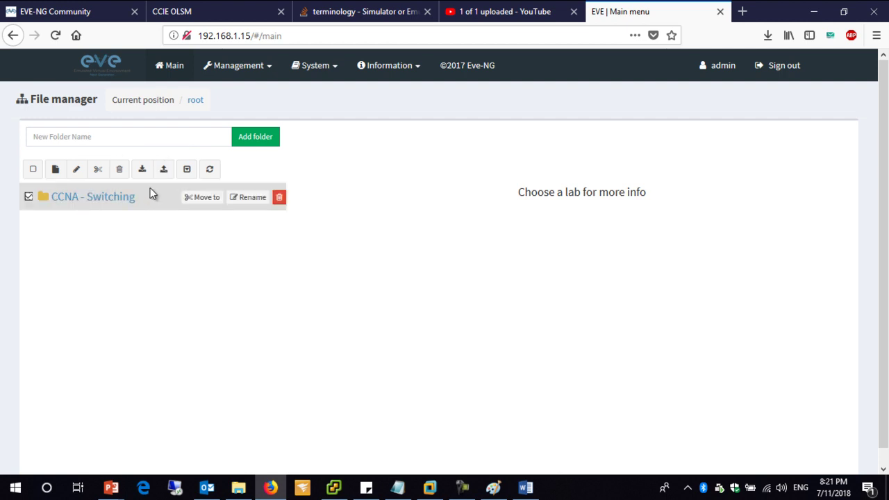
click(28, 197)
click(106, 200)
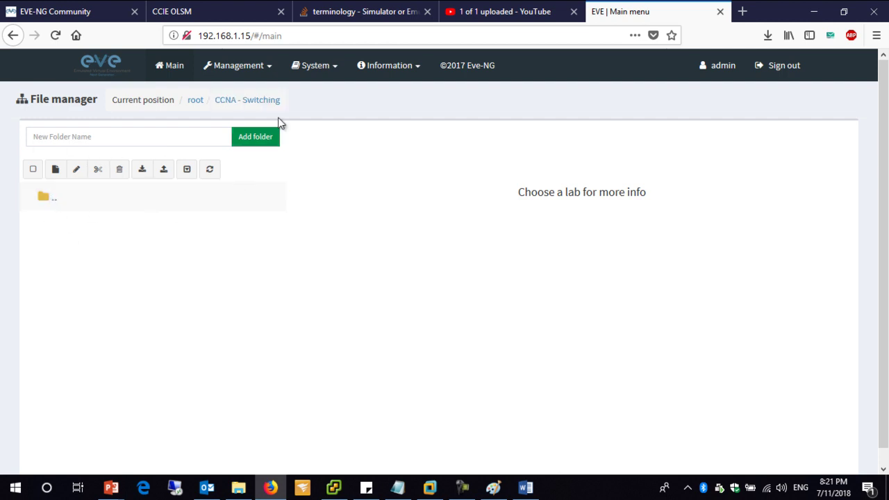
- Start a new lab in this folder and enter the name CCNA VTPv2
click(55, 168)
click(208, 156)
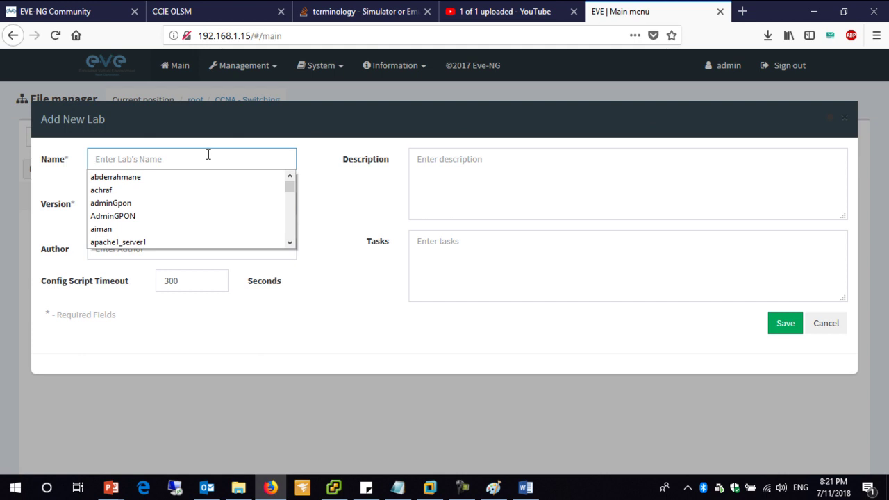
text(CCNA)
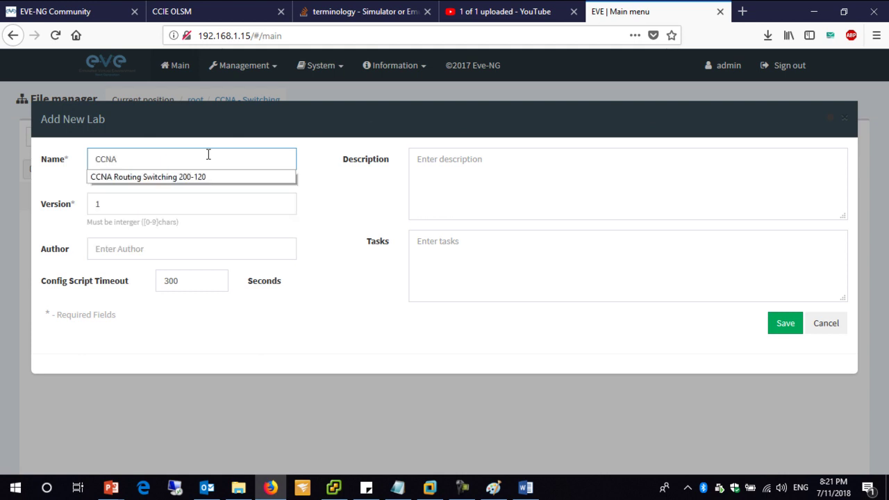
key(BackSpace)
key(BackSpace)
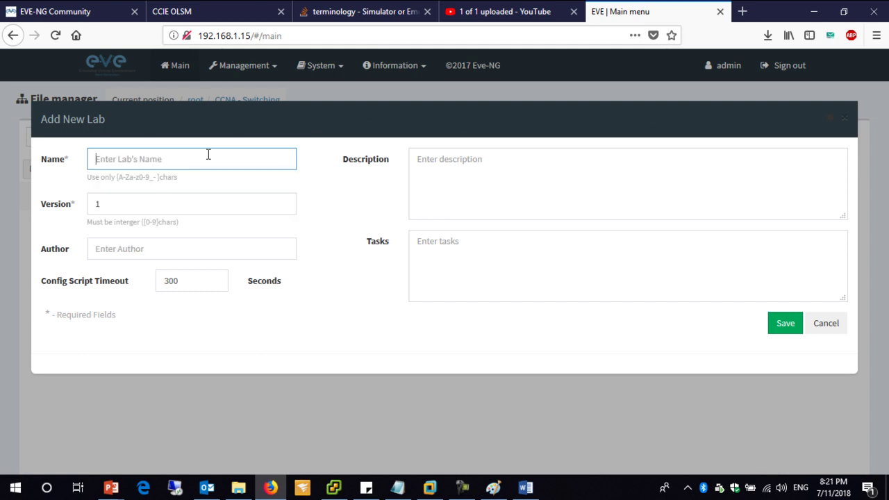
click(185, 201)
click(197, 156)
text(c)
key(BackSpace)
text(CCNA VTPv2)
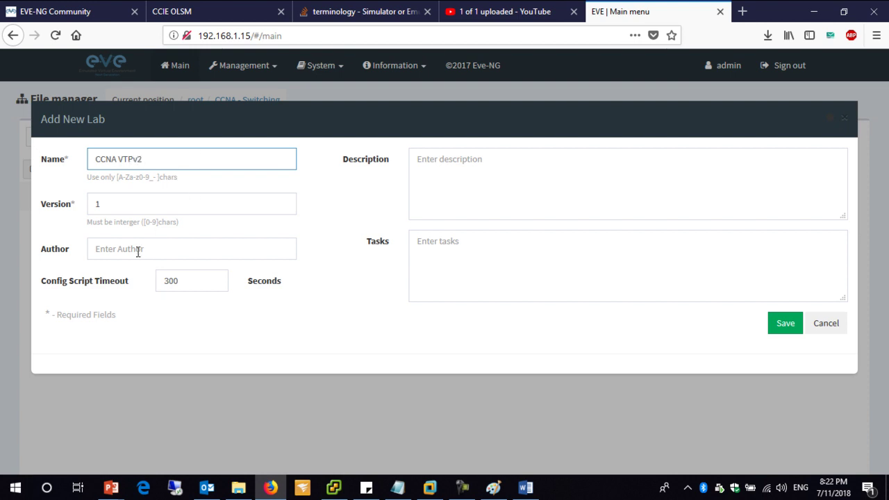
- Fill in the author's name, keep version 1, and save the lab
click(139, 252)
text(Ham)
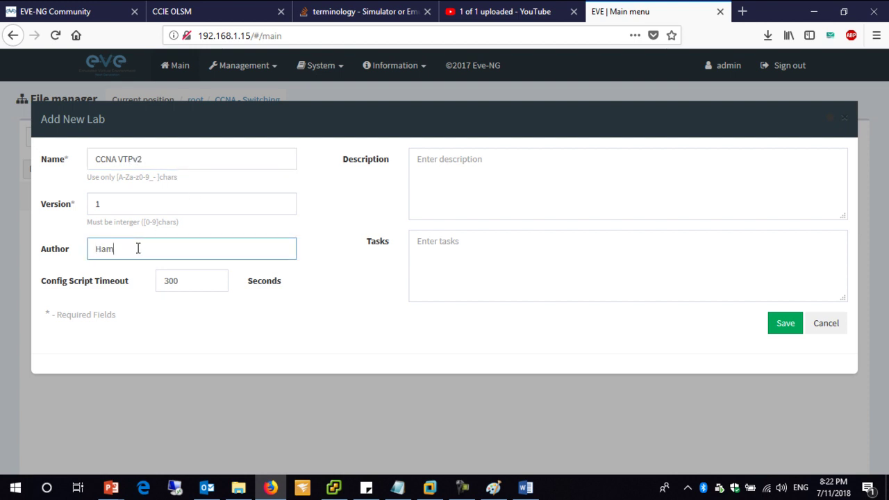
click(448, 168)
click(523, 258)
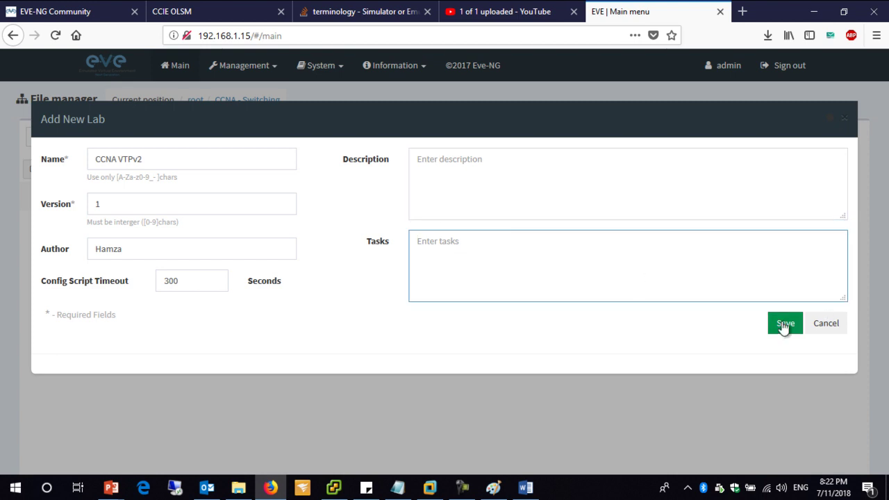
click(784, 324)
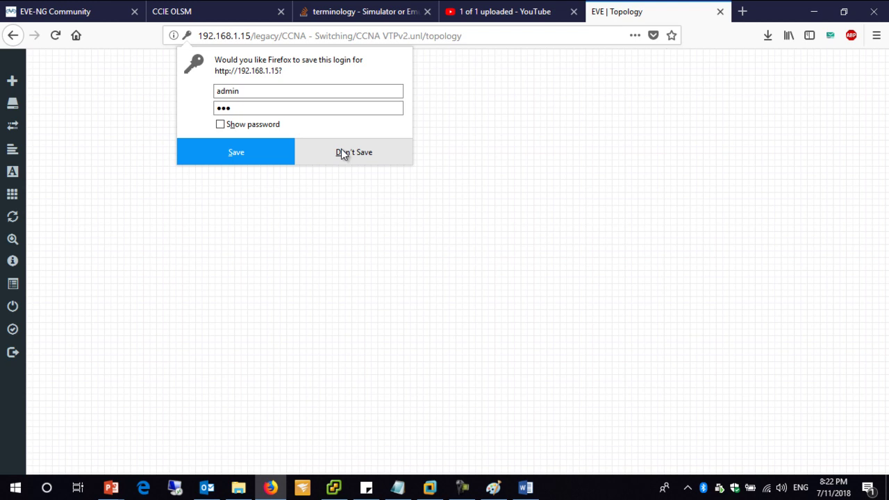
- Decline Firefox's save-login offer, browse the node template list, and close it without choosing one
click(343, 154)
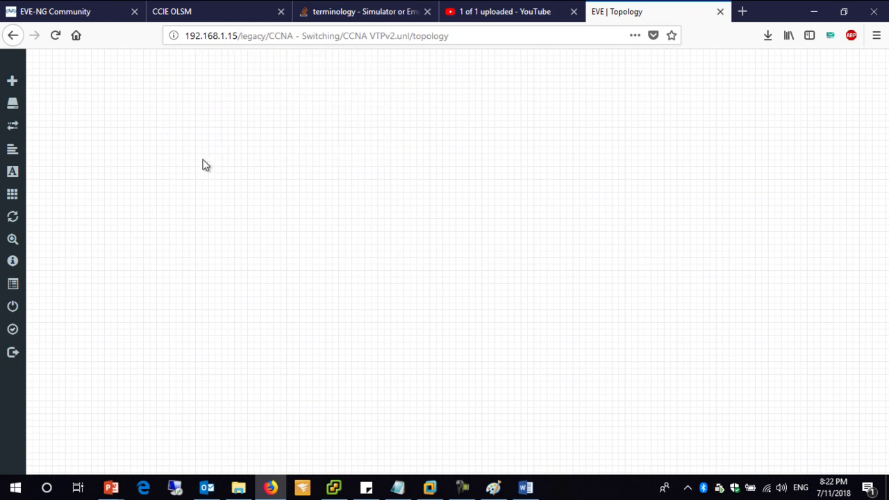
mouse_move(18, 85)
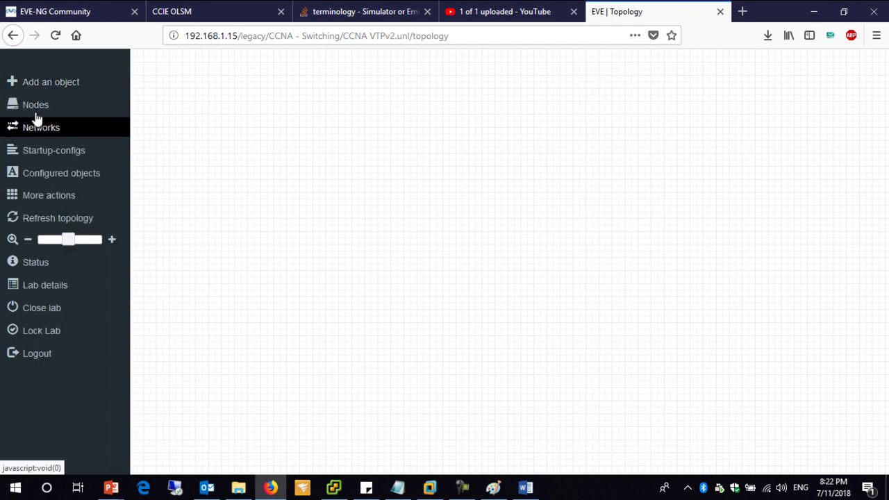
mouse_move(53, 83)
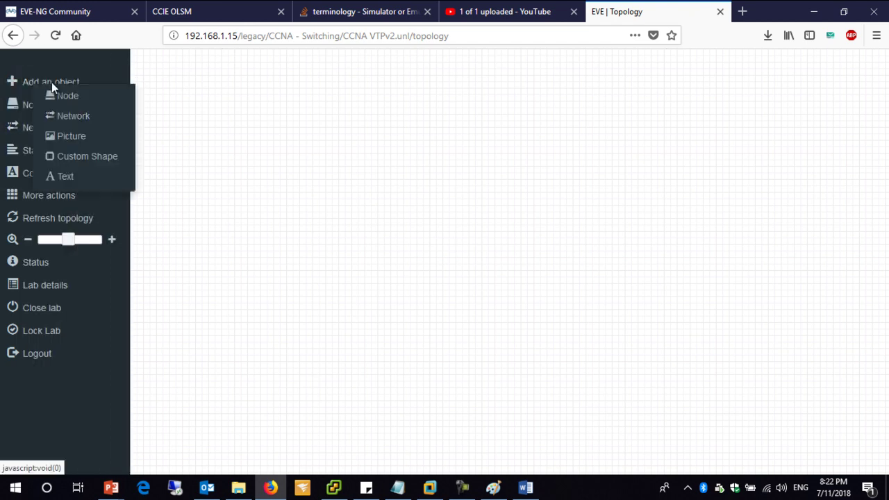
click(61, 100)
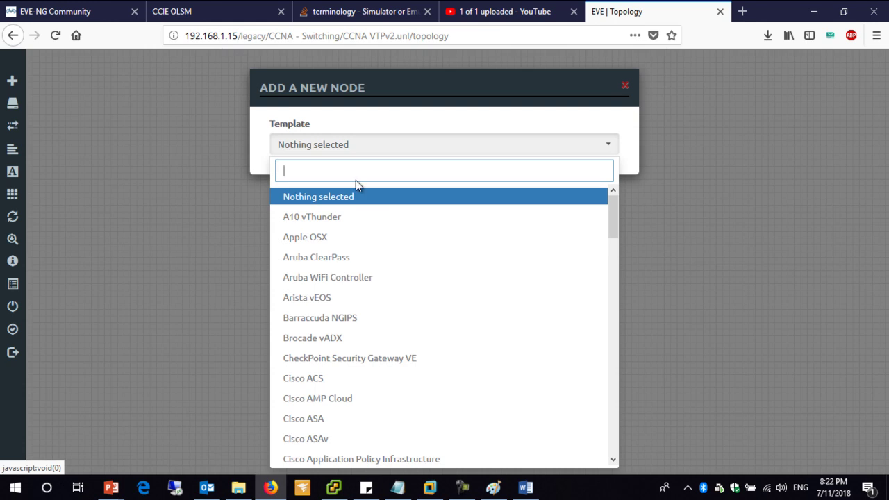
scroll(349, 260, down, 8)
scroll(349, 260, down, 5)
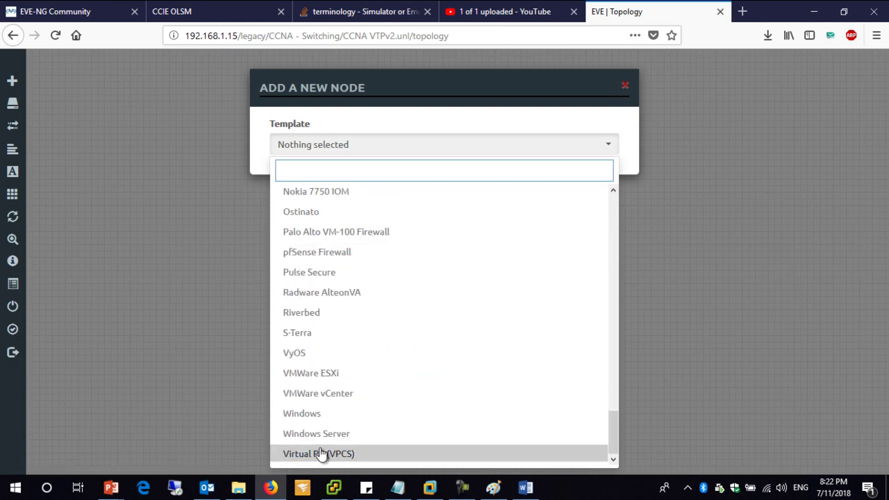
scroll(407, 253, up, 13)
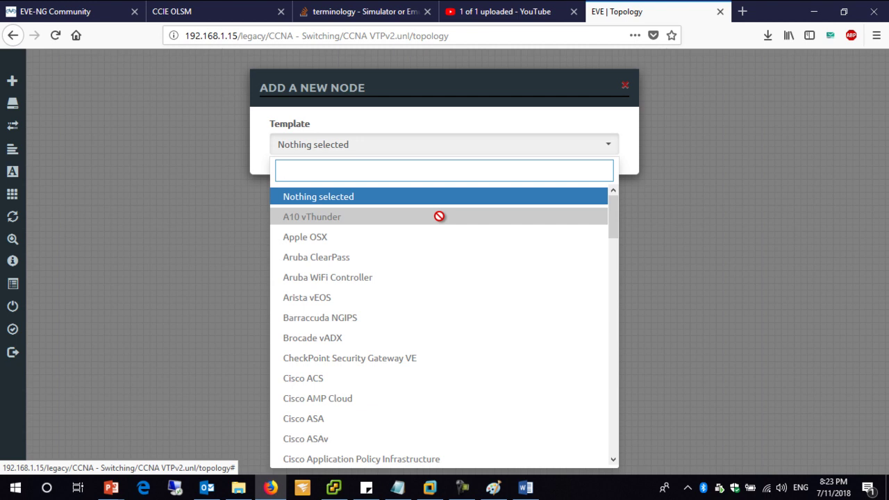
click(199, 199)
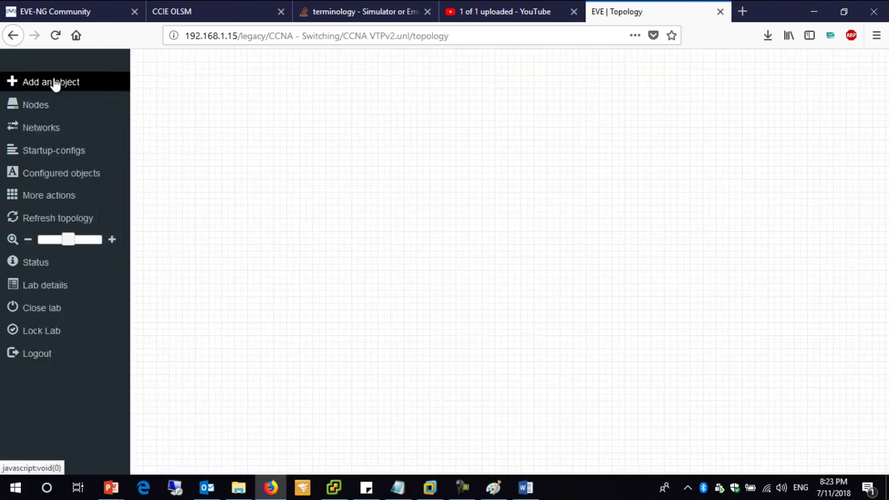
- Look through the configured nodes list and lab-wide node actions, then close both, leaving the canvas empty
click(46, 107)
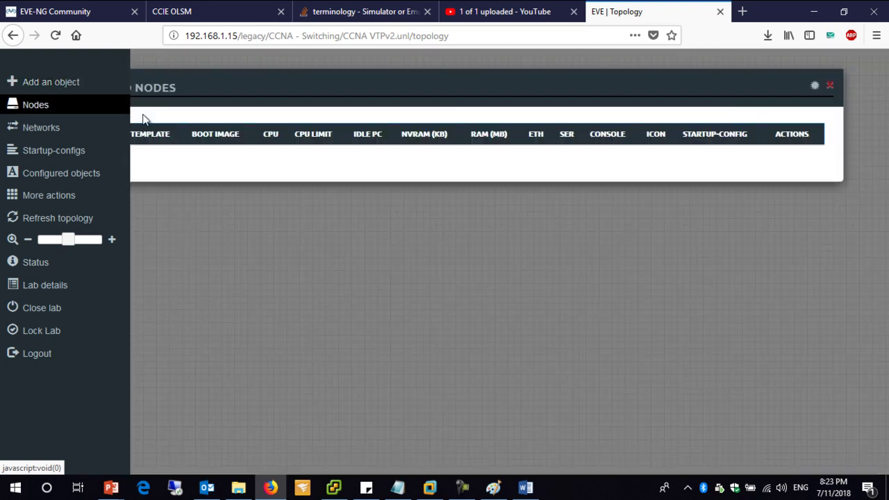
double_click(270, 134)
drag(487, 145, 556, 149)
click(434, 184)
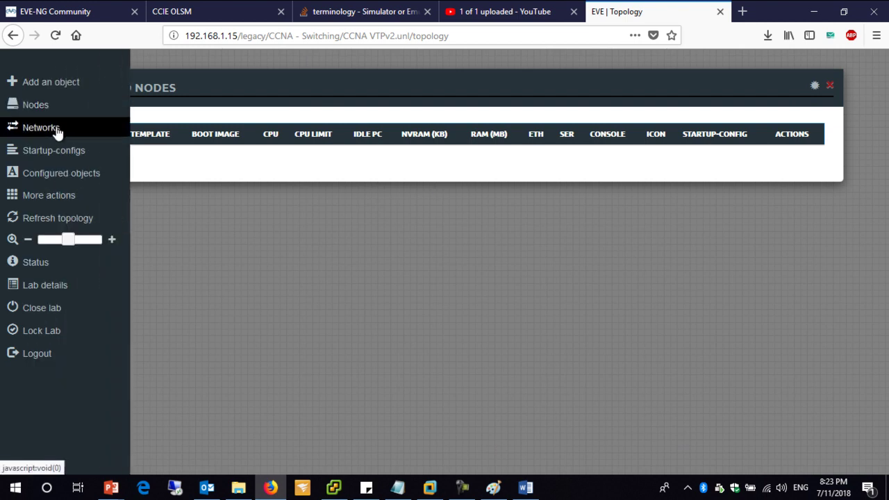
mouse_move(20, 127)
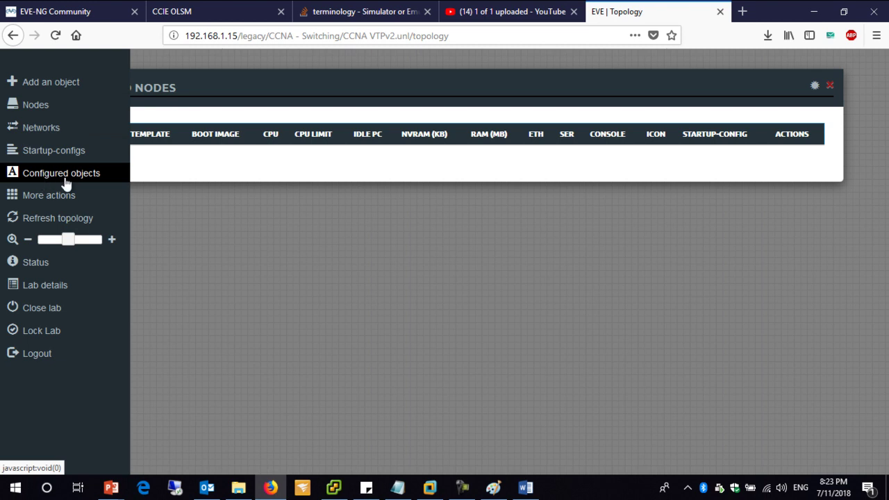
click(42, 199)
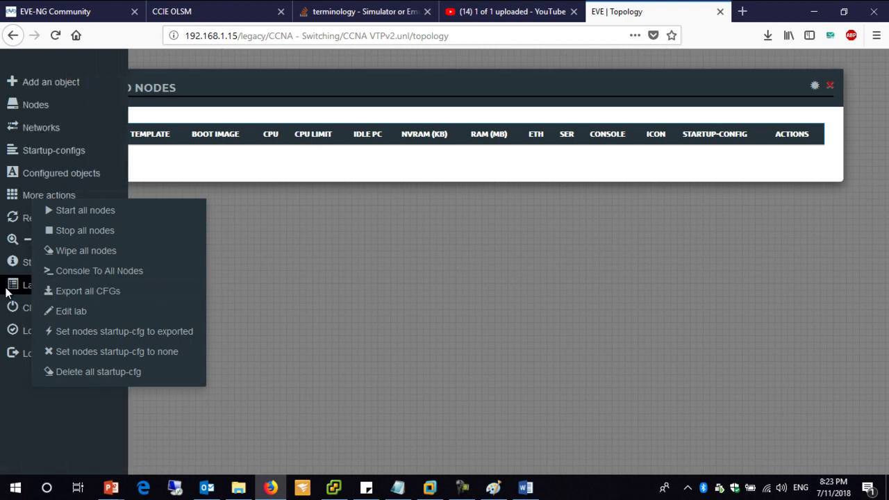
click(290, 211)
click(290, 212)
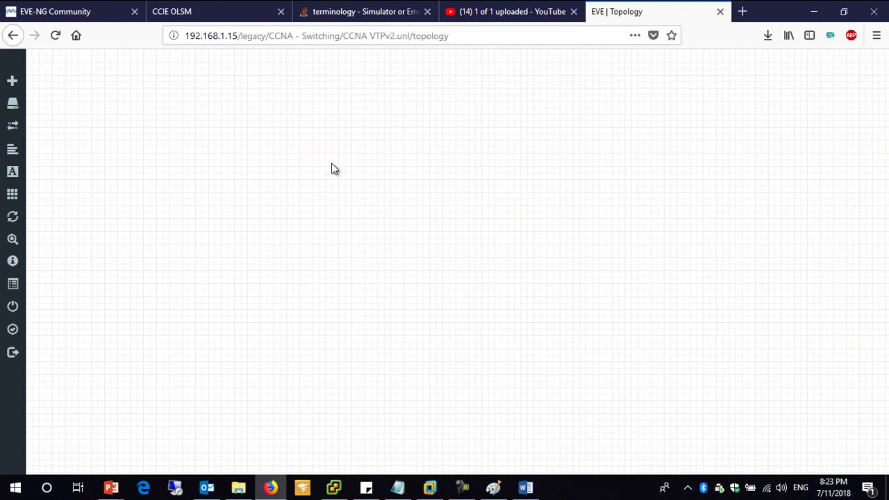
mouse_move(12, 217)
mouse_move(7, 286)
- Log out of EVE-NG and sign back in with the admin credentials
mouse_move(9, 313)
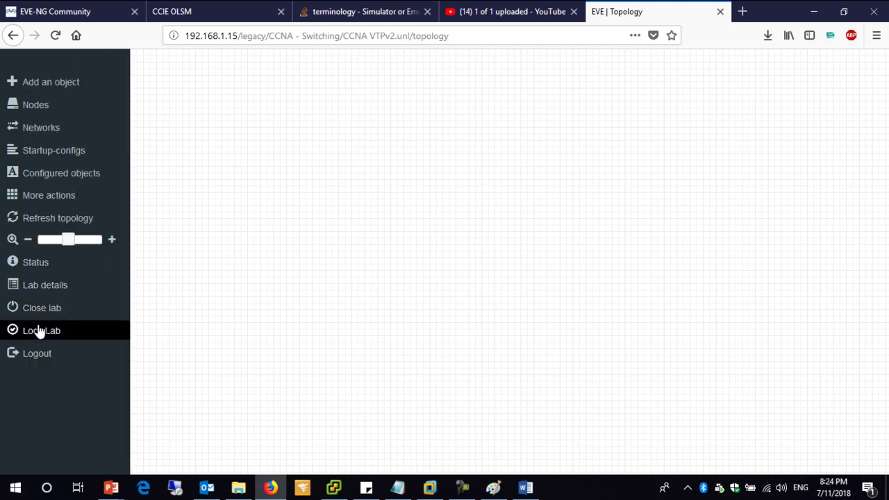
click(38, 354)
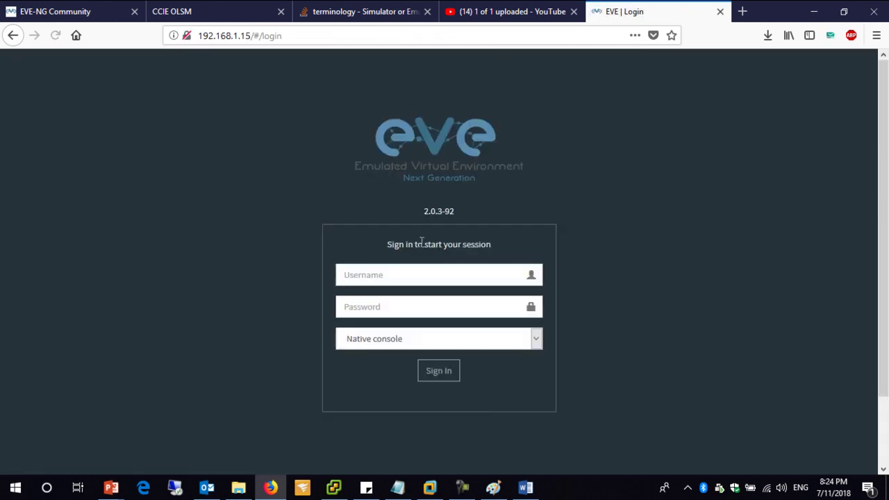
click(419, 272)
text(admin)
key(Tab)
text(eve)
key(Return)
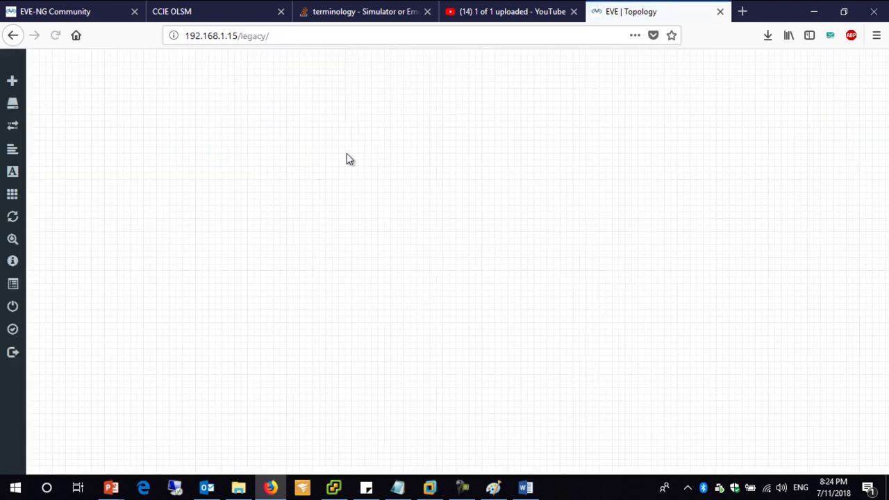
- Add a Virtual PC (VPCS) node with name prefix User and save it into the lab
click(20, 82)
click(55, 95)
scroll(397, 200, down, 15)
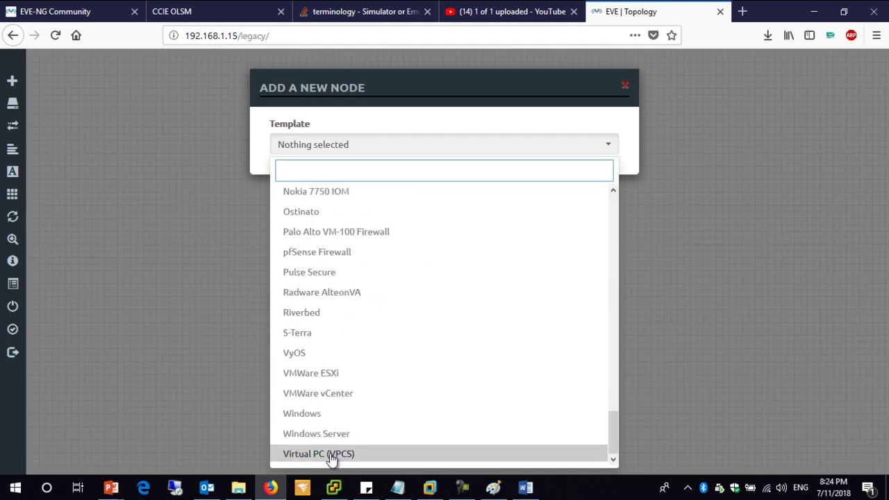
click(332, 454)
scroll(466, 254, down, 1)
key(Tab)
key(Tab)
text(User)
click(375, 436)
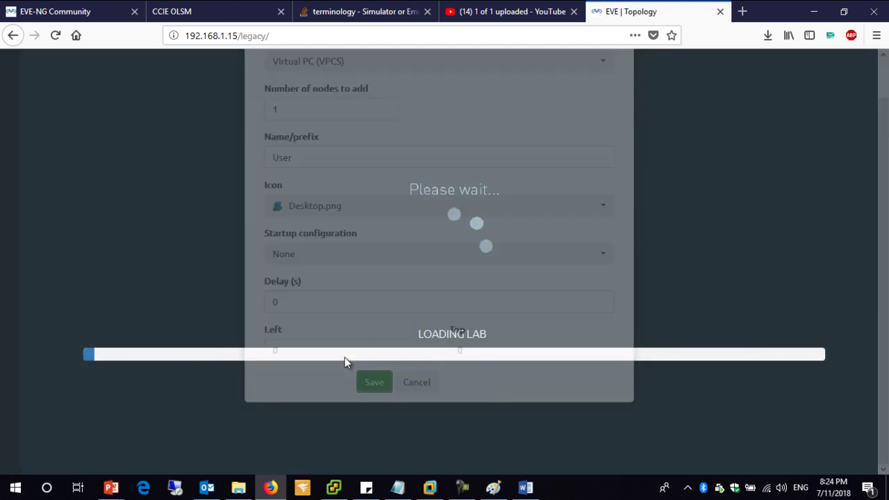
drag(65, 90, 358, 137)
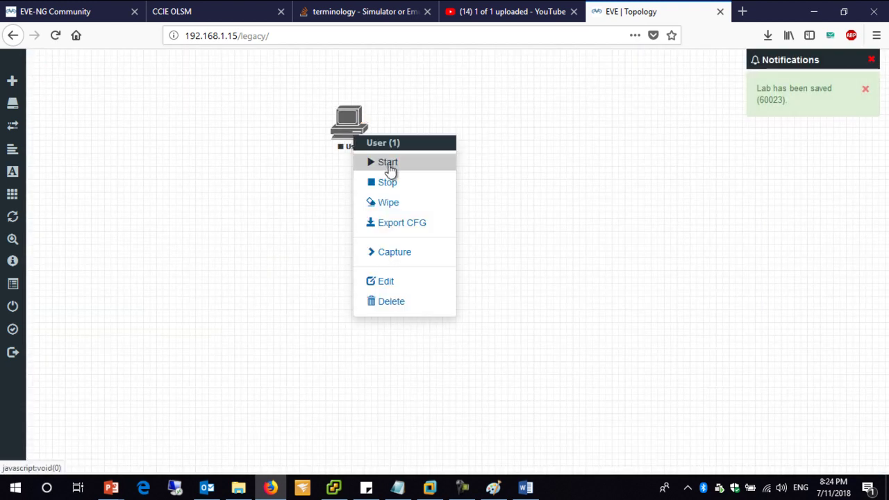
- Start the User node, run 'ip ?' in its native console, then close the console
click(390, 163)
click(349, 121)
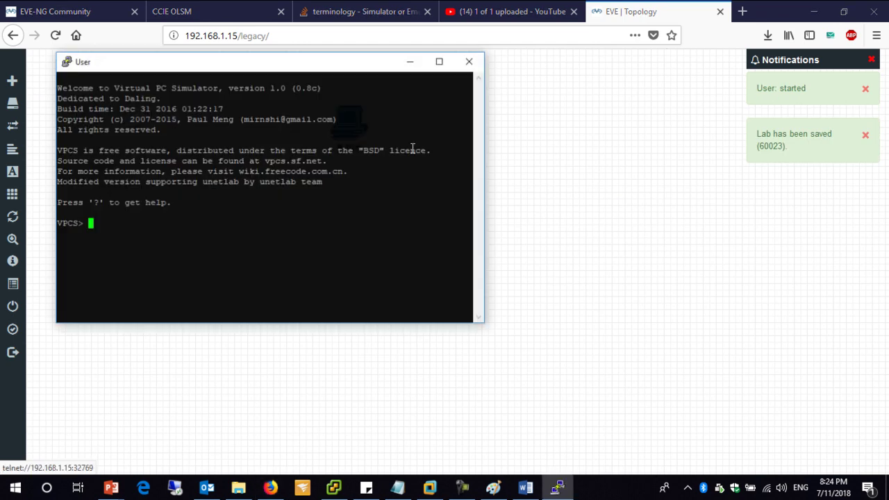
drag(262, 68, 608, 117)
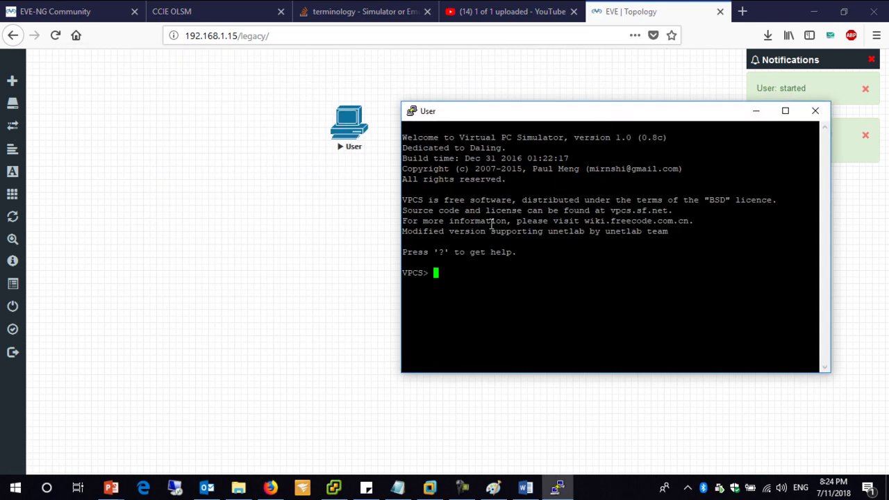
drag(547, 118, 512, 104)
key(Return)
key(Return)
text(ip ?)
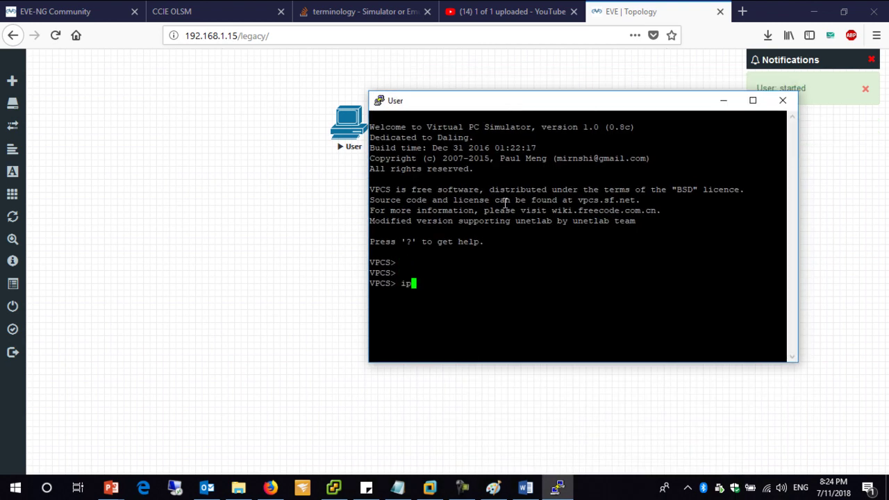
key(Return)
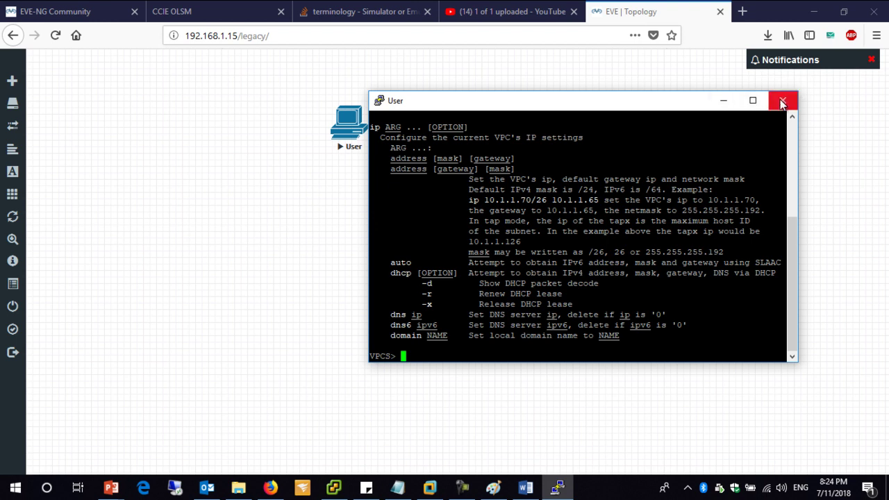
drag(587, 97, 548, 90)
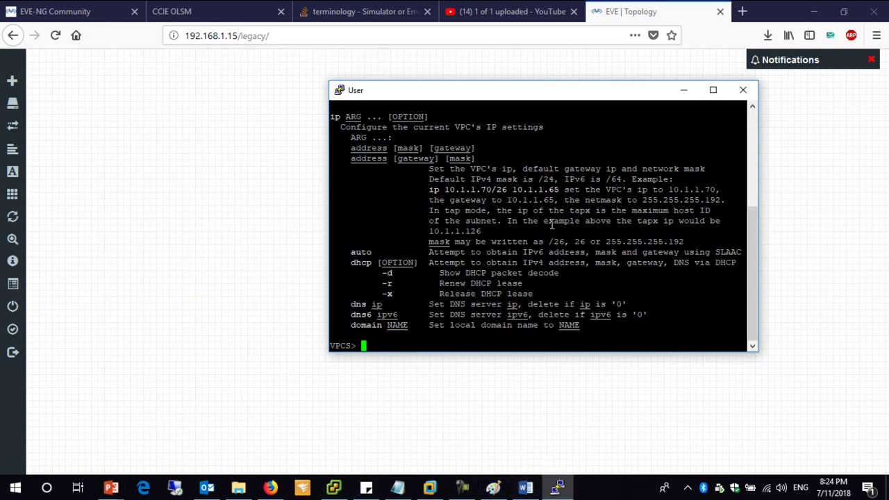
click(742, 89)
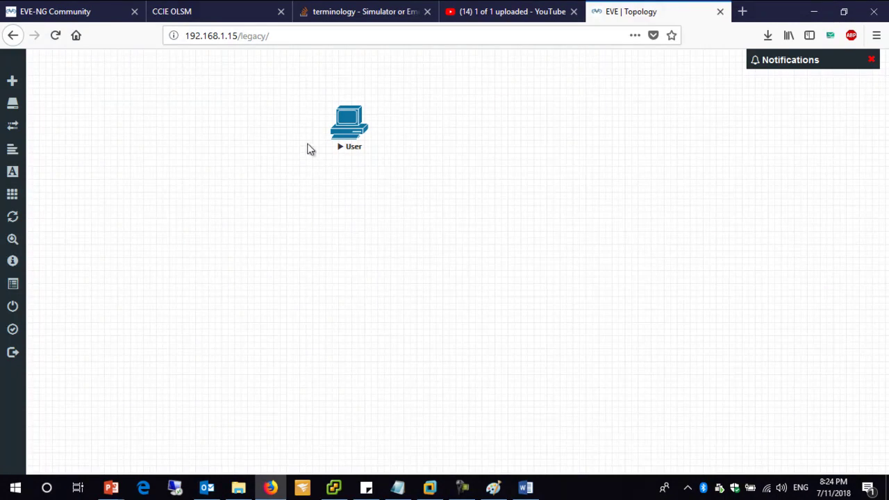
- Log out and sign back in as admin using the Html5 console type, declining Firefox's password save
right_click(349, 125)
click(26, 354)
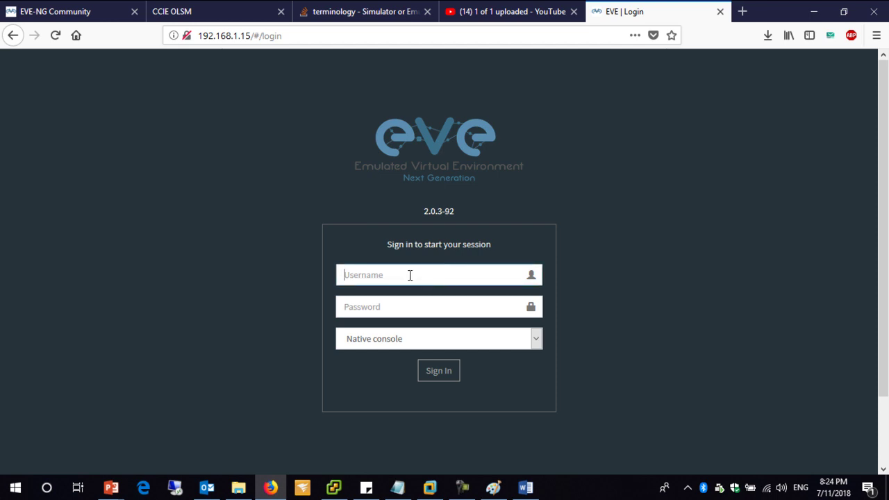
click(536, 340)
click(364, 374)
click(441, 275)
text(admin)
key(Tab)
text(ev)
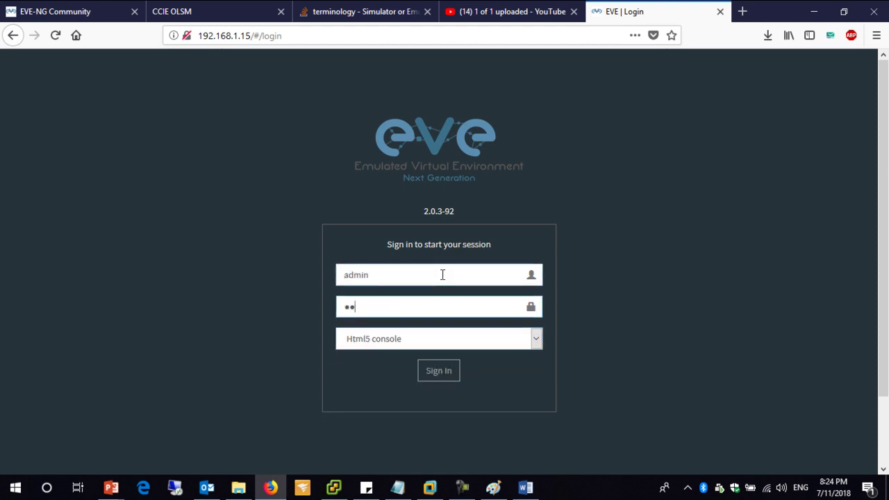
key(Return)
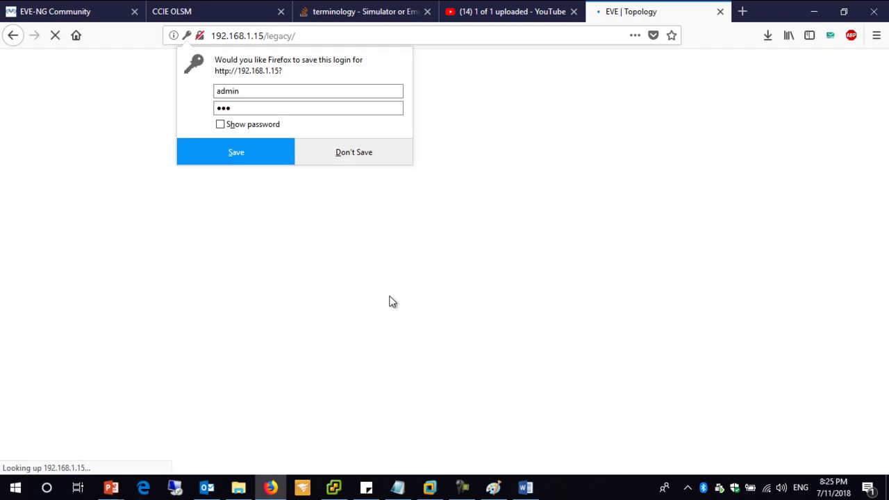
click(340, 161)
drag(347, 126, 410, 185)
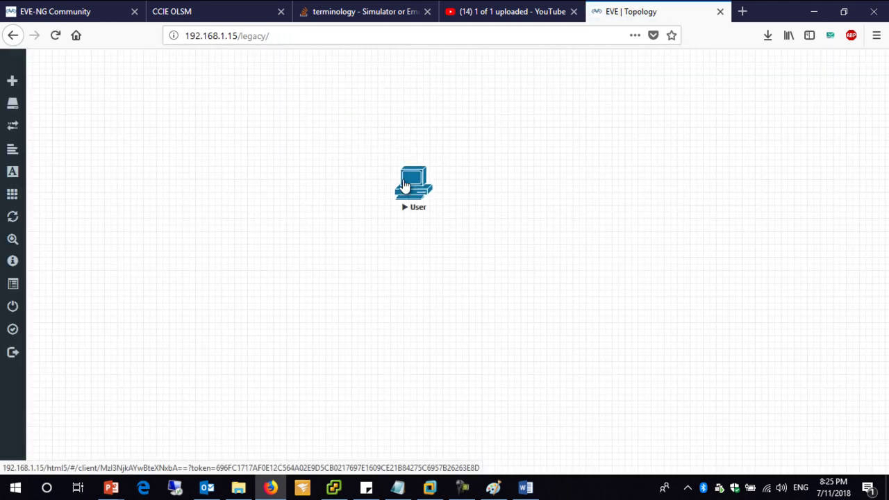
- Open the User node's HTML5 console and run '?' to list all VPCS commands
click(410, 185)
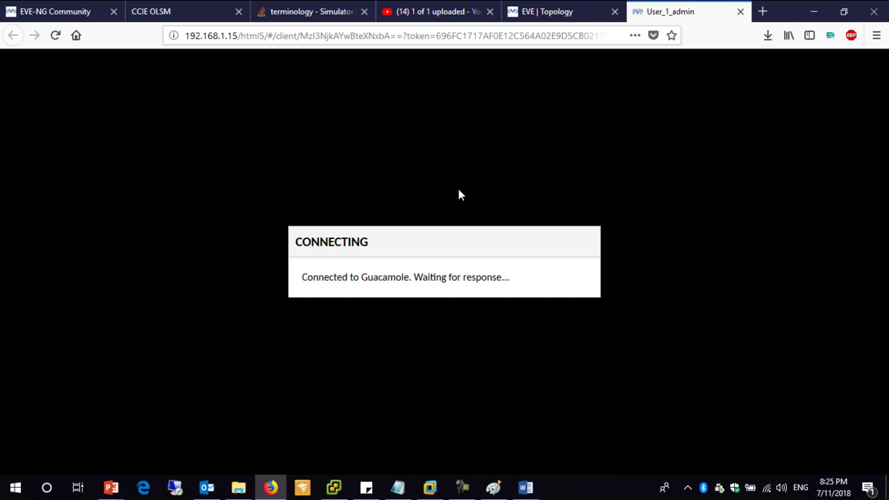
key(Return)
key(Return)
key(Return)
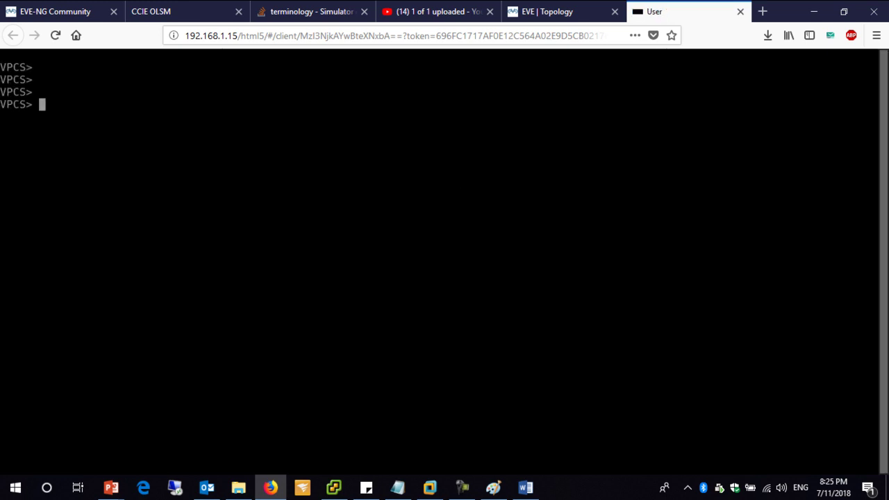
key(Return)
key(Return)
key(Return)
key(Return)
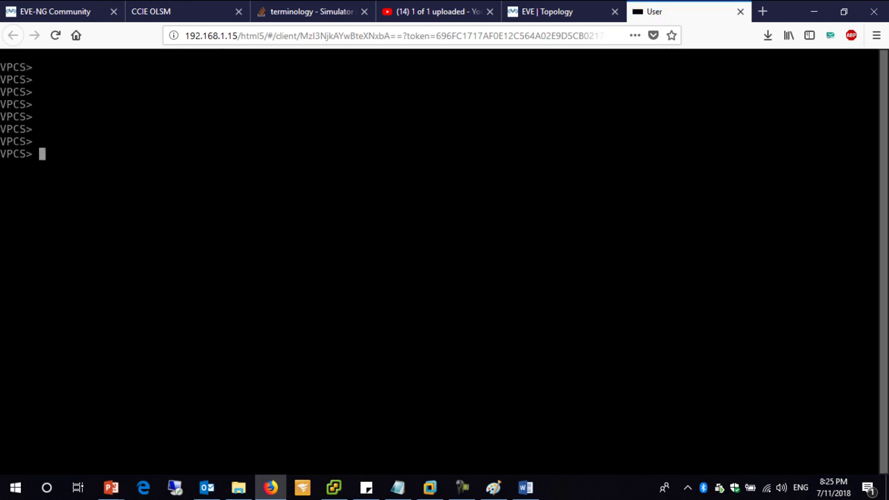
text(?)
key(Return)
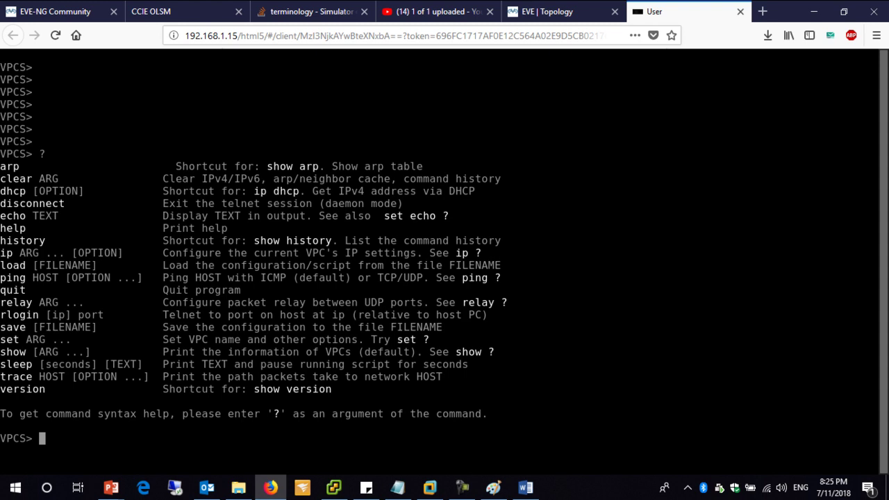
key(Return)
- Select the help rows from clear to set, deselect them, and add fresh prompt lines
drag(72, 178, 336, 333)
click(387, 288)
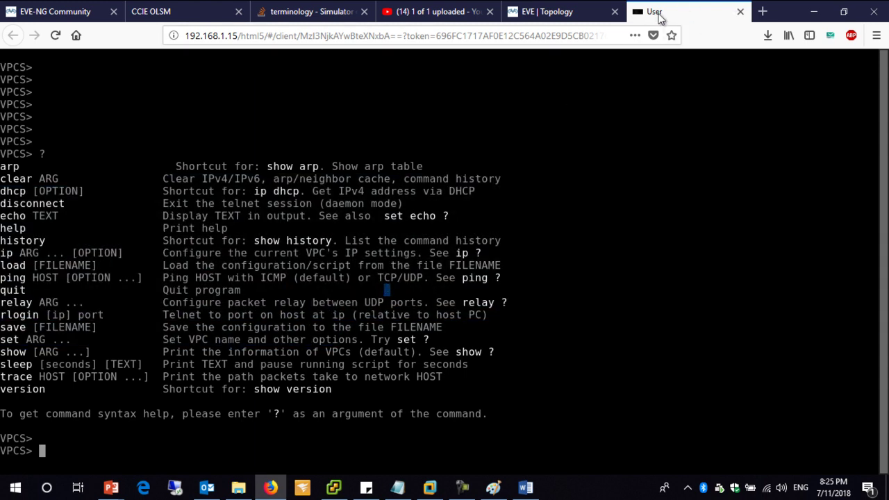
click(500, 256)
click(62, 449)
key(Return)
key(Return)
key(Return)
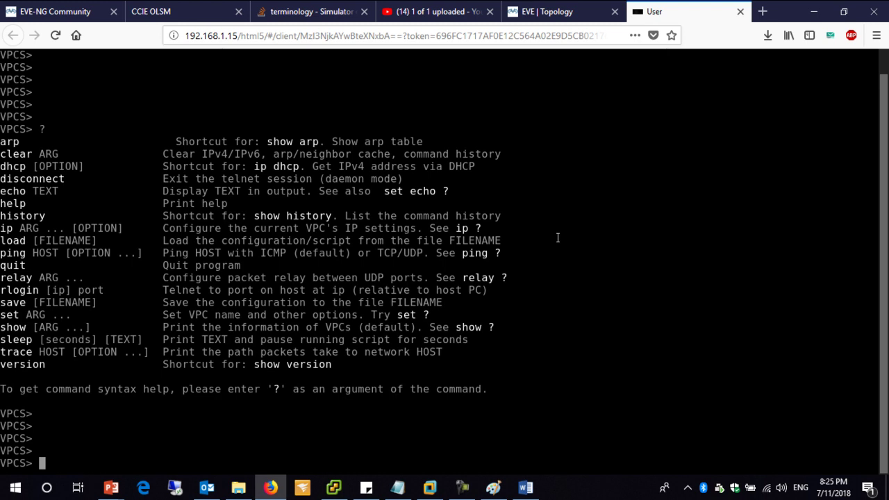
- Stop the User VPCS node, close its console tab, and nudge the node right on the canvas
click(555, 11)
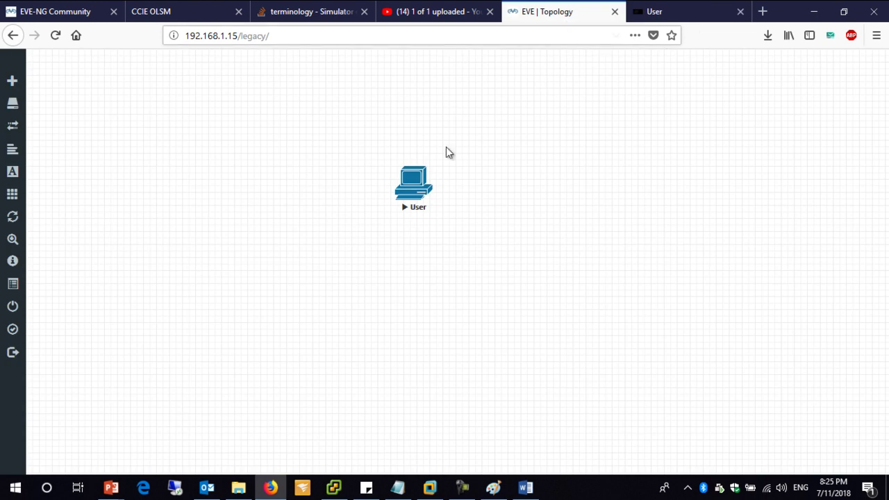
right_click(407, 197)
click(434, 218)
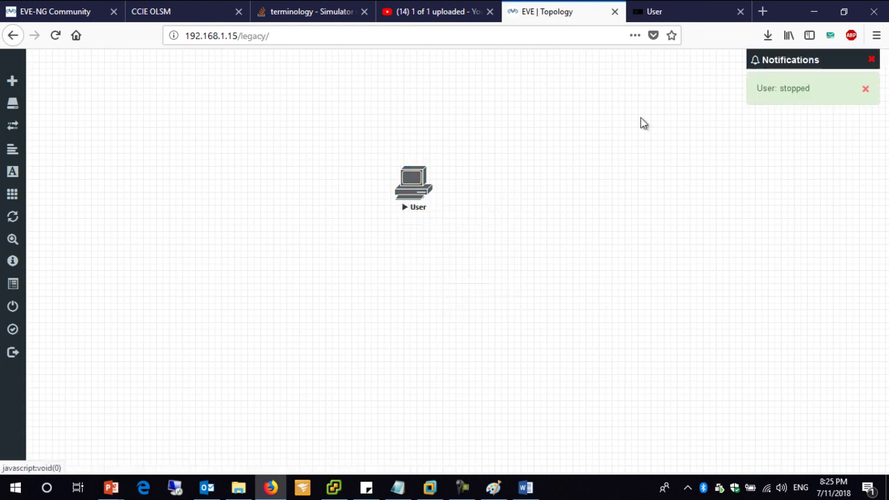
click(741, 11)
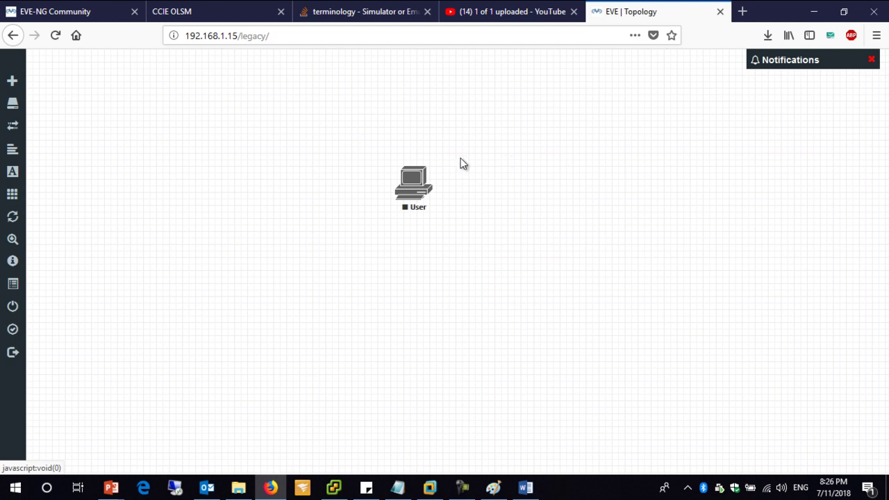
drag(420, 184, 490, 178)
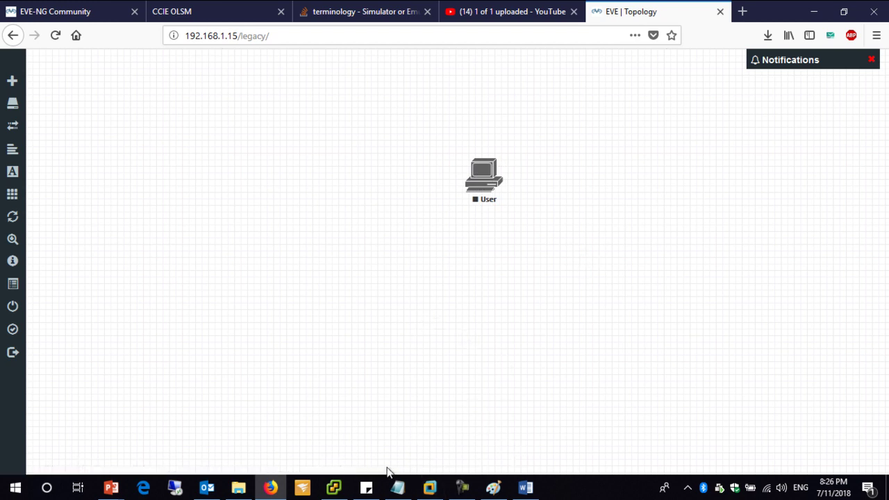
- Log out of the EVE Community VM console with 'logout' and release keyboard input
click(429, 488)
click(345, 253)
text(logout)
key(Return)
key(ctrl+alt)
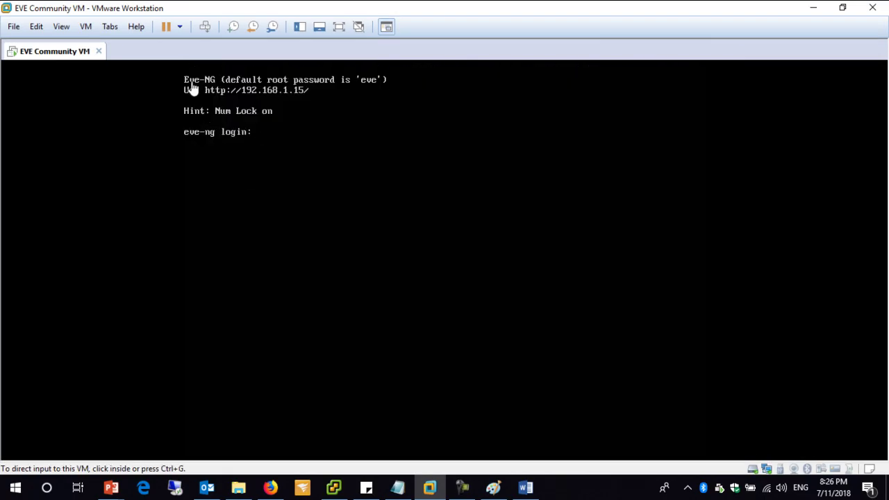